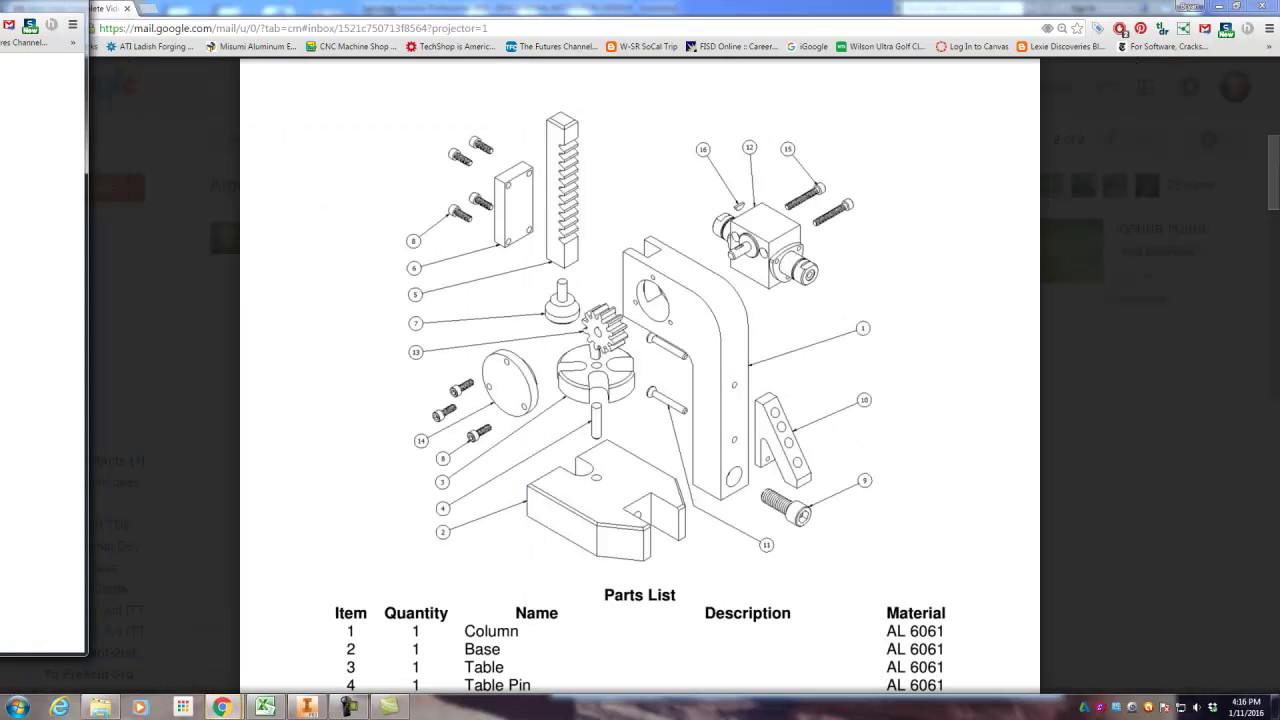
# Switch from the arbor press PDF in Gmail to Inventor's Get Started screen.
pyautogui.hotkey('alt', 'Tab')
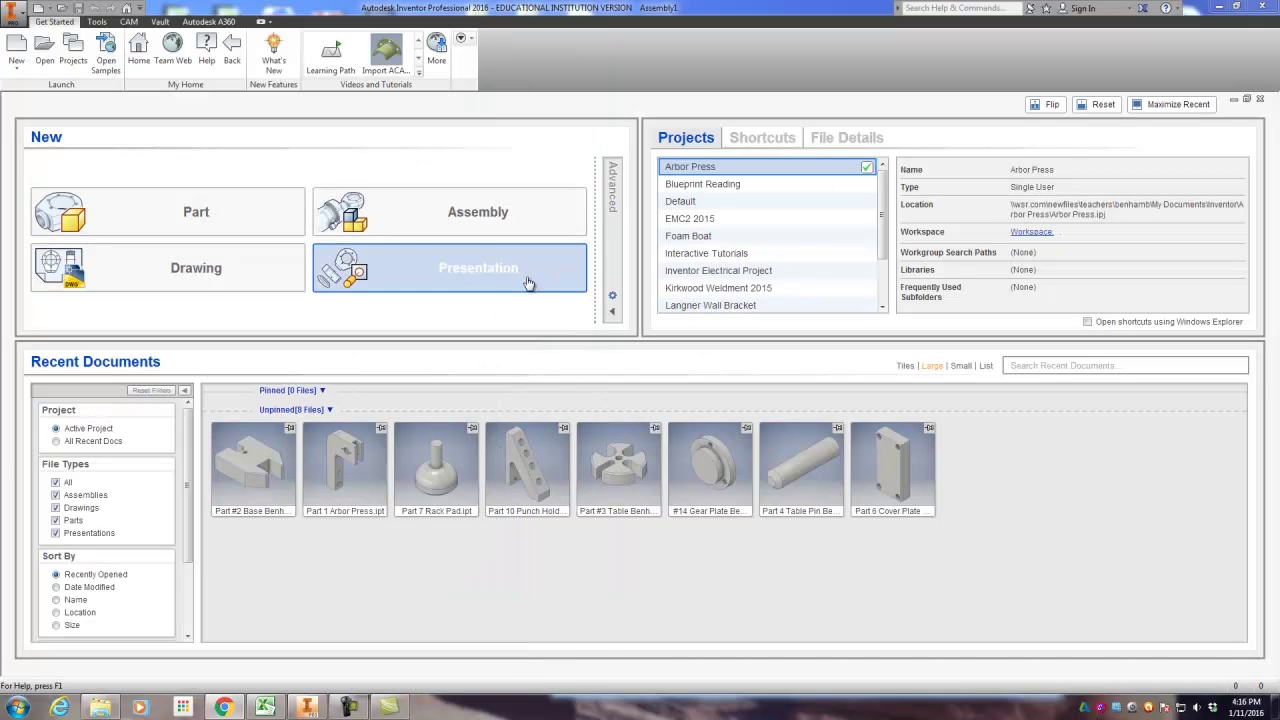
# Create a new assembly document from the Standard.iam template.
pyautogui.click(498, 212)
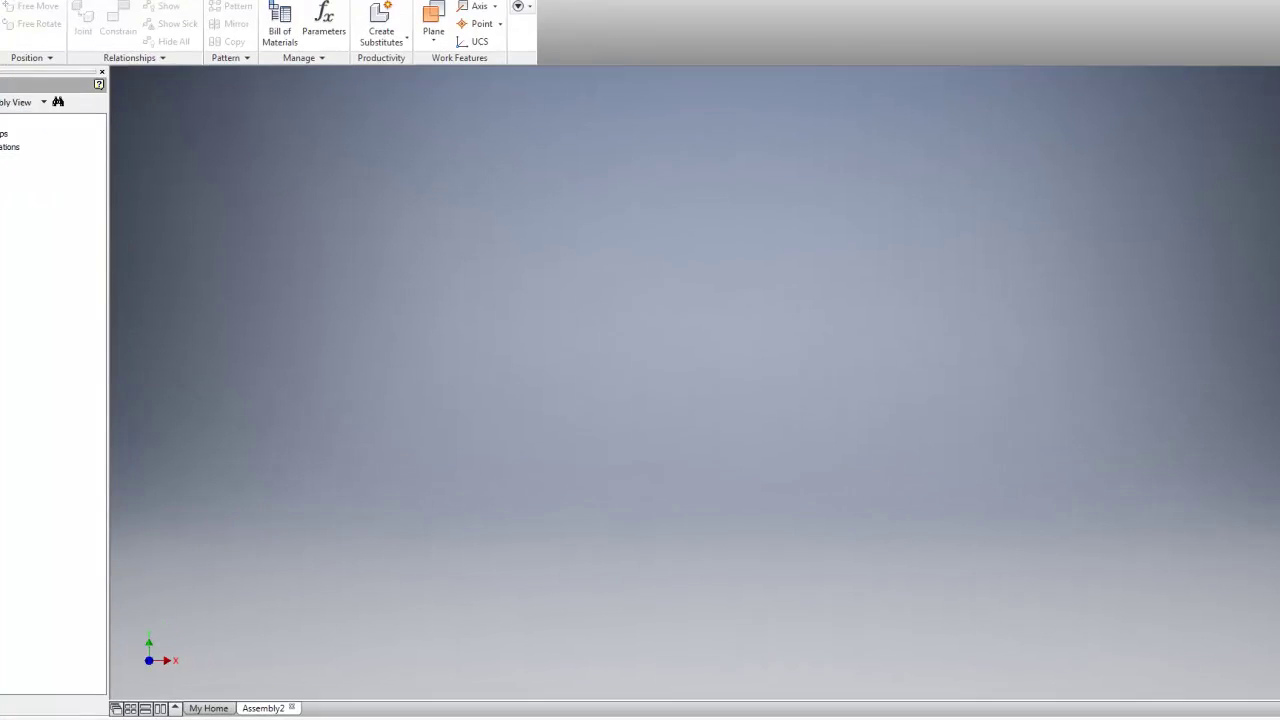
pyautogui.click(12, 12)
pyautogui.hotkey('ctrl', 'n')
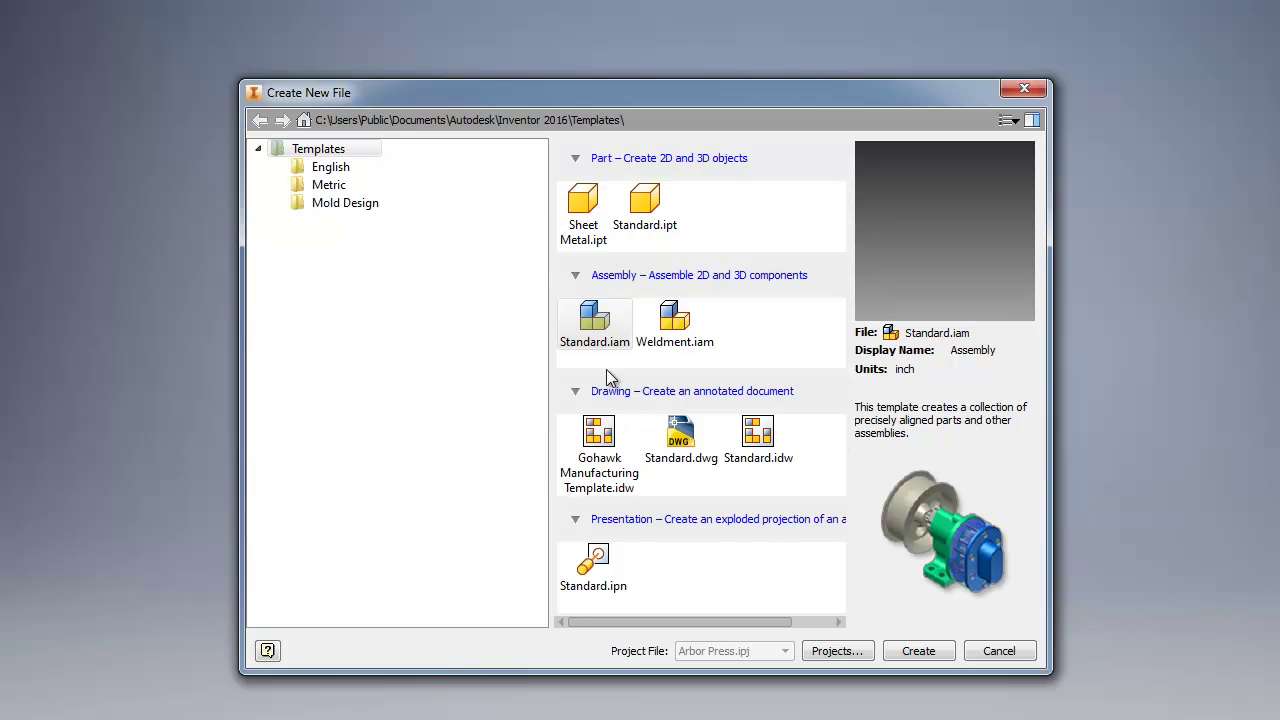
pyautogui.click(573, 345)
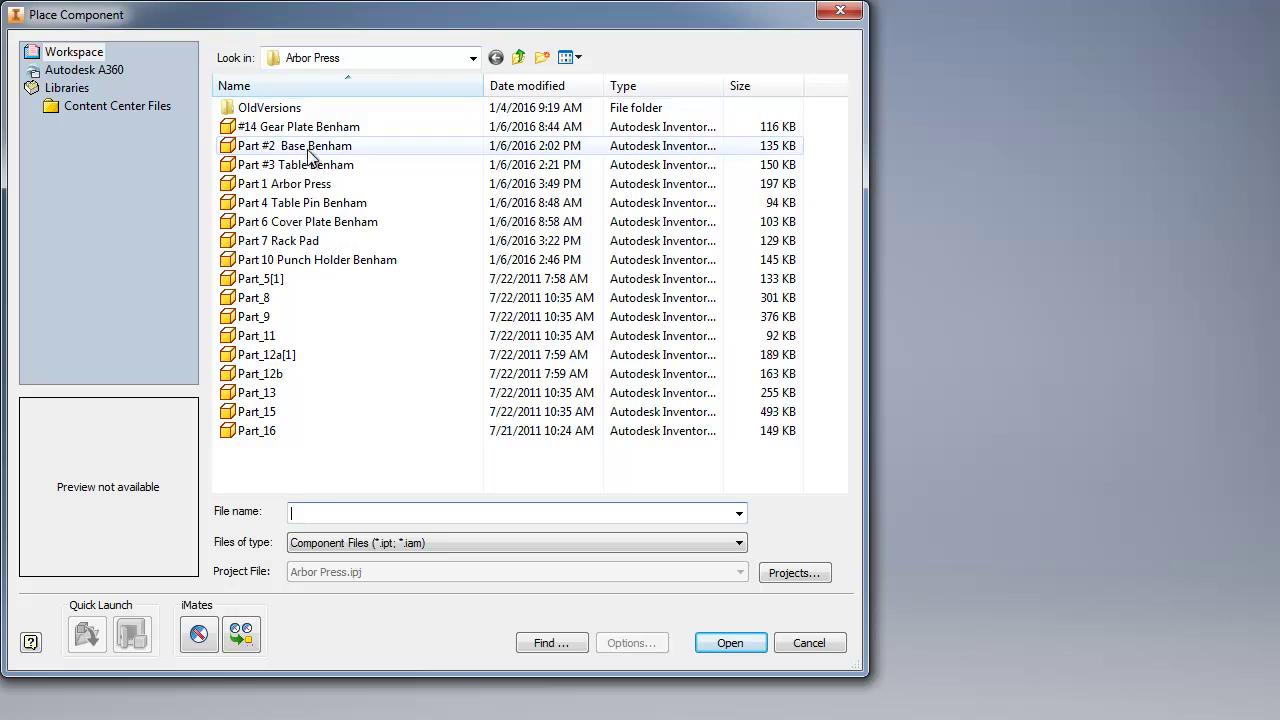
# Load Part #2 Base Benham for placement and show it in the home isometric view.
pyautogui.click(309, 150)
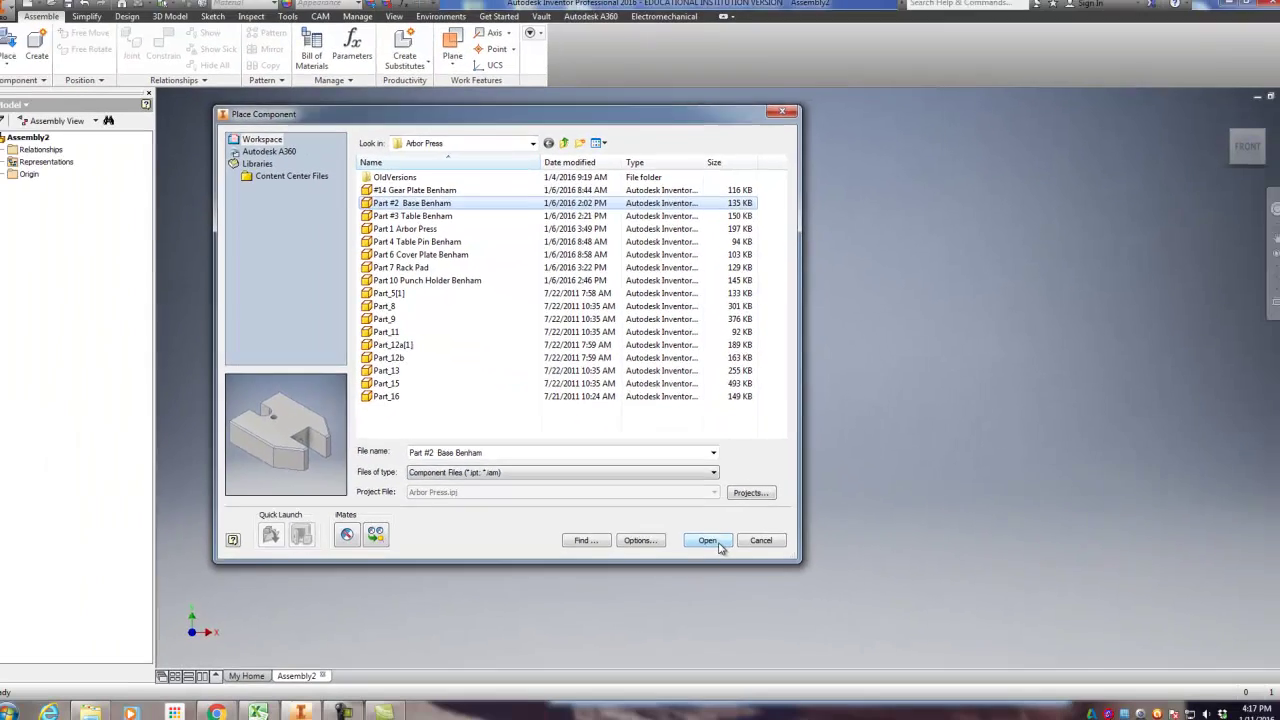
pyautogui.click(708, 541)
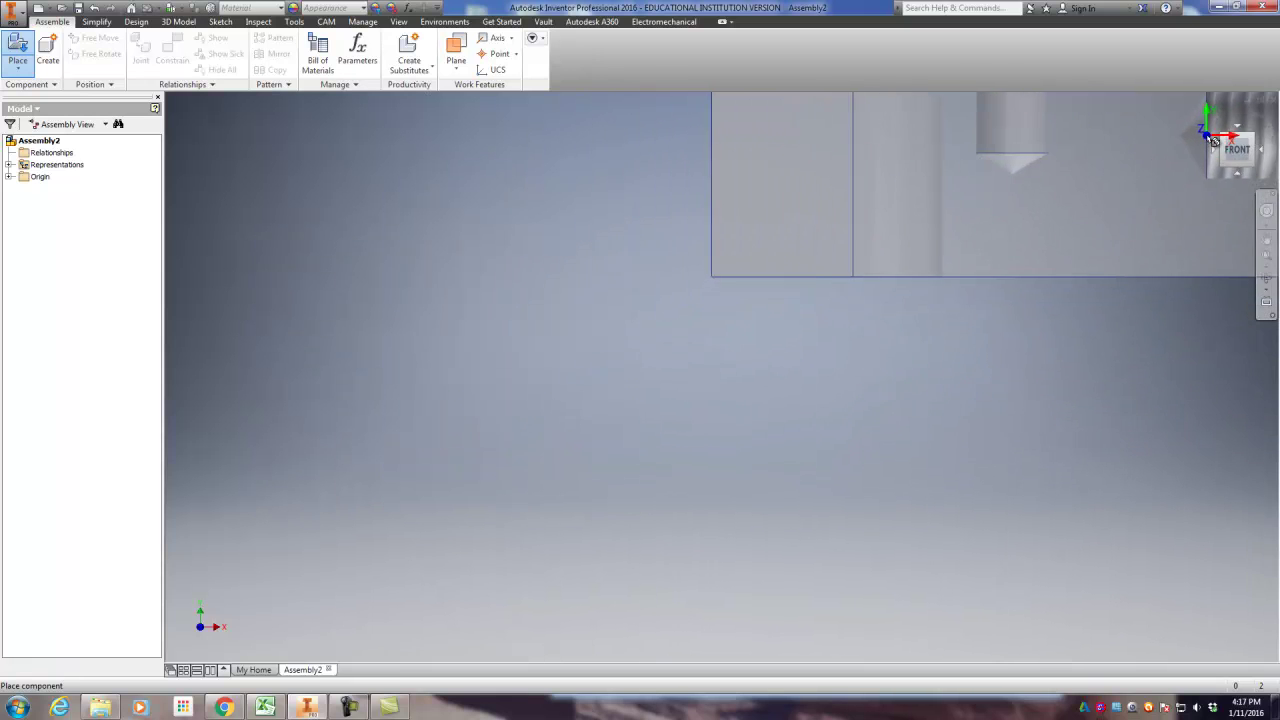
pyautogui.press('Escape')
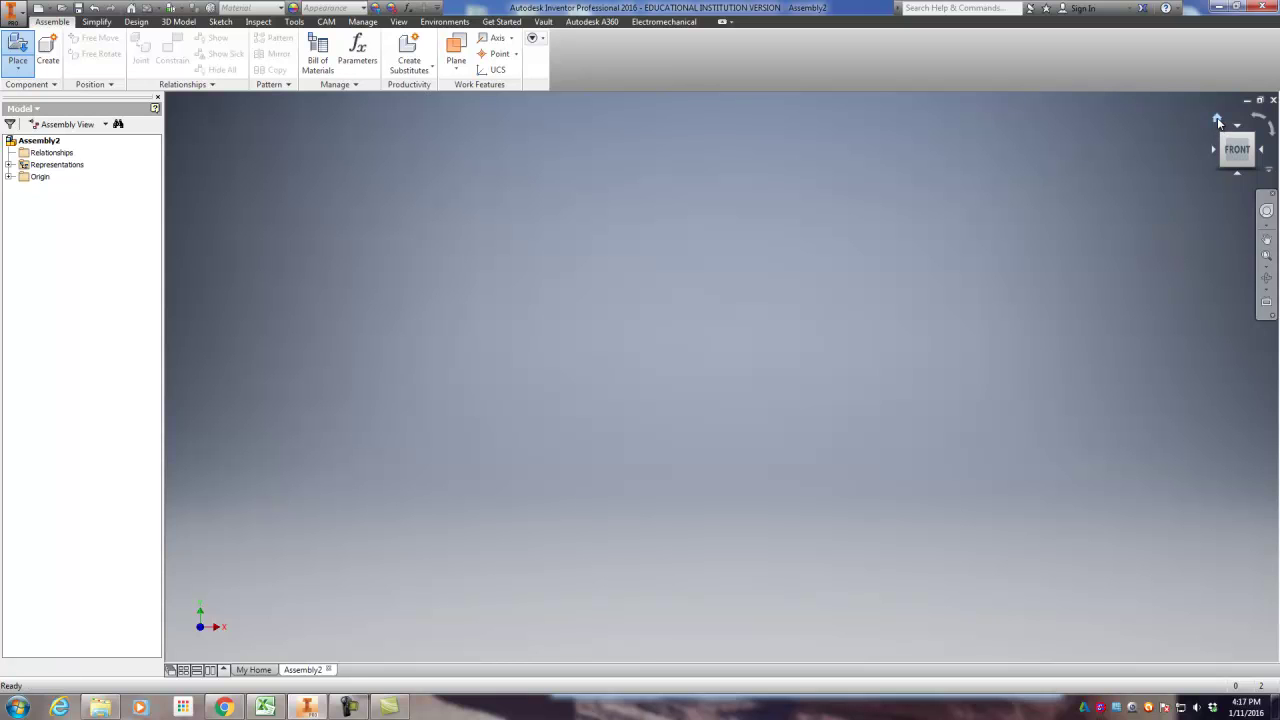
pyautogui.click(1218, 121)
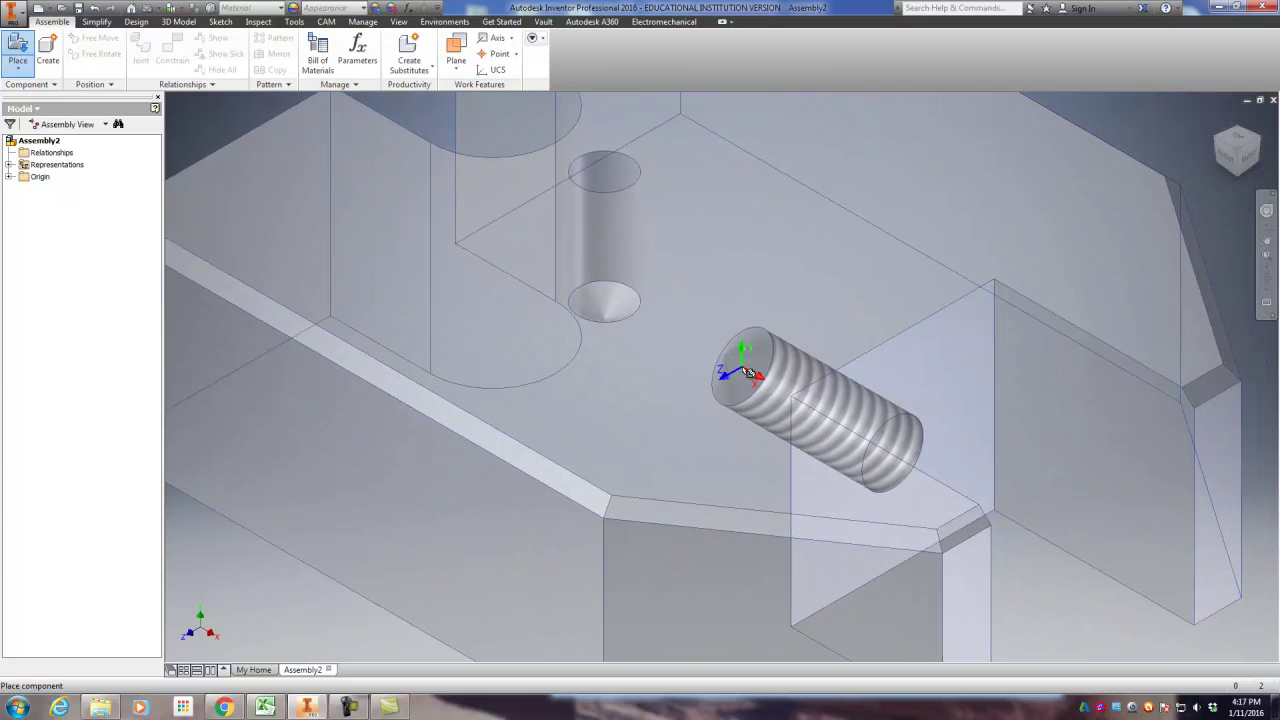
pyautogui.scroll(-4, 737, 366)
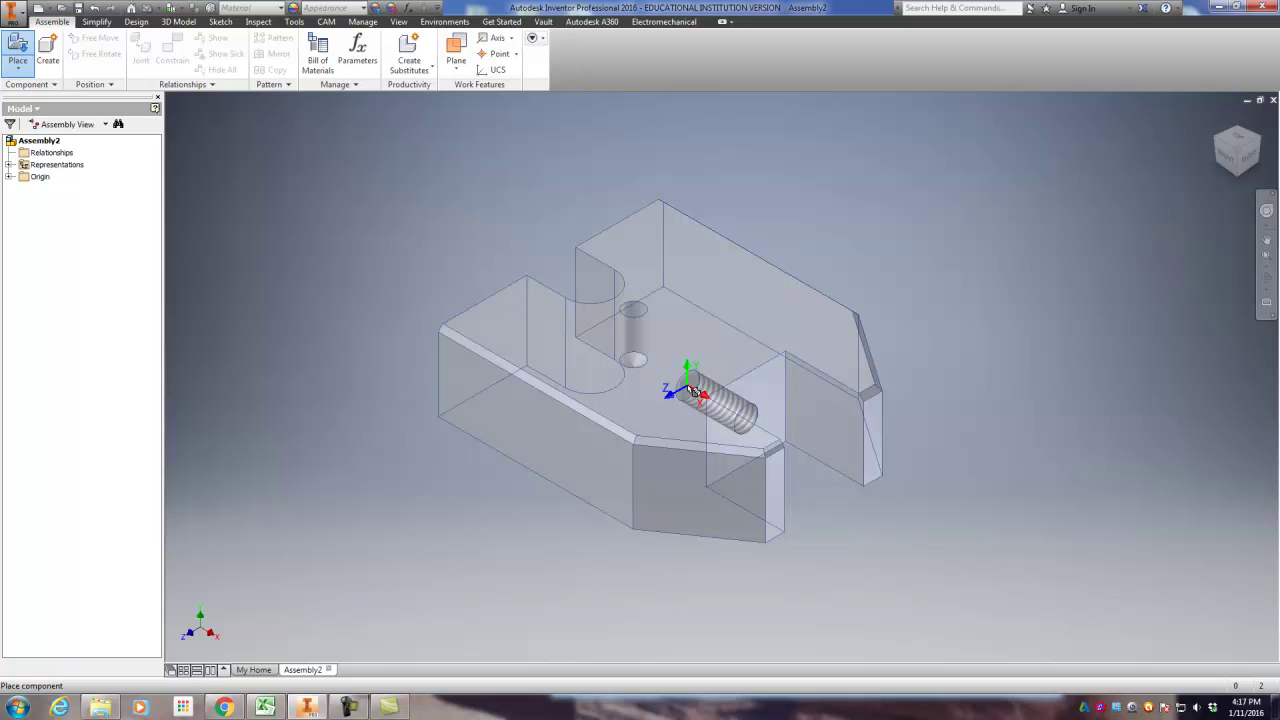
pyautogui.moveTo(692, 391); pyautogui.dragTo(684, 371, button='middle')
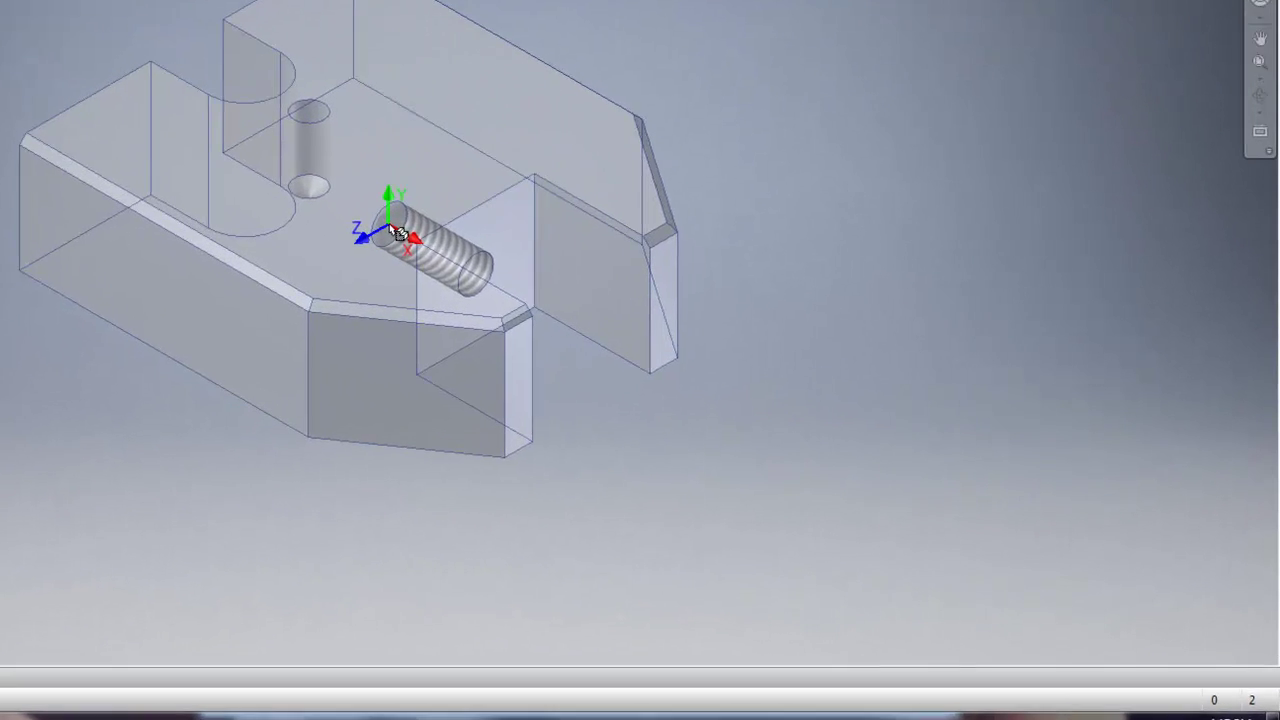
pyautogui.rightClick(684, 371)
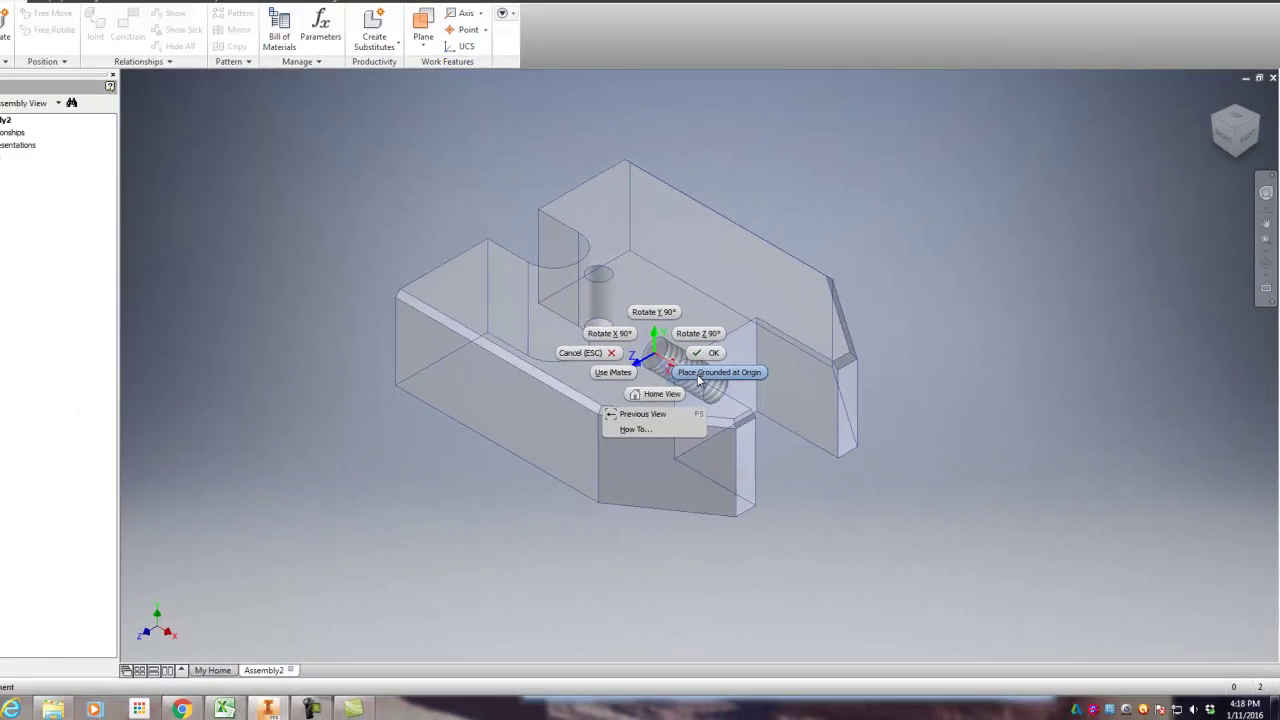
# Place the Base Benham part grounded at the origin, cancelling any extra copy.
pyautogui.click(443, 258)
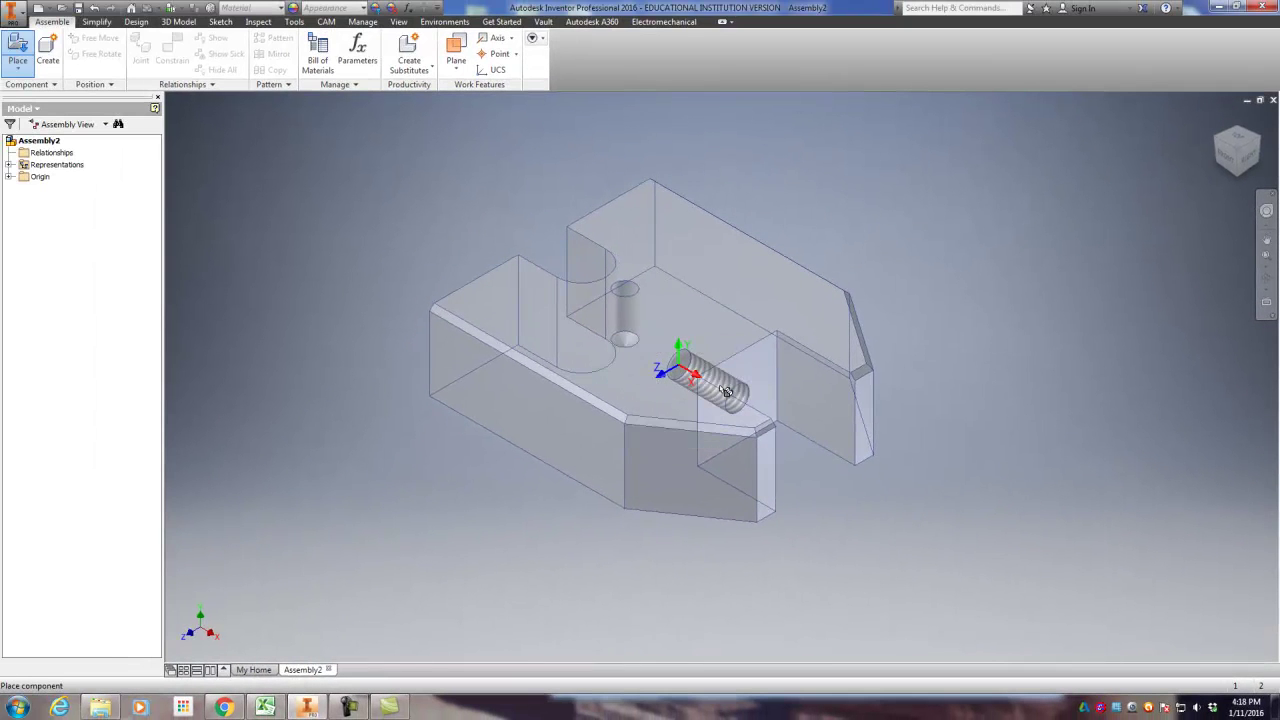
pyautogui.click(726, 391)
pyautogui.scroll(-5, 600, 400)
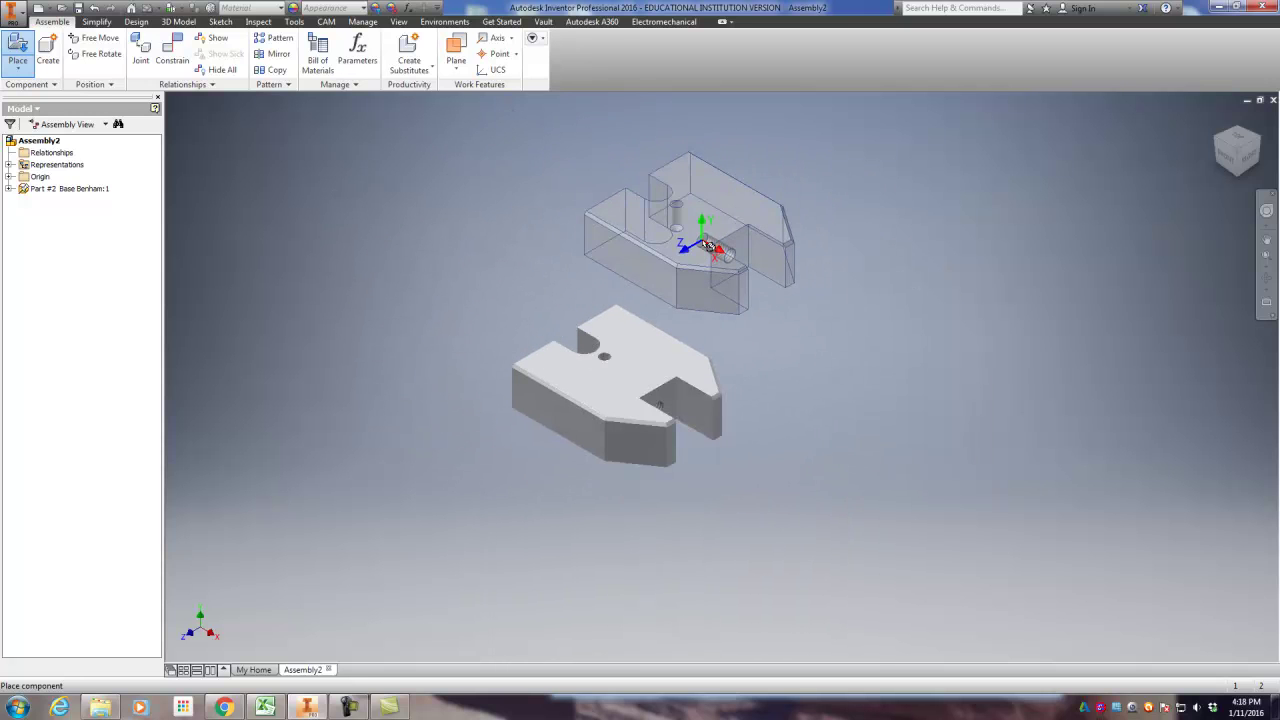
pyautogui.rightClick(707, 246)
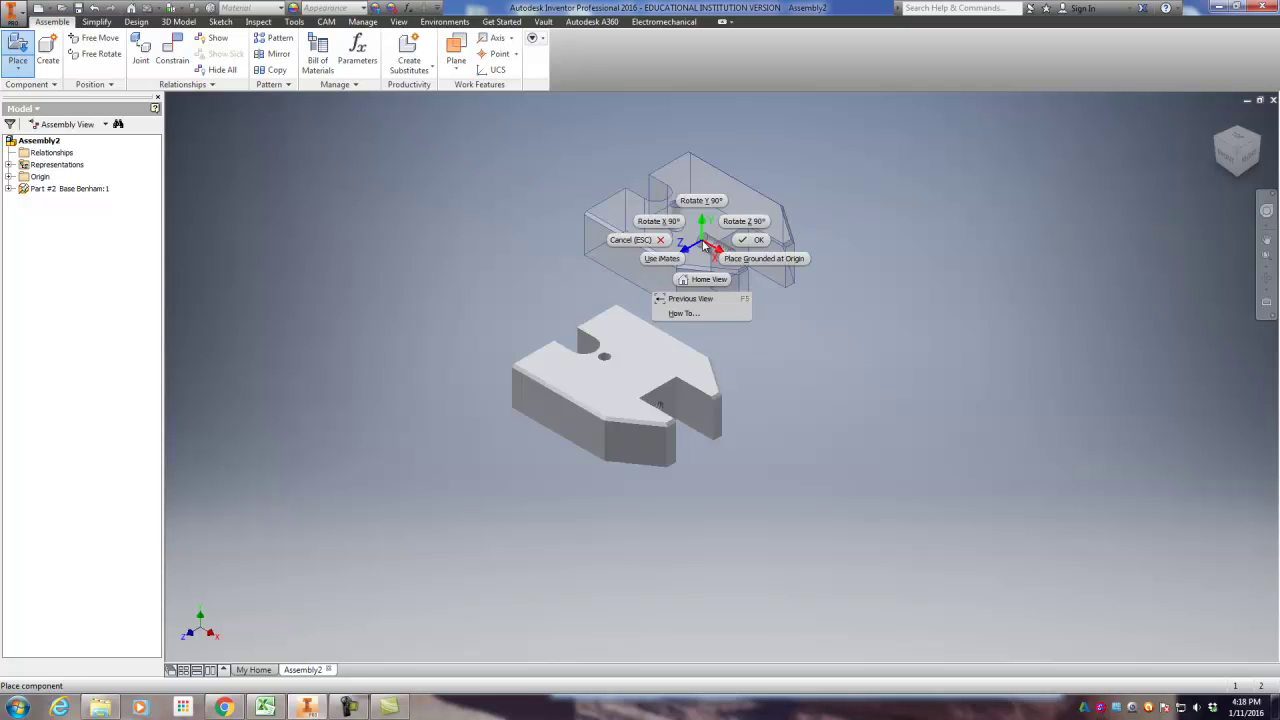
pyautogui.click(632, 240)
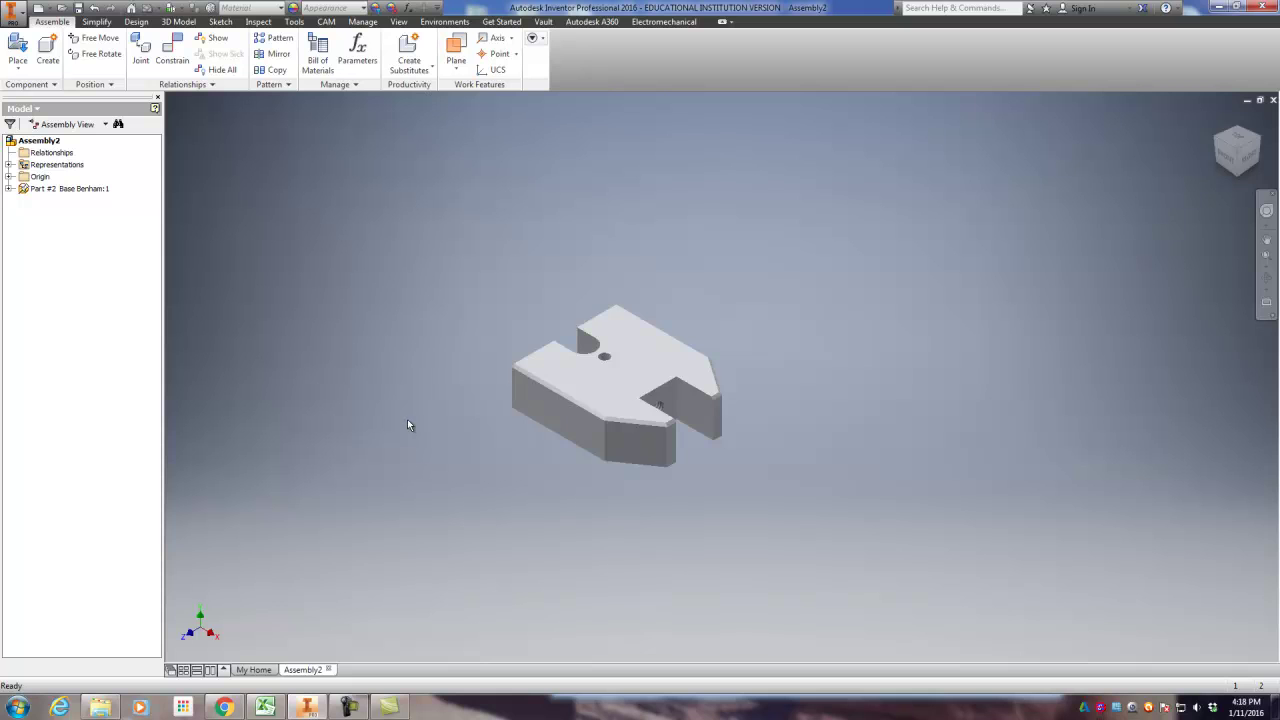
# Expand and select Base Benham in the browser, then deselect and reopen Place Component.
pyautogui.scroll(3, 552, 412)
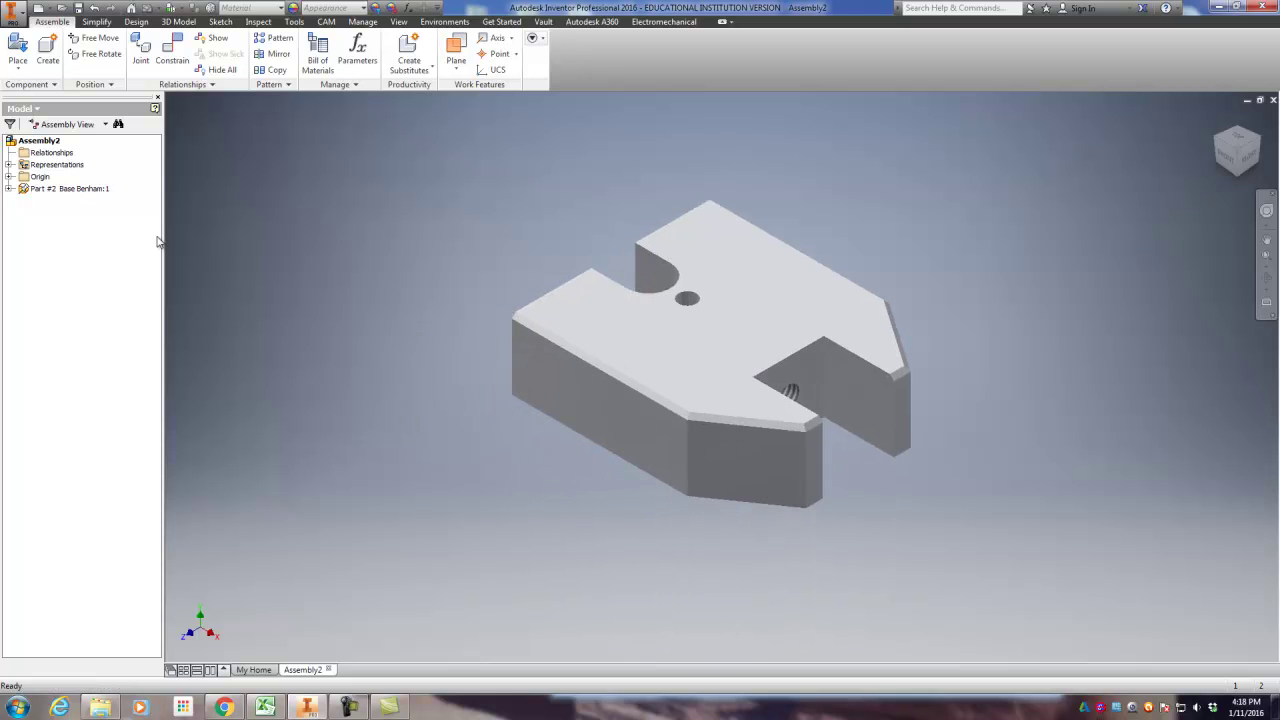
pyautogui.click(24, 193)
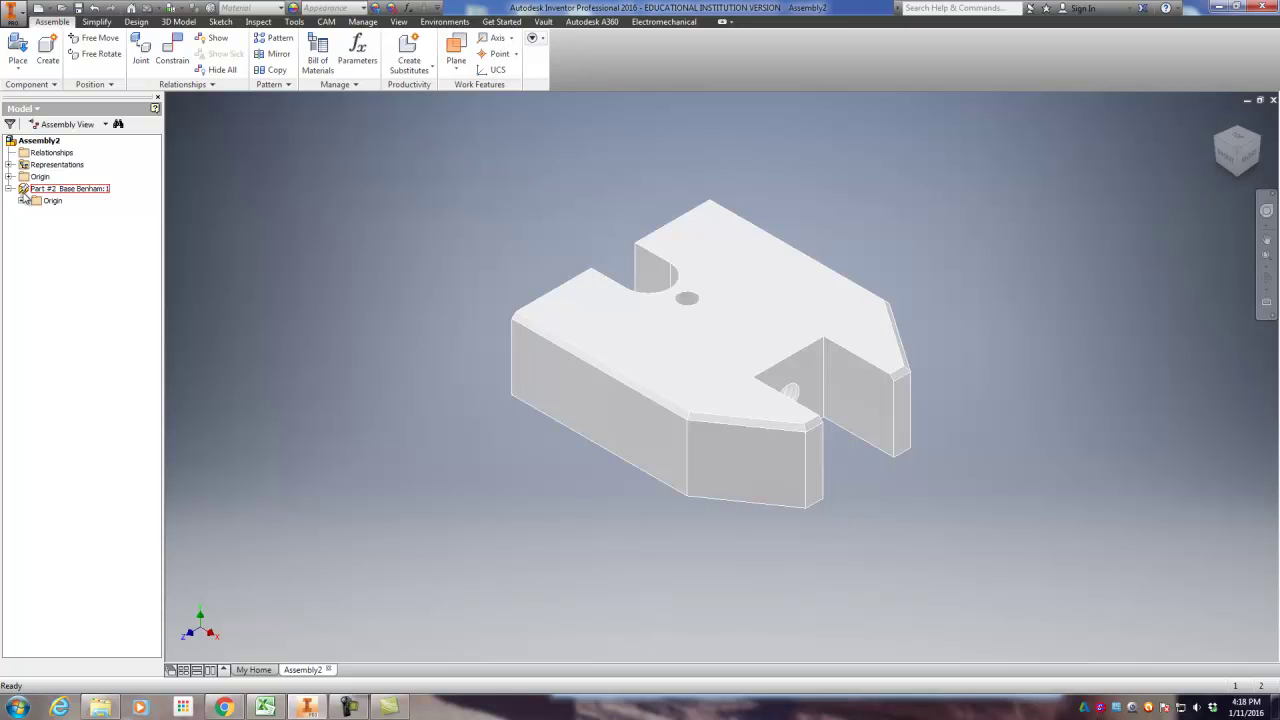
pyautogui.click(26, 192)
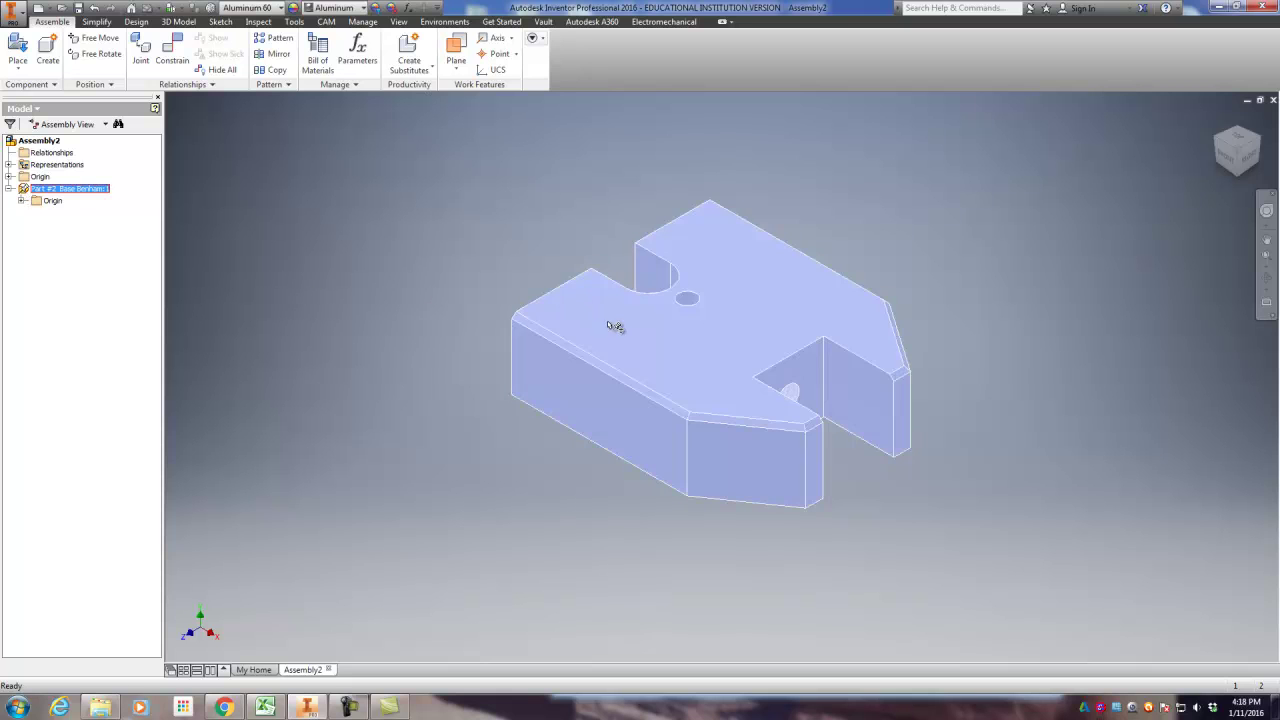
pyautogui.scroll(-3, 600, 343)
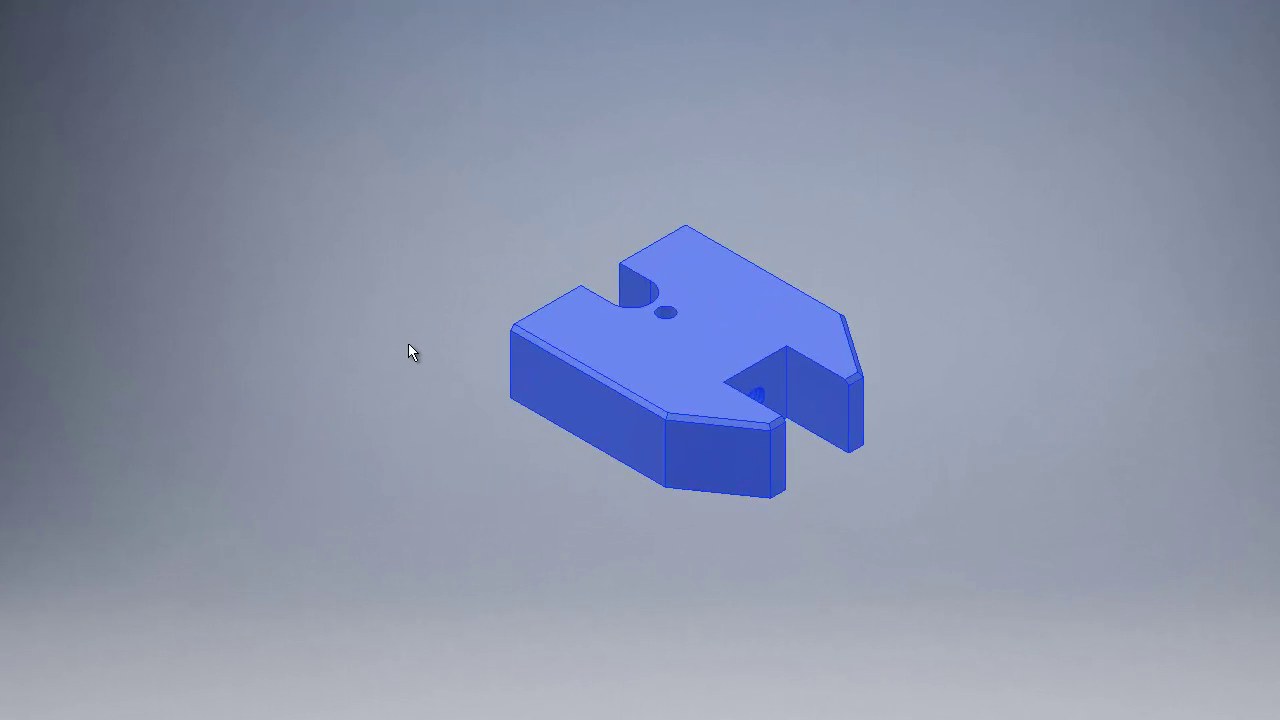
pyautogui.click(308, 274)
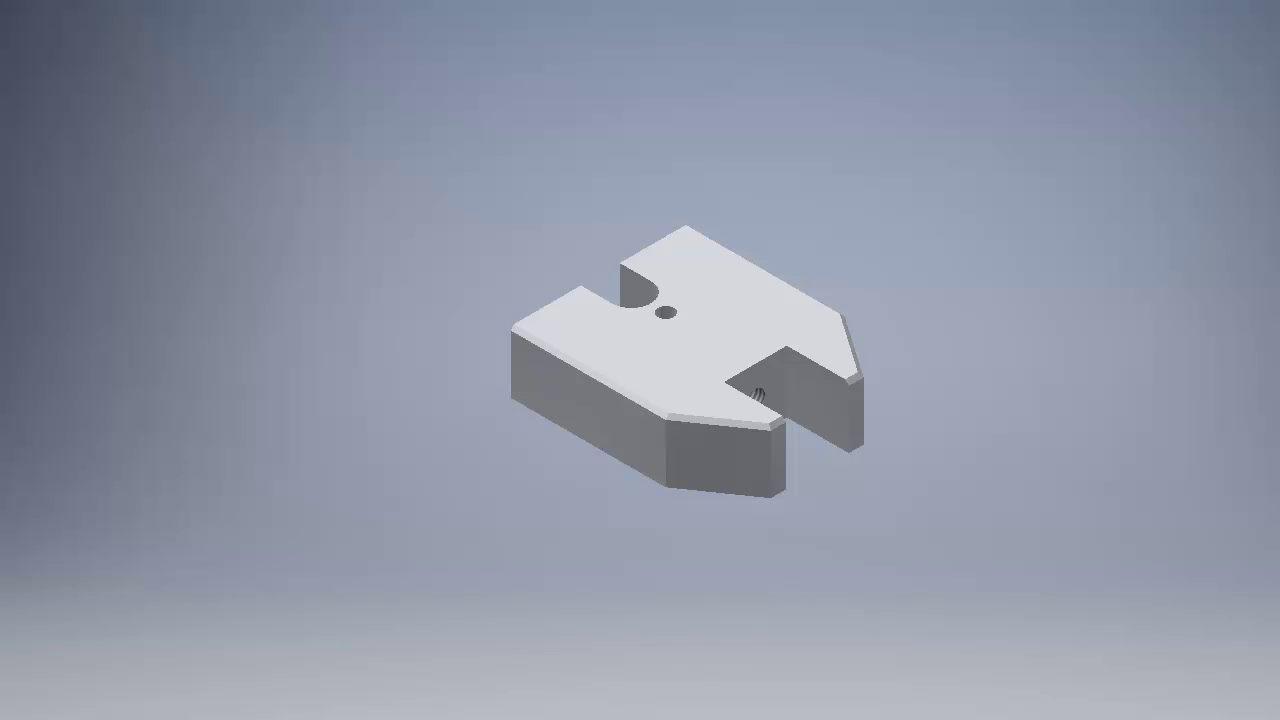
pyautogui.press('p')
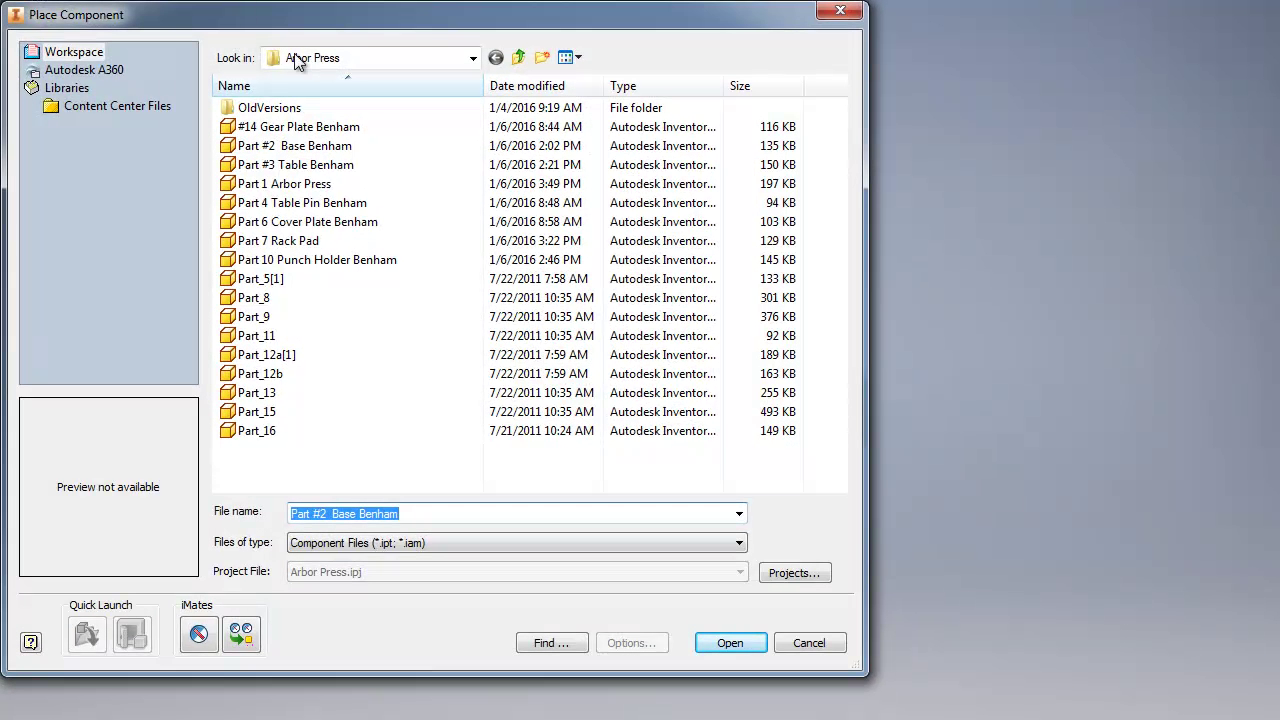
# Place Part 1 Arbor Press beside the base, rotated twice by 90° about Y.
pyautogui.click(314, 185)
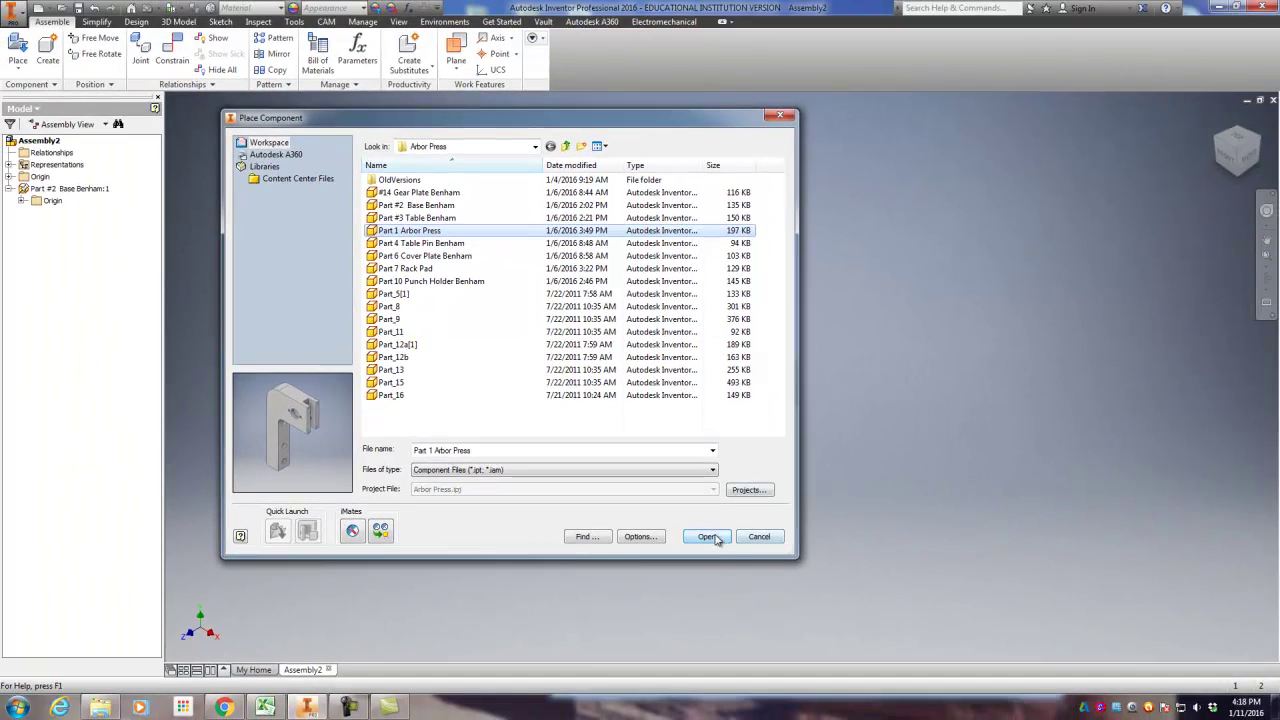
pyautogui.click(716, 582)
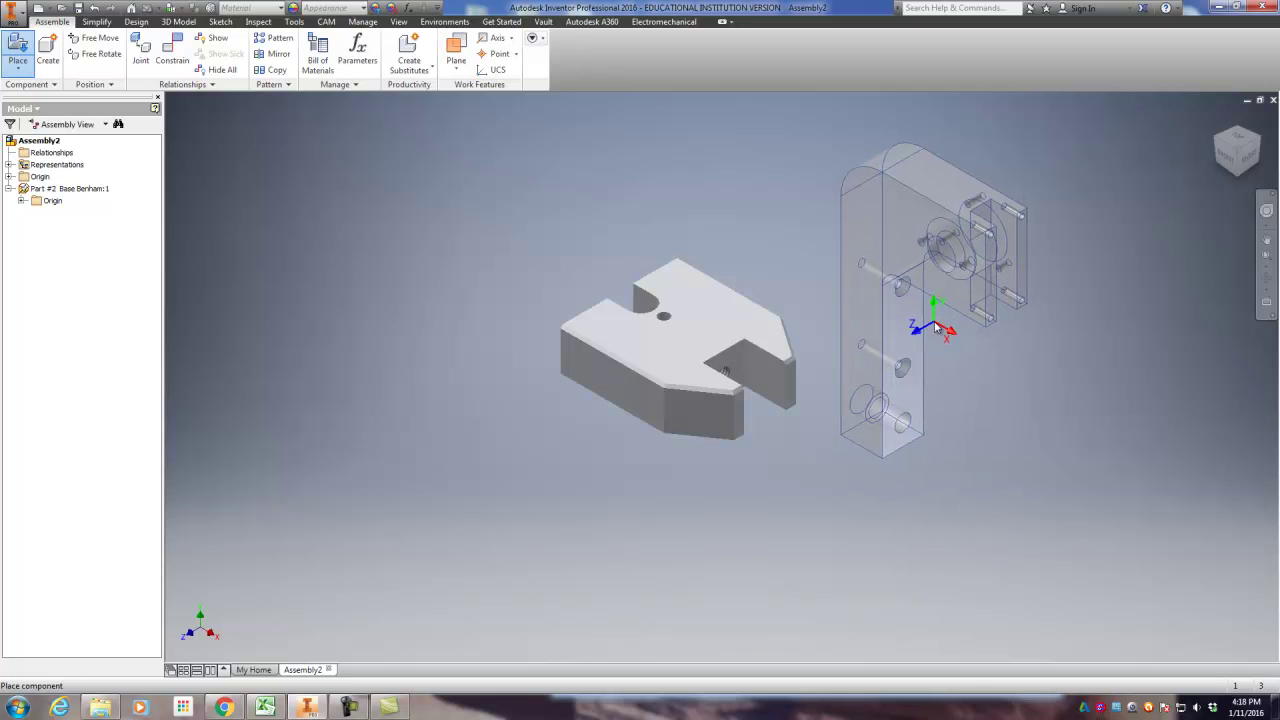
pyautogui.rightClick(938, 328)
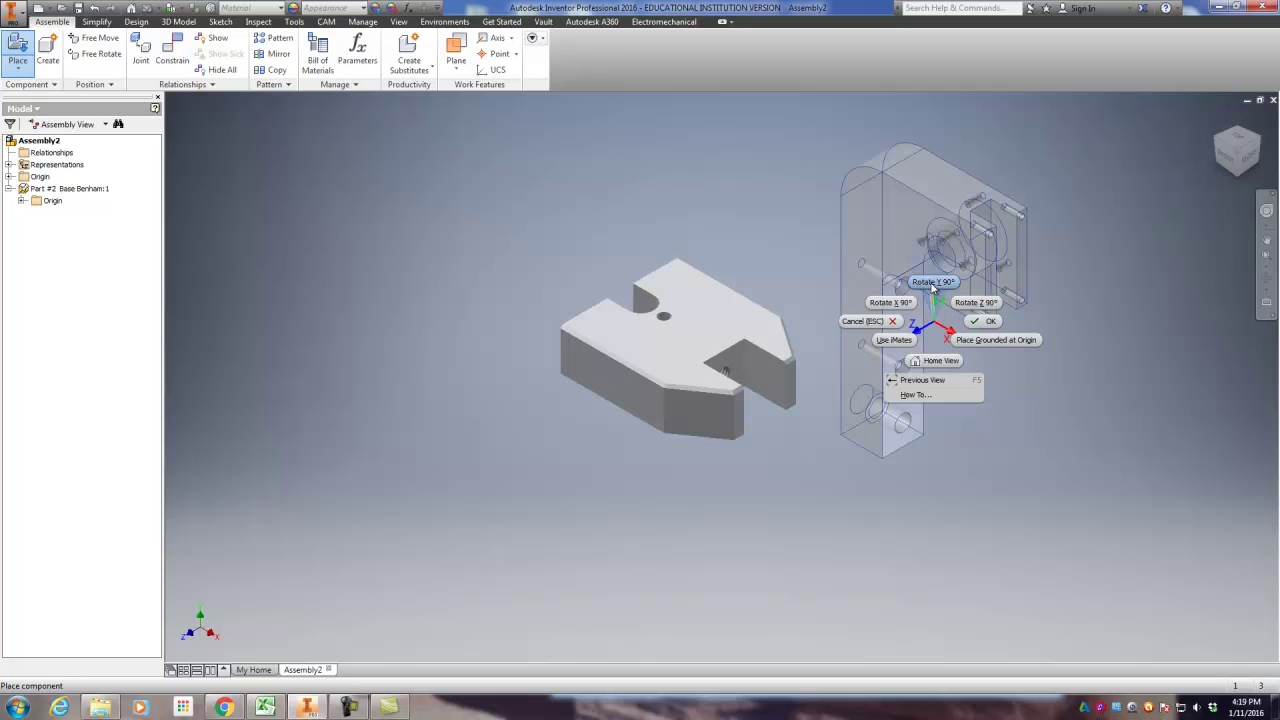
pyautogui.click(933, 284)
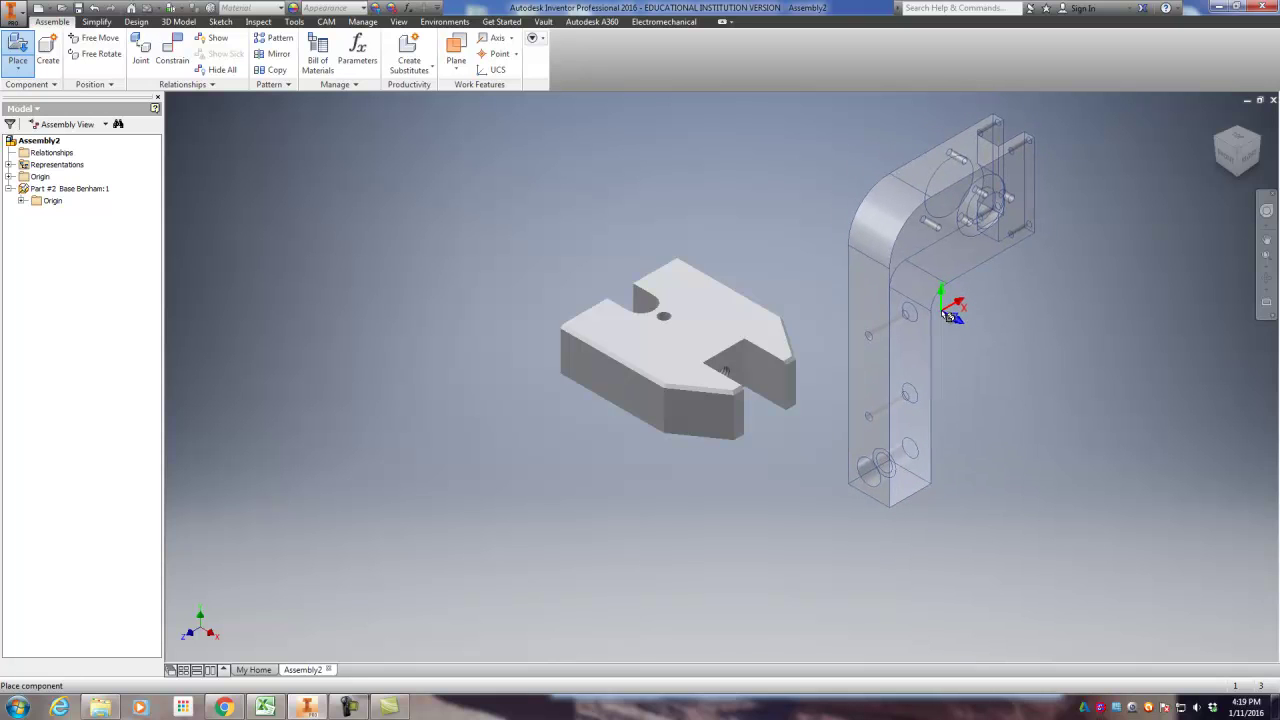
pyautogui.rightClick(944, 310)
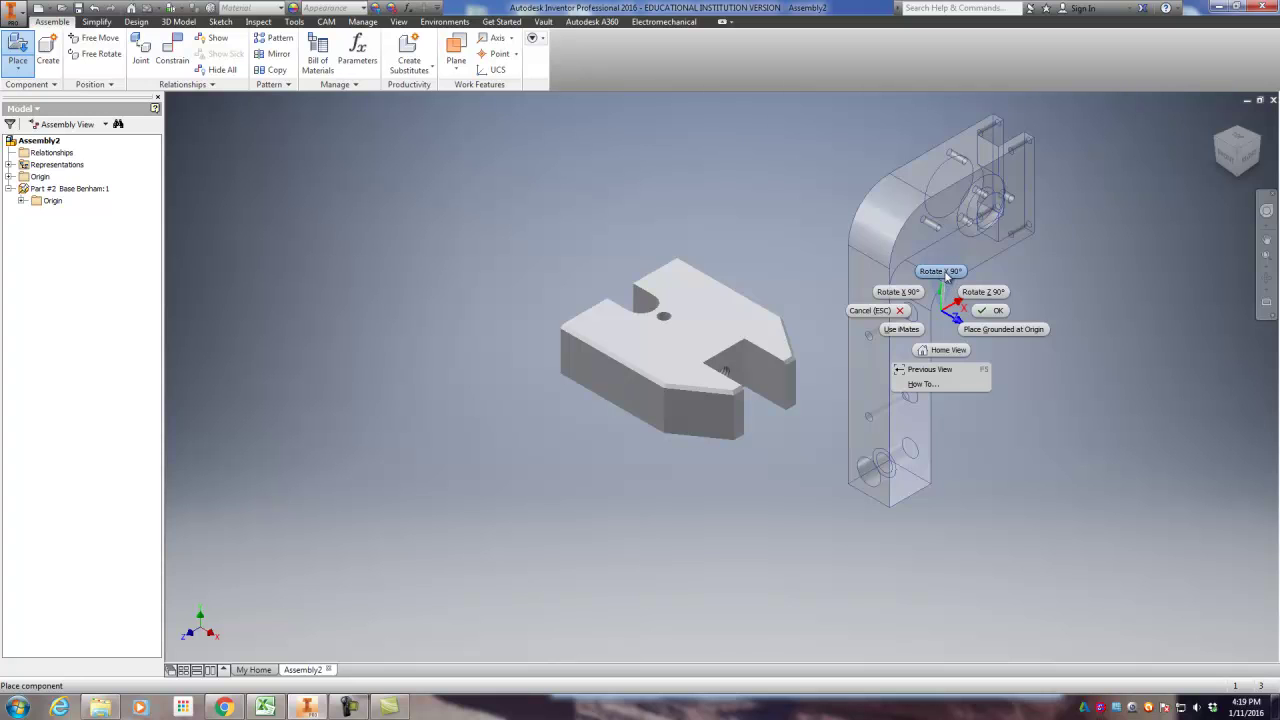
pyautogui.click(944, 273)
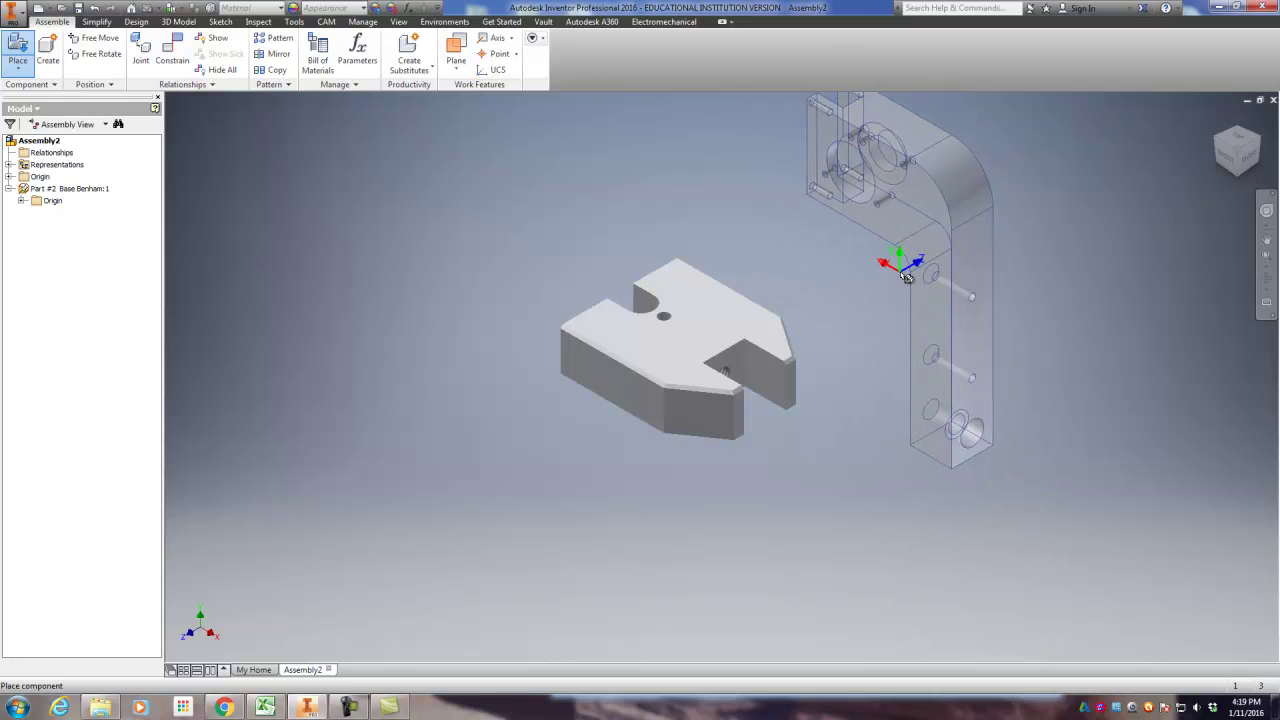
pyautogui.click(907, 277)
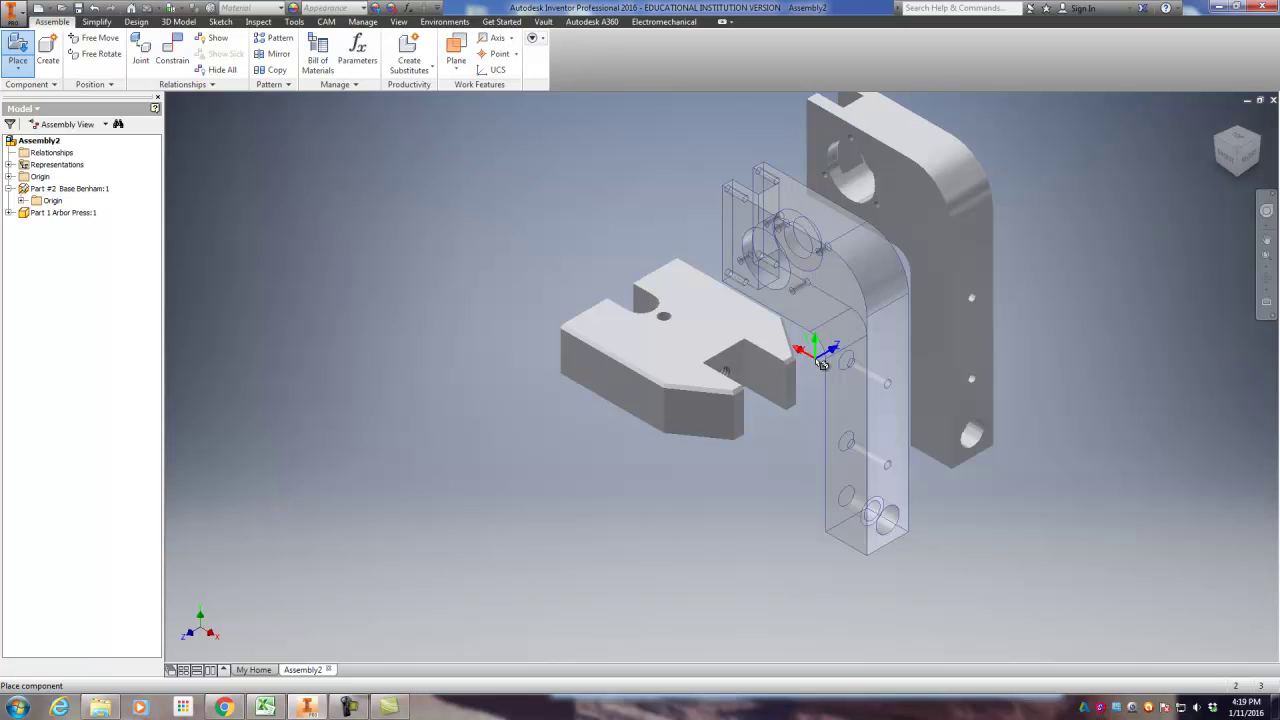
pyautogui.rightClick(817, 355)
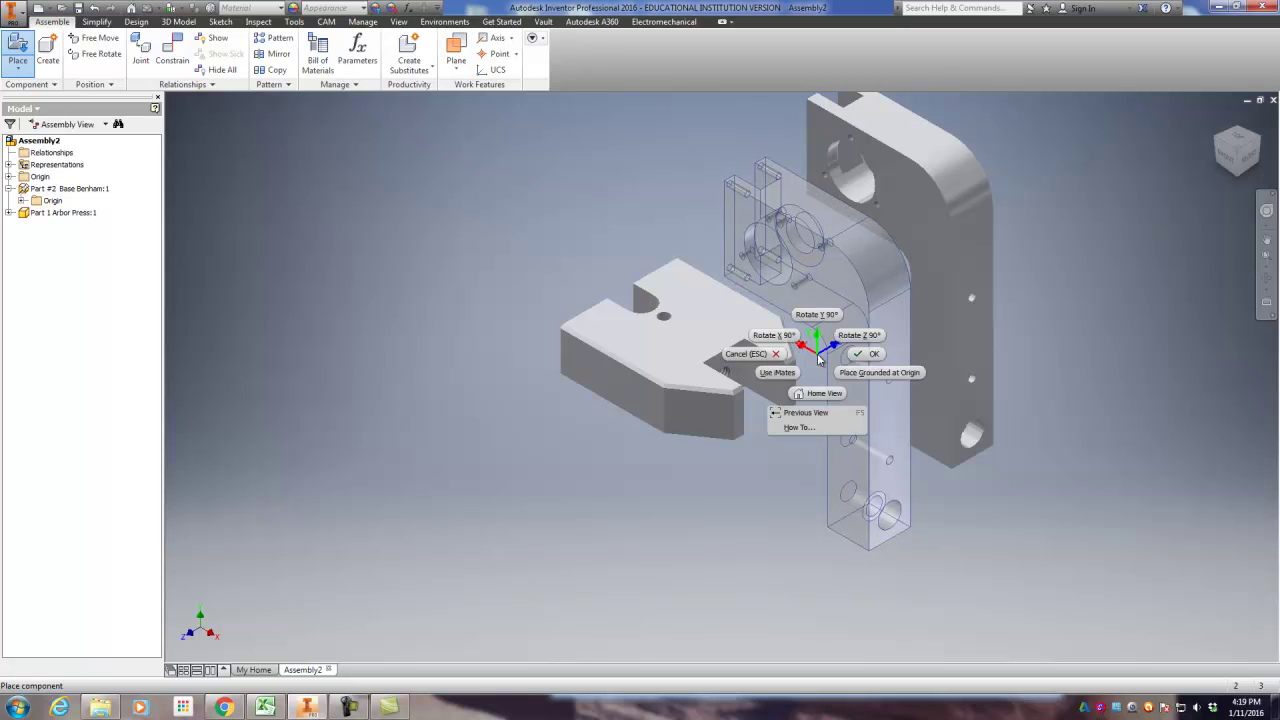
pyautogui.click(744, 355)
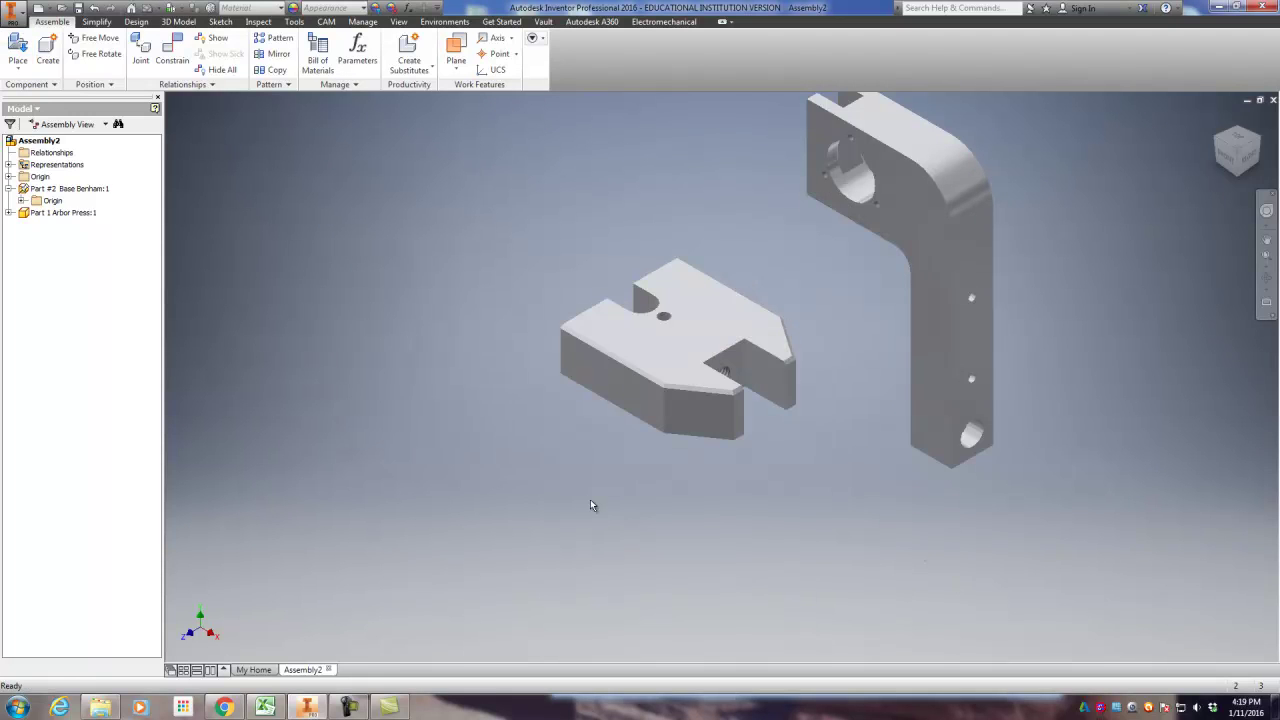
pyautogui.moveTo(751, 510); pyautogui.dragTo(775, 528, button='middle')
# Deselect the column and open the Place Constraint dialog with the C alias.
pyautogui.scroll(-3, 857, 554)
pyautogui.scroll(4, 841, 578)
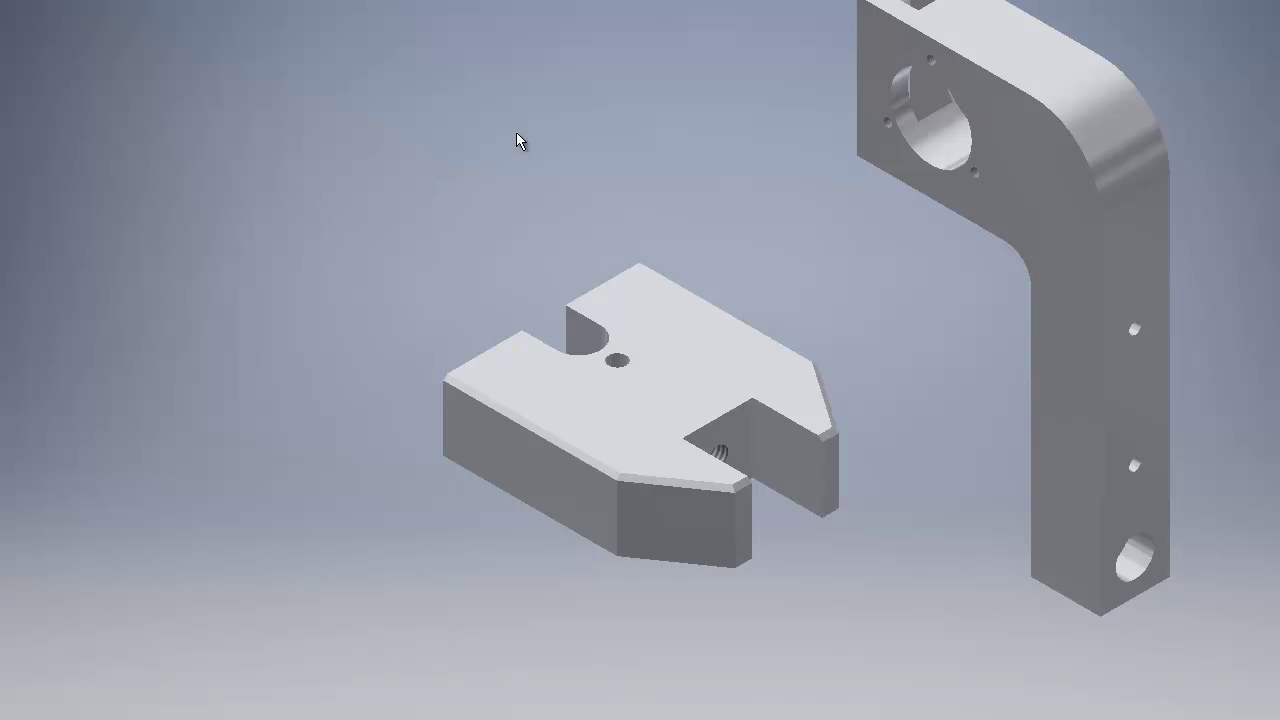
pyautogui.moveTo(905, 188); pyautogui.dragTo(931, 209)
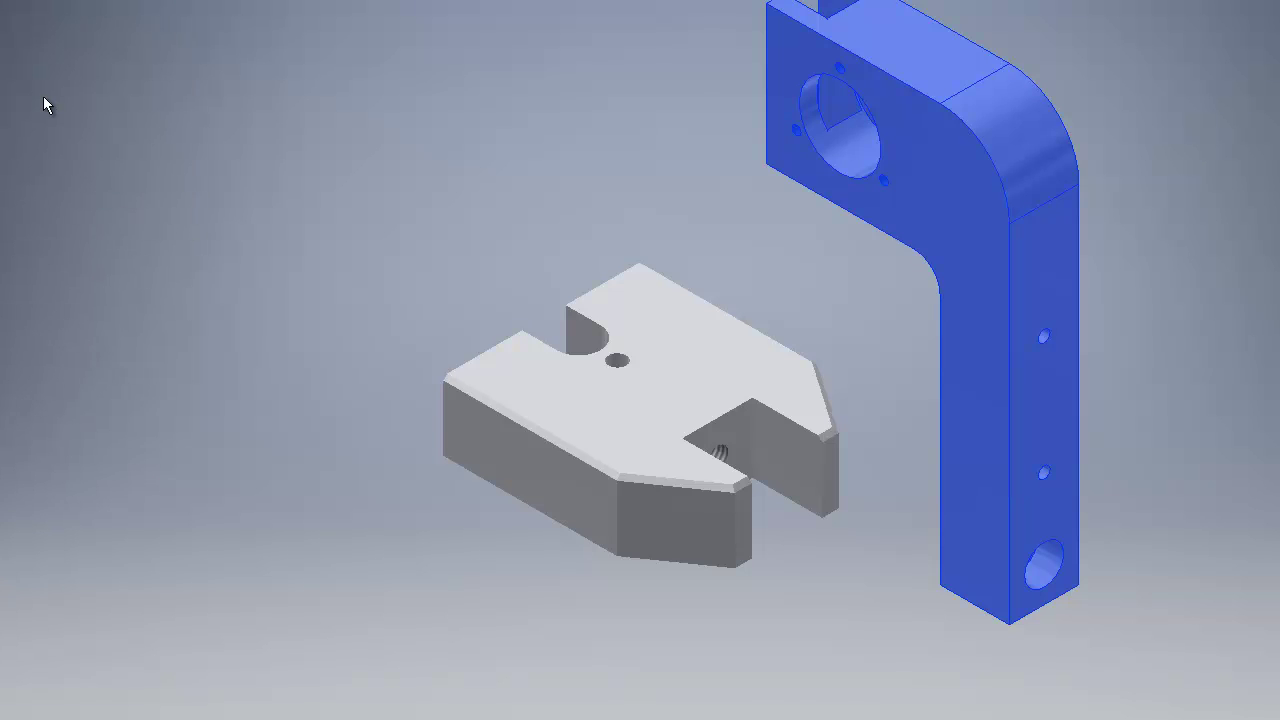
pyautogui.click(98, 114)
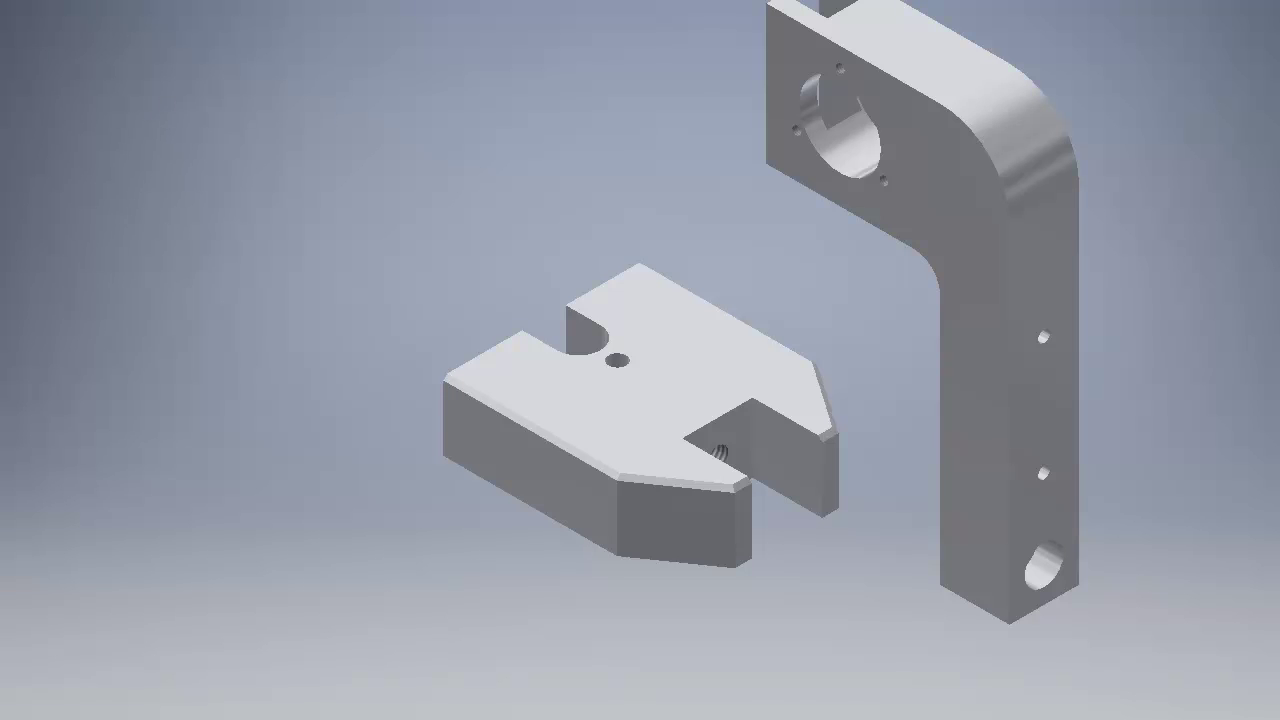
pyautogui.press('c')
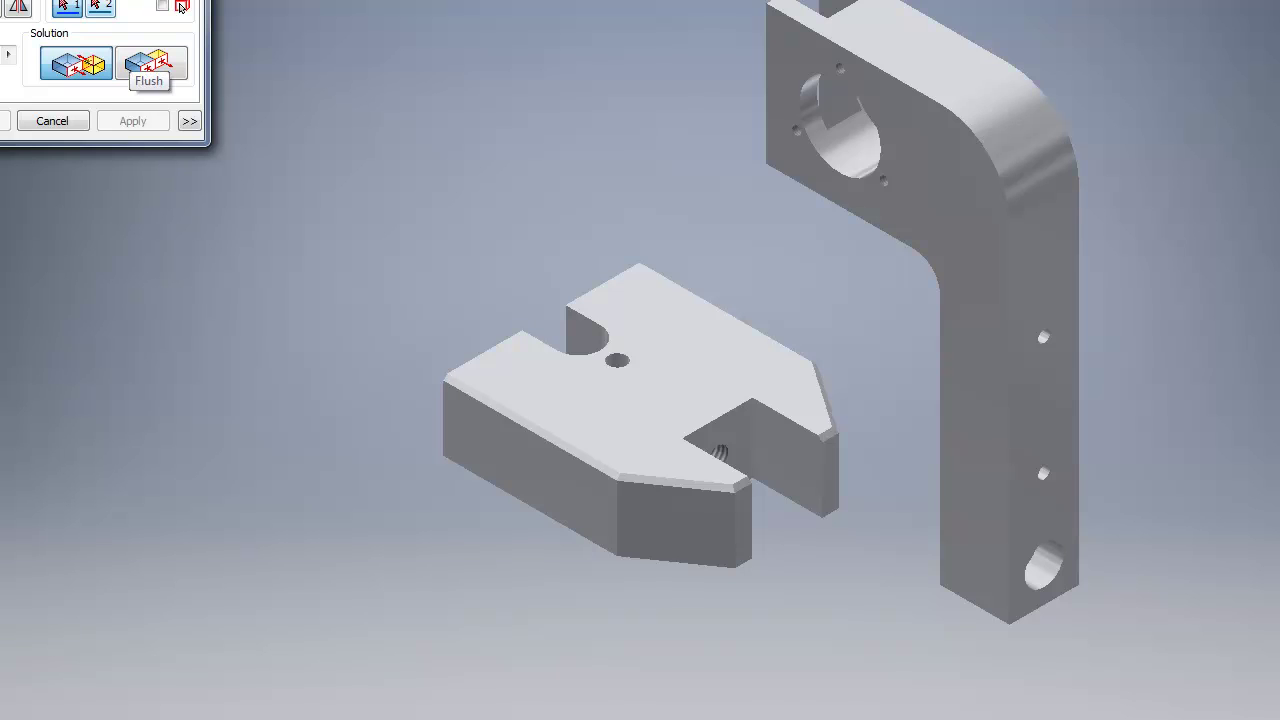
# Choose the Insert constraint type and pick the threaded hole edge in the base slot.
pyautogui.click(2, 8)
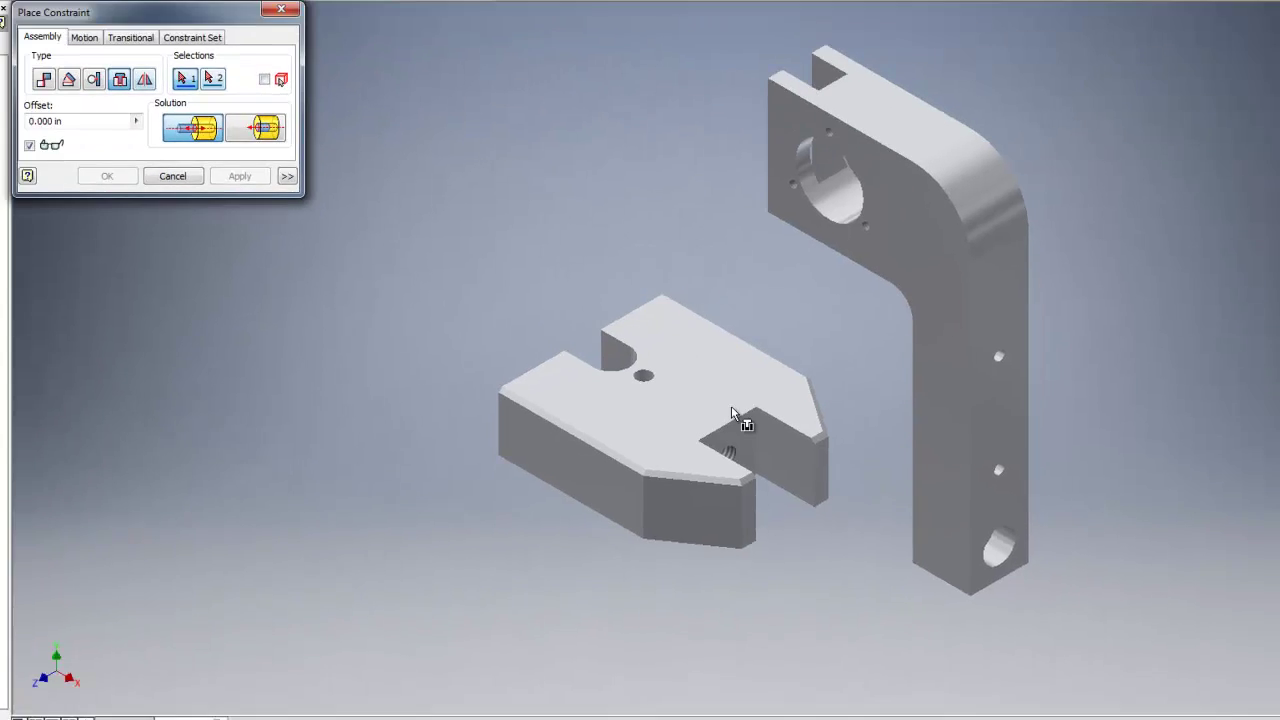
pyautogui.scroll(-5, 718, 450)
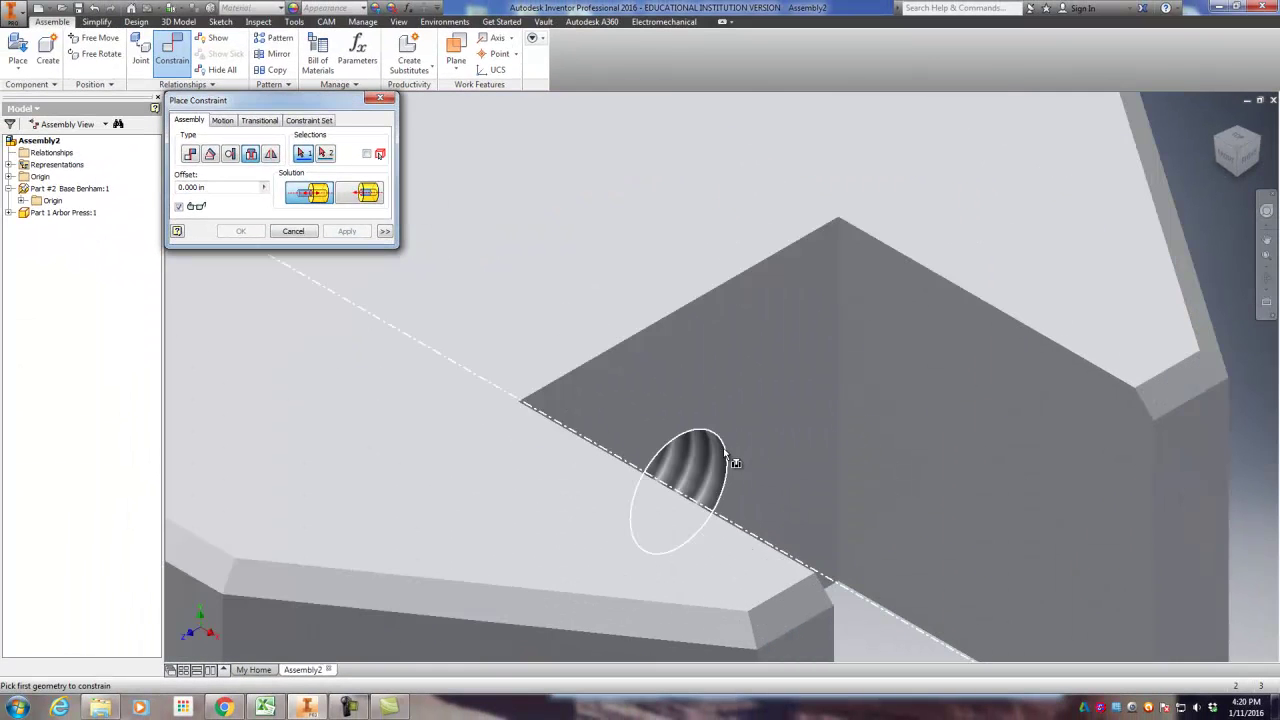
pyautogui.scroll(5, 714, 443)
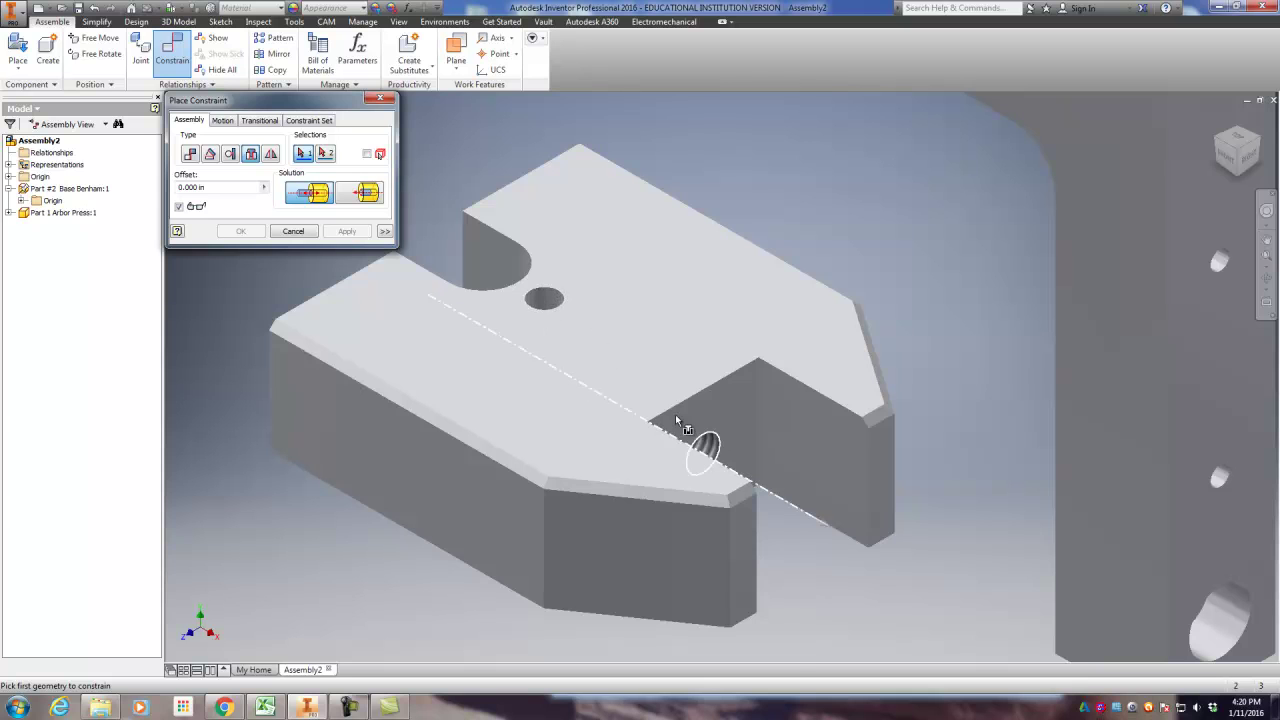
pyautogui.scroll(-3, 710, 440)
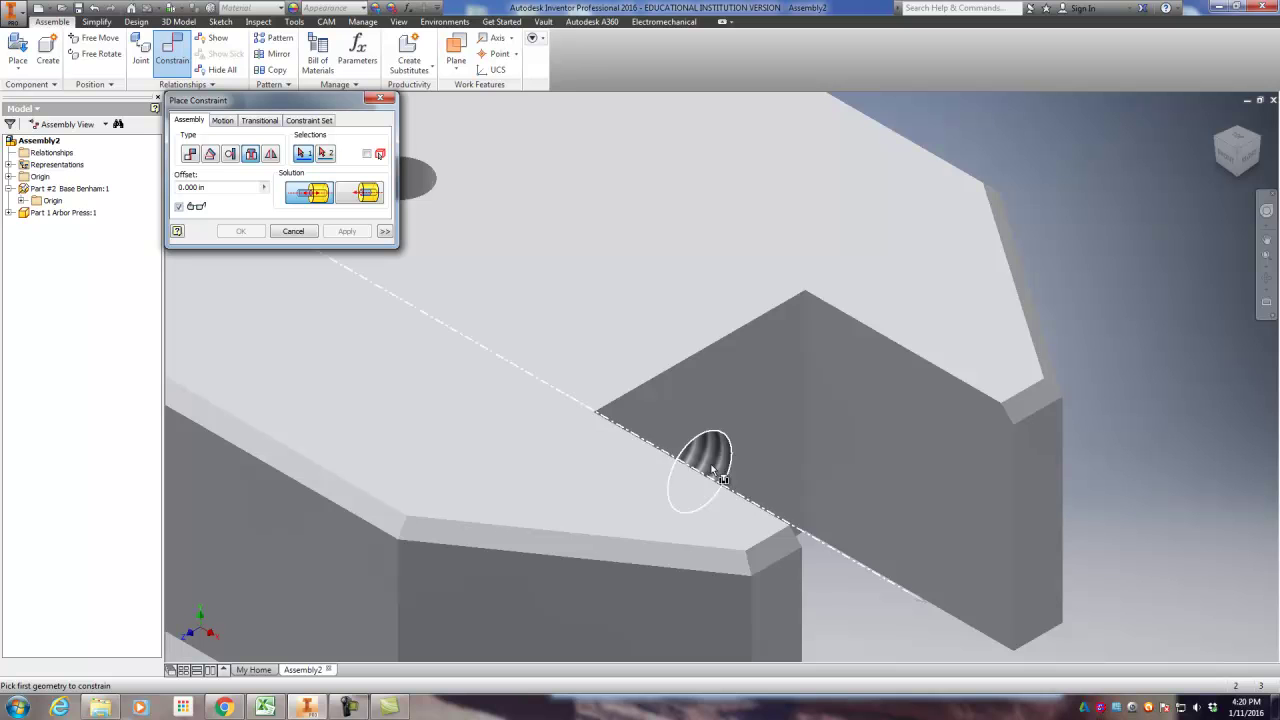
pyautogui.click(708, 434)
pyautogui.scroll(5, 733, 413)
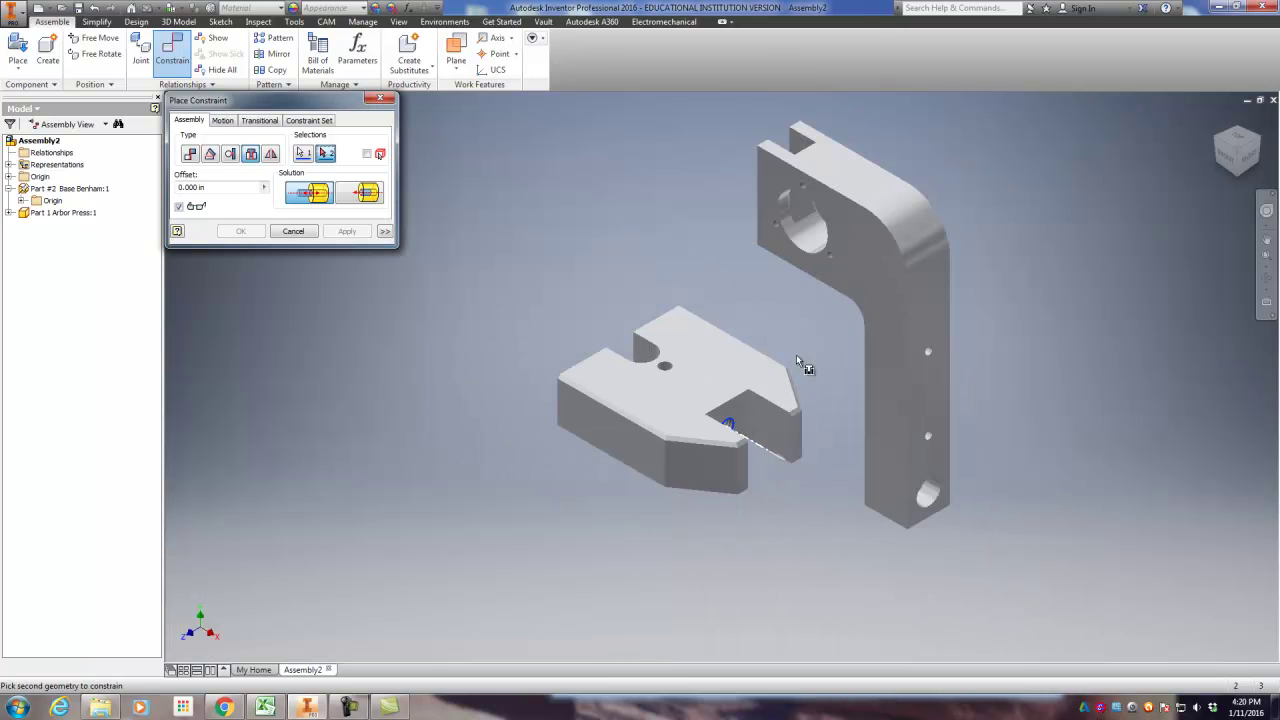
# Pick a column hole edge as the second Insert selection to preview the fit.
pyautogui.click(1215, 135)
pyautogui.scroll(-5, 714, 360)
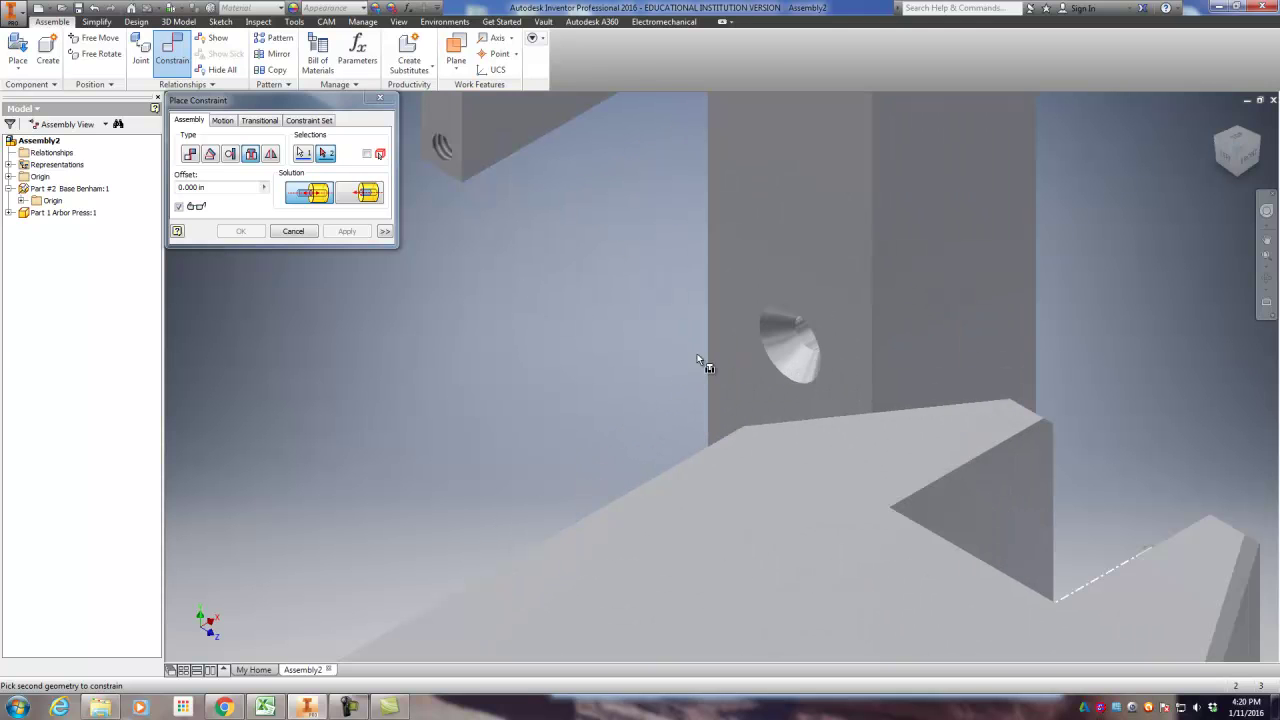
pyautogui.scroll(4, 775, 325)
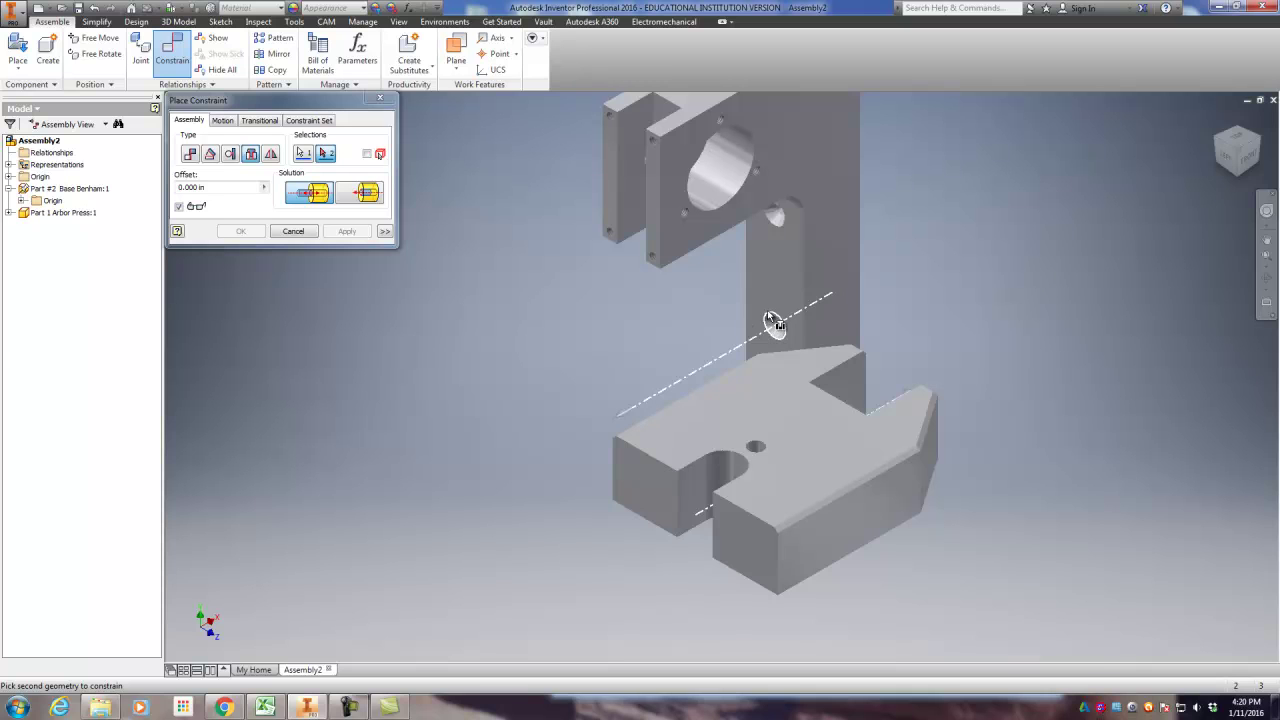
pyautogui.scroll(-4, 771, 323)
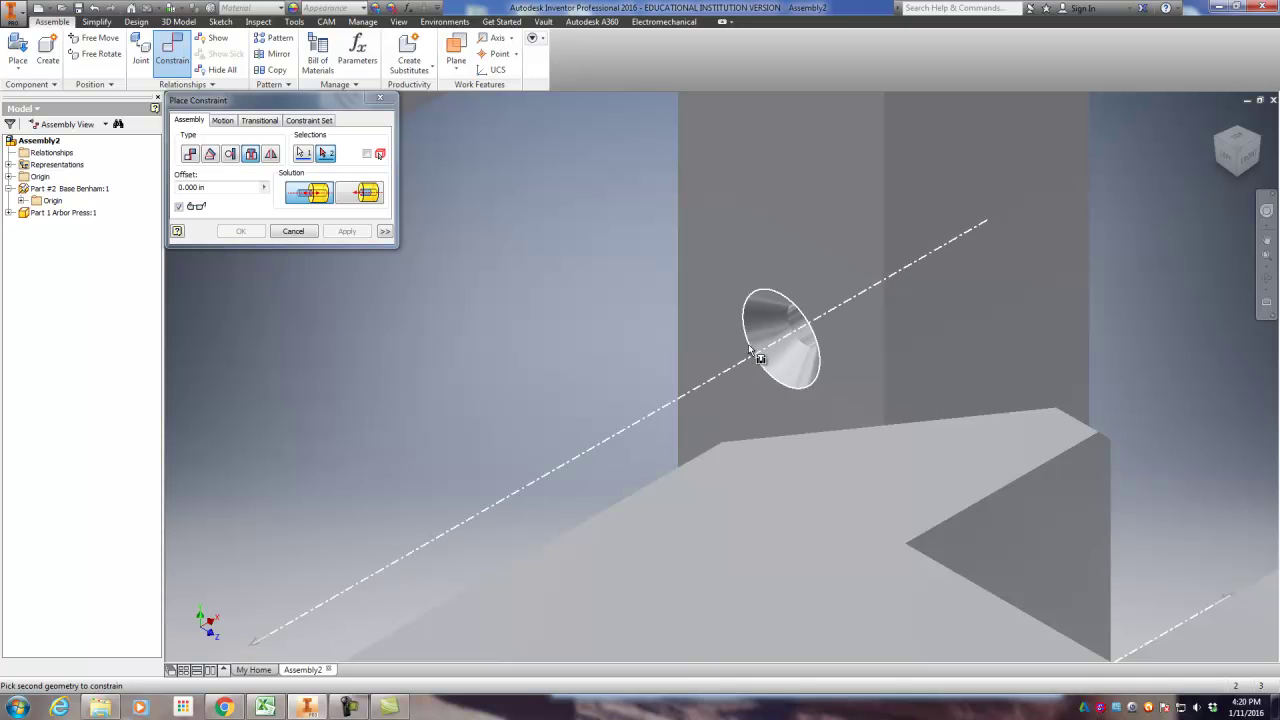
pyautogui.click(750, 347)
pyautogui.press('F6')
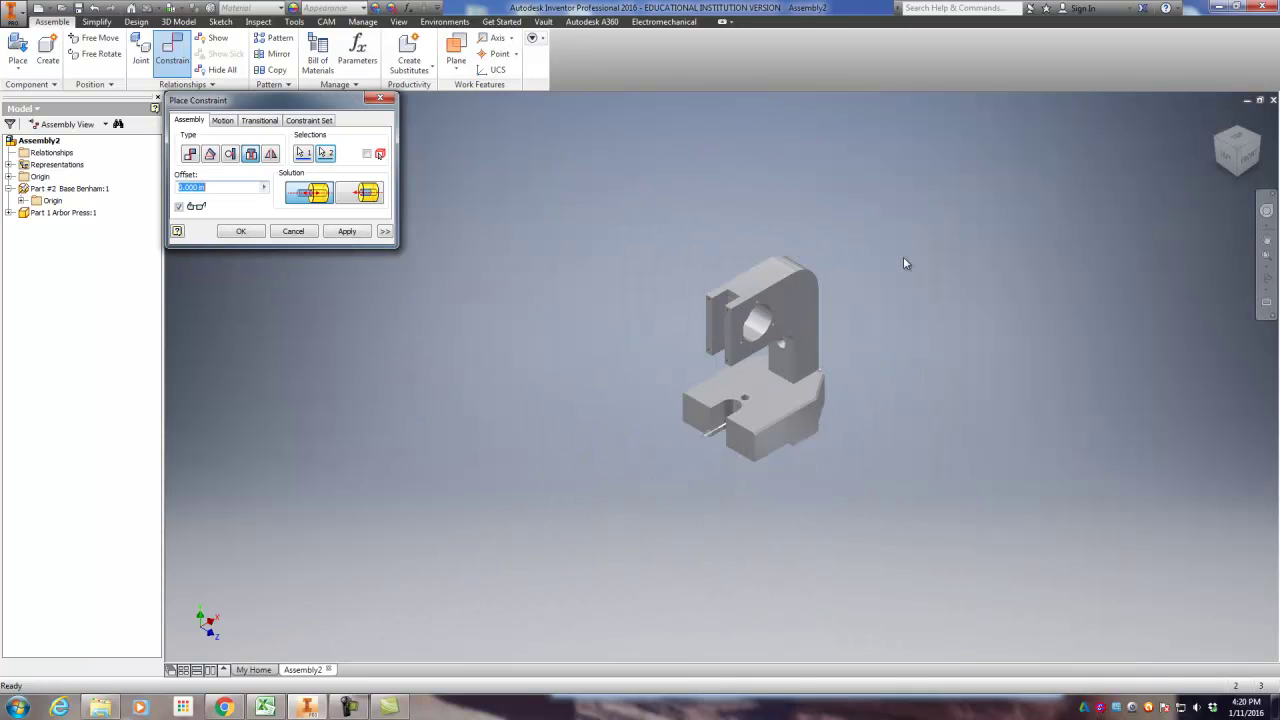
pyautogui.click(1217, 118)
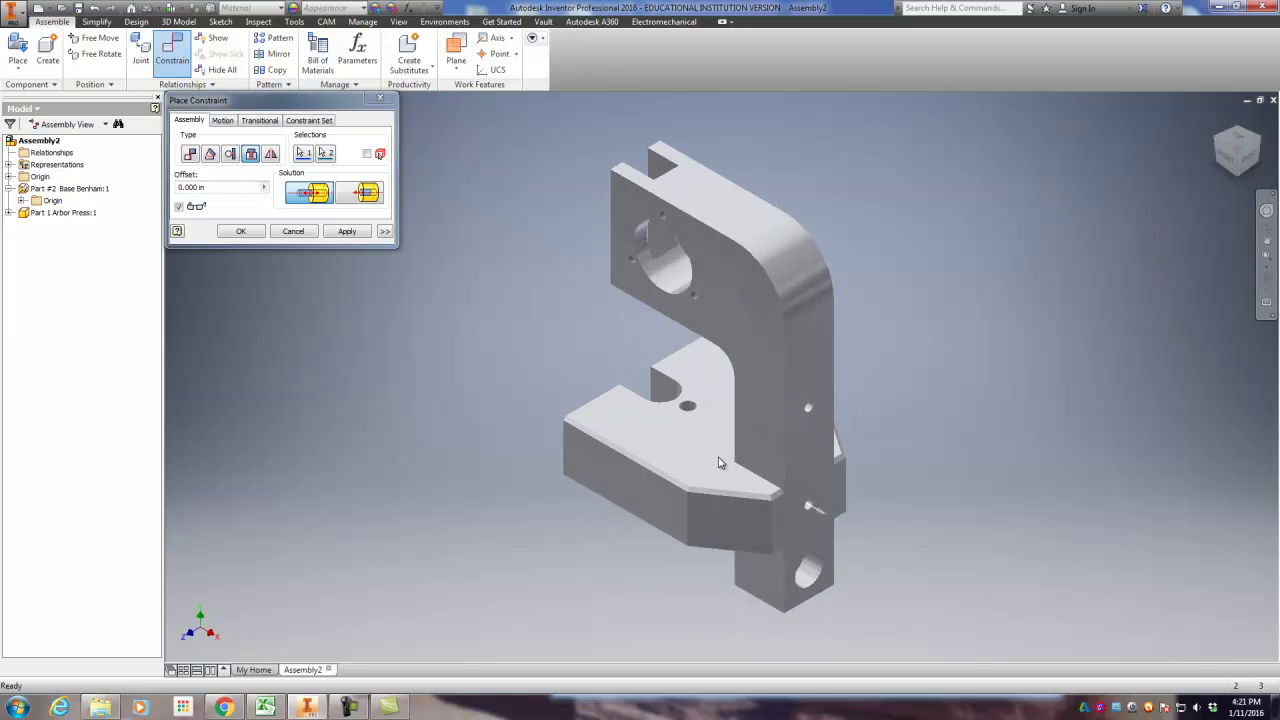
pyautogui.scroll(3, 745, 470)
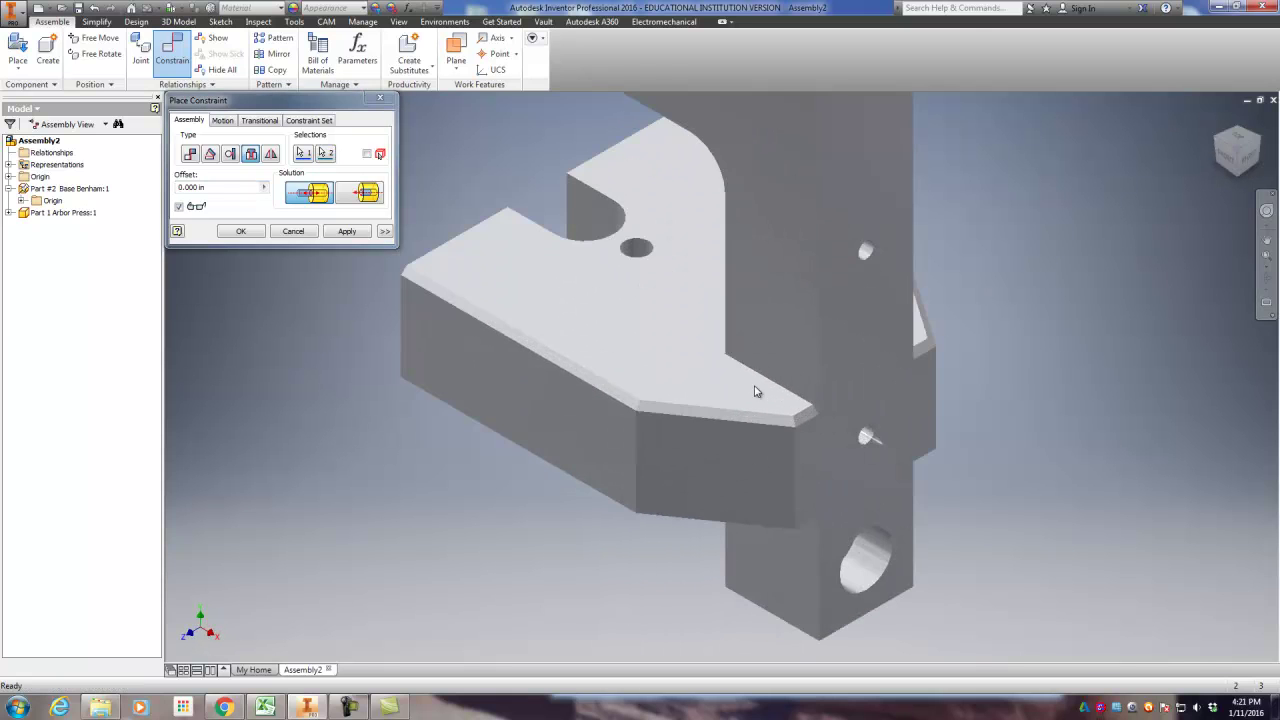
pyautogui.scroll(-2, 755, 398)
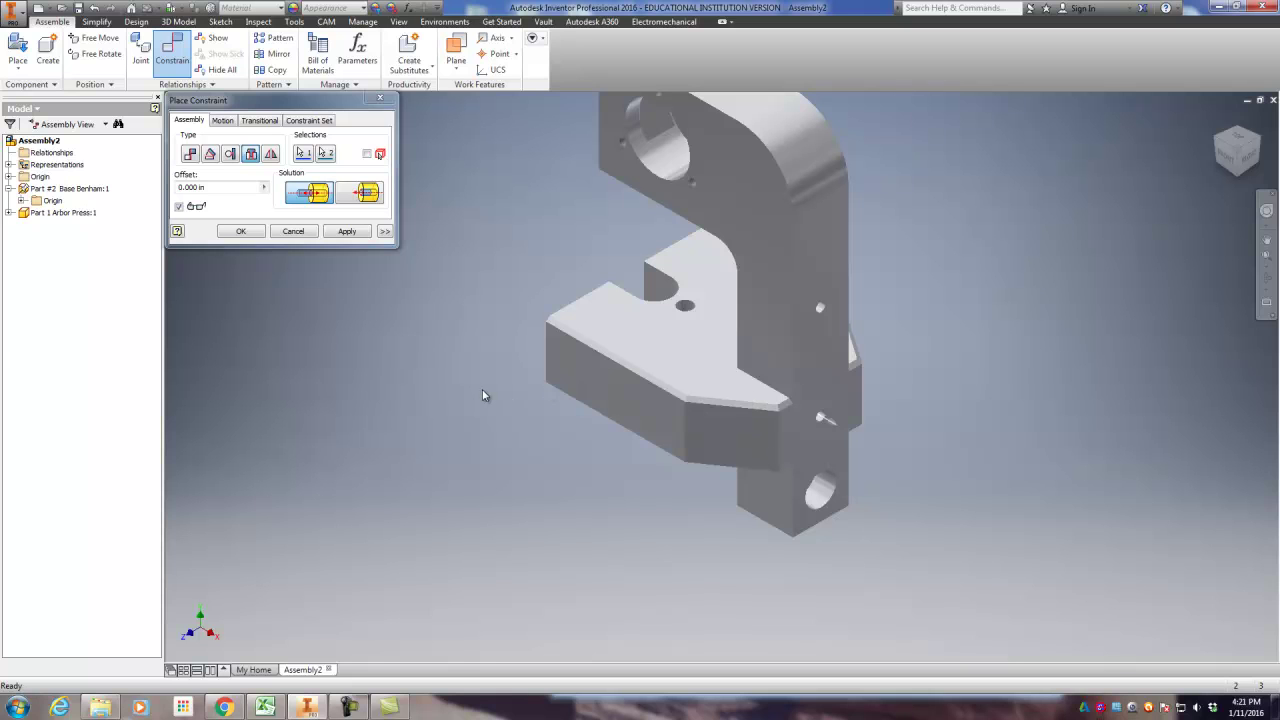
# Discard the preview and restart an Insert constraint on the slot's threaded hole edge.
pyautogui.click(293, 231)
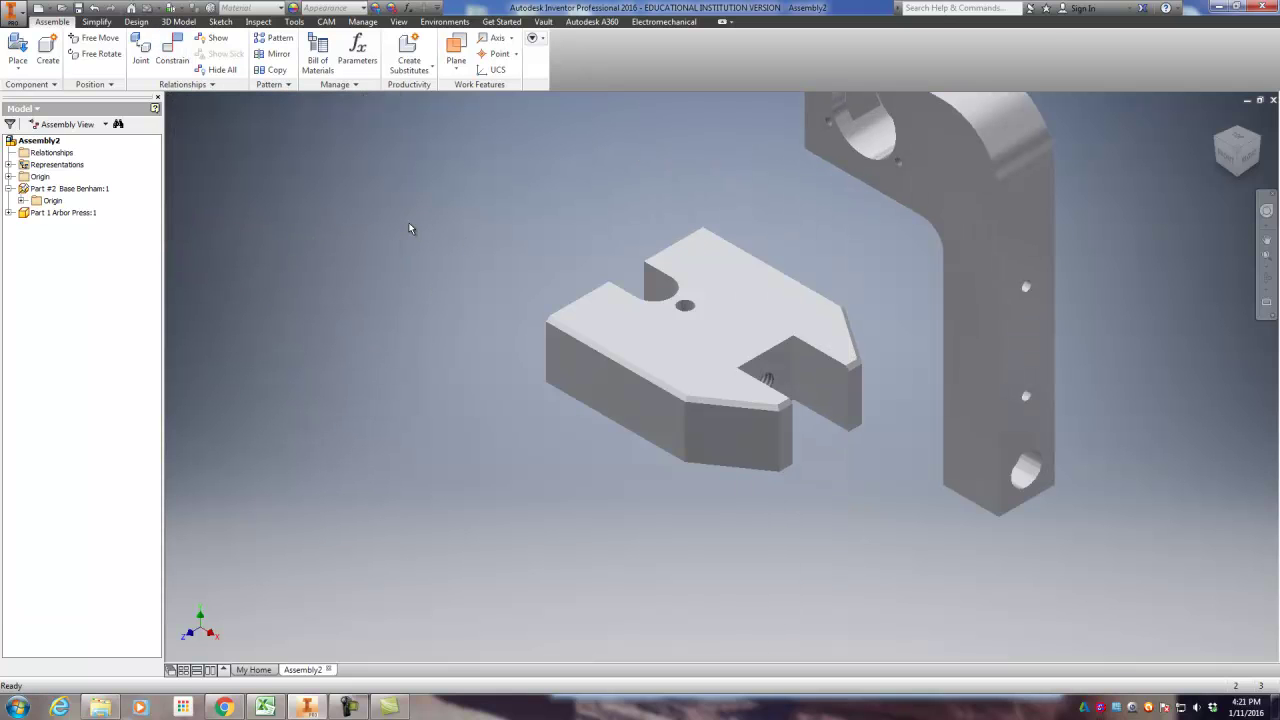
pyautogui.click(168, 60)
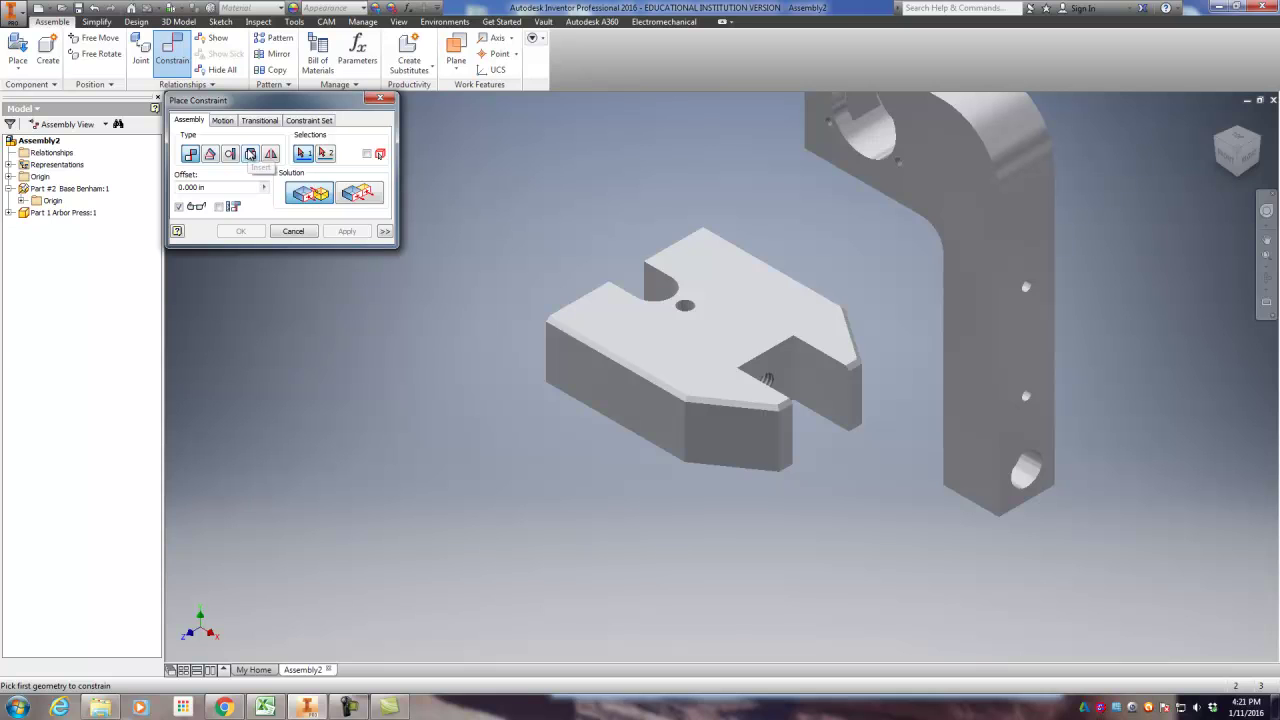
pyautogui.click(250, 154)
pyautogui.scroll(5, 763, 372)
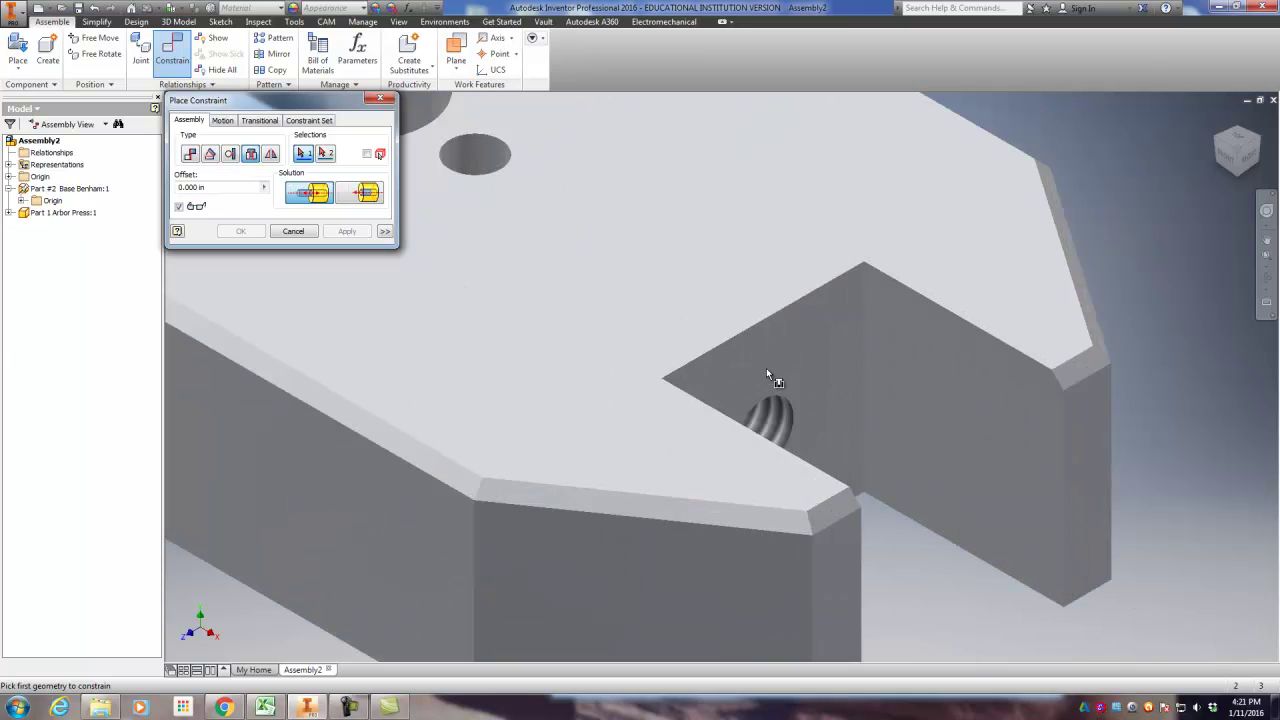
pyautogui.click(757, 427)
pyautogui.scroll(-5, 745, 345)
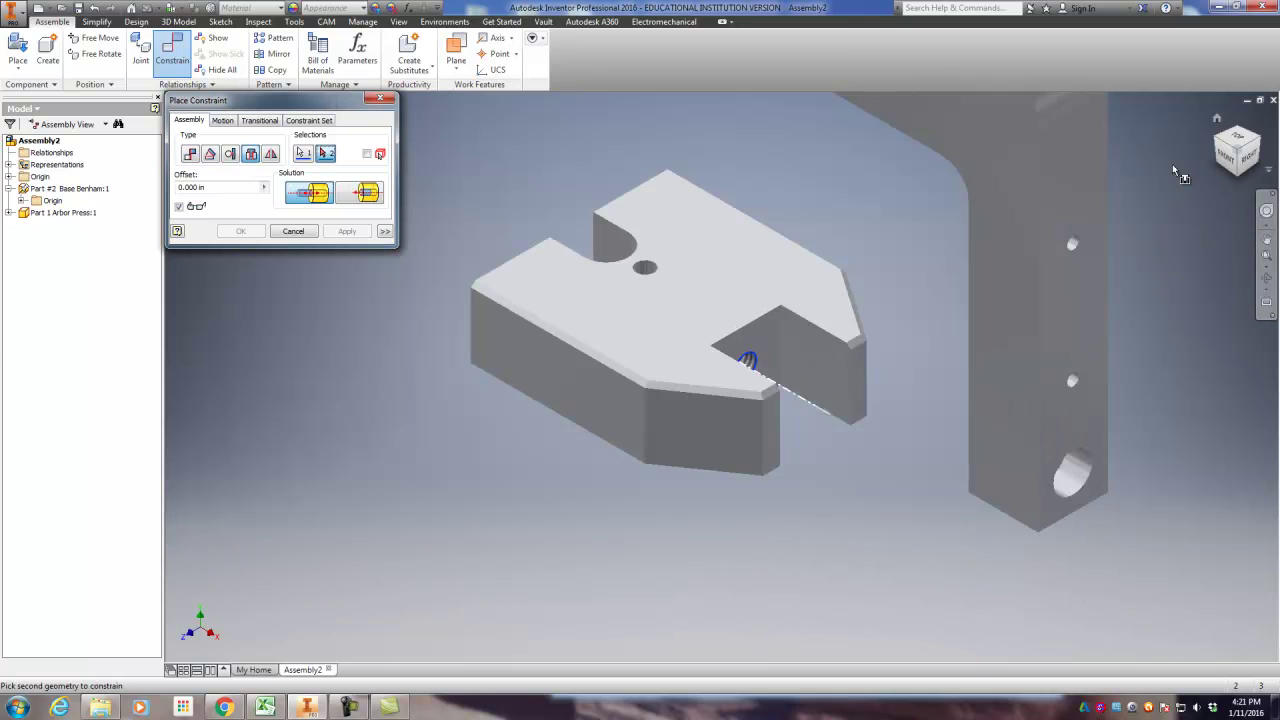
# Pick the column's lower hole as second geometry and apply the Insert:1 constraint.
pyautogui.click(1220, 148)
pyautogui.click(1224, 146)
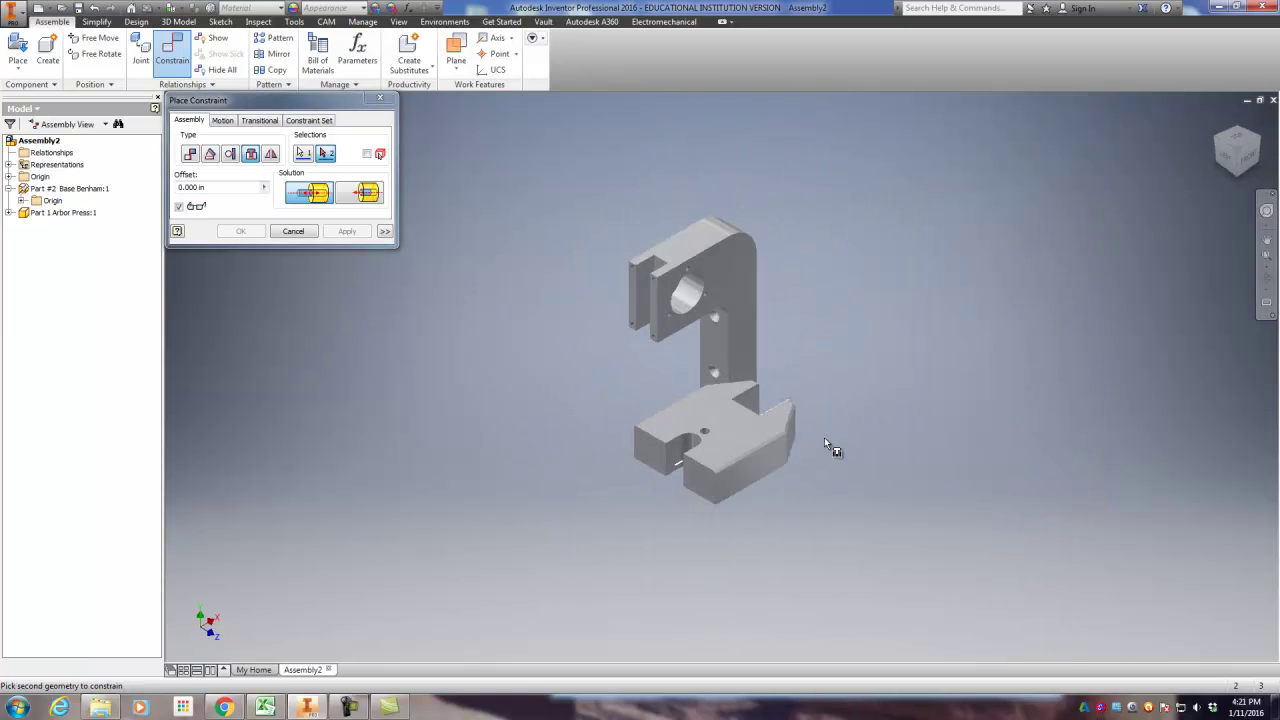
pyautogui.click(1227, 160)
pyautogui.scroll(5, 652, 462)
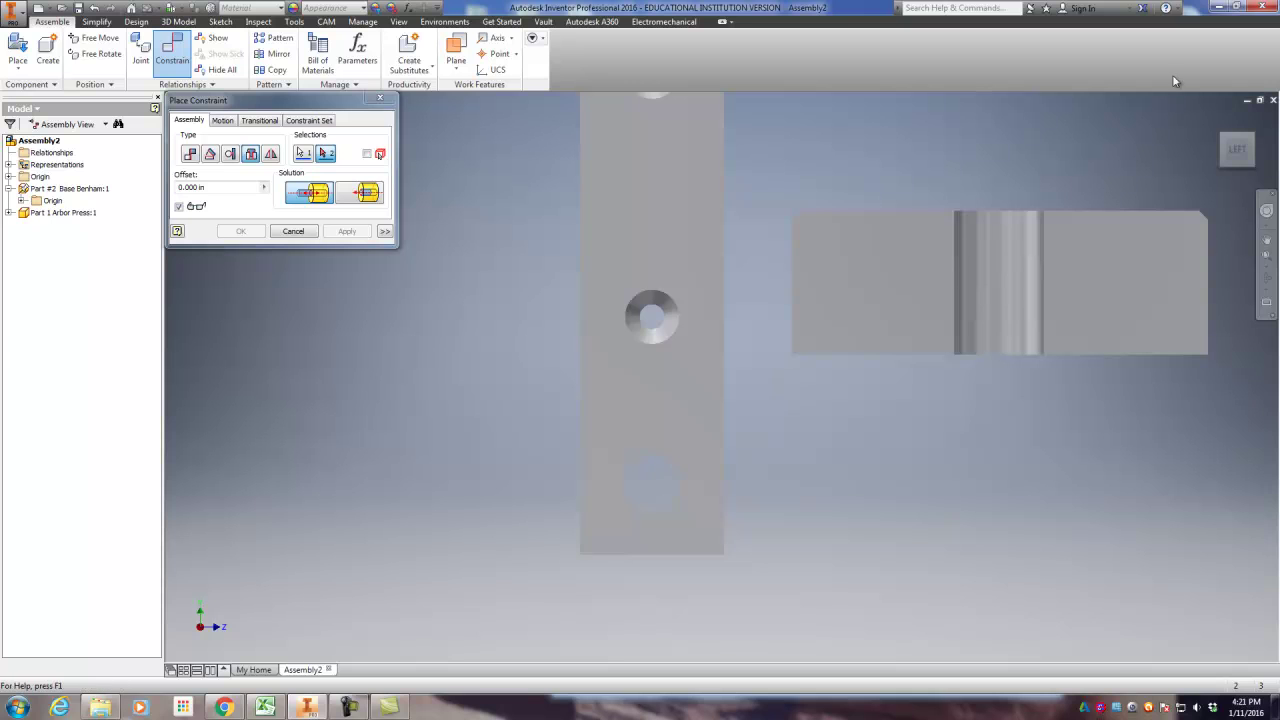
pyautogui.click(1200, 146)
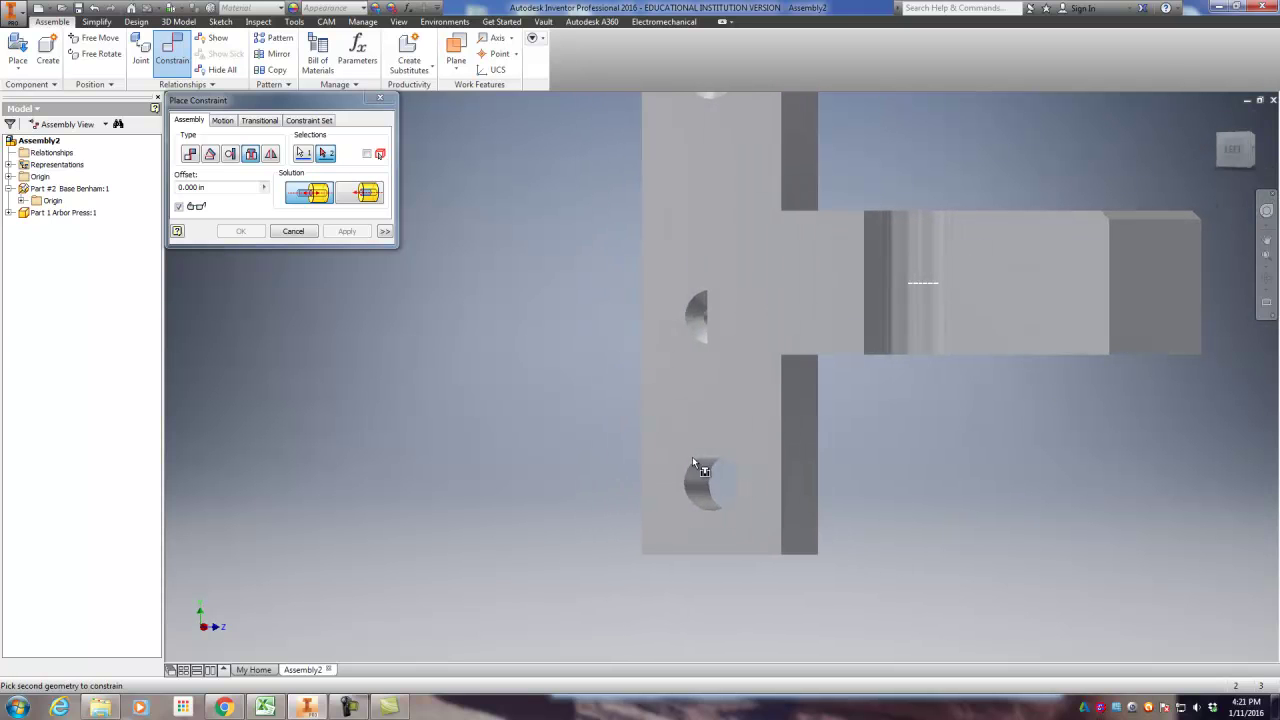
pyautogui.scroll(3, 687, 470)
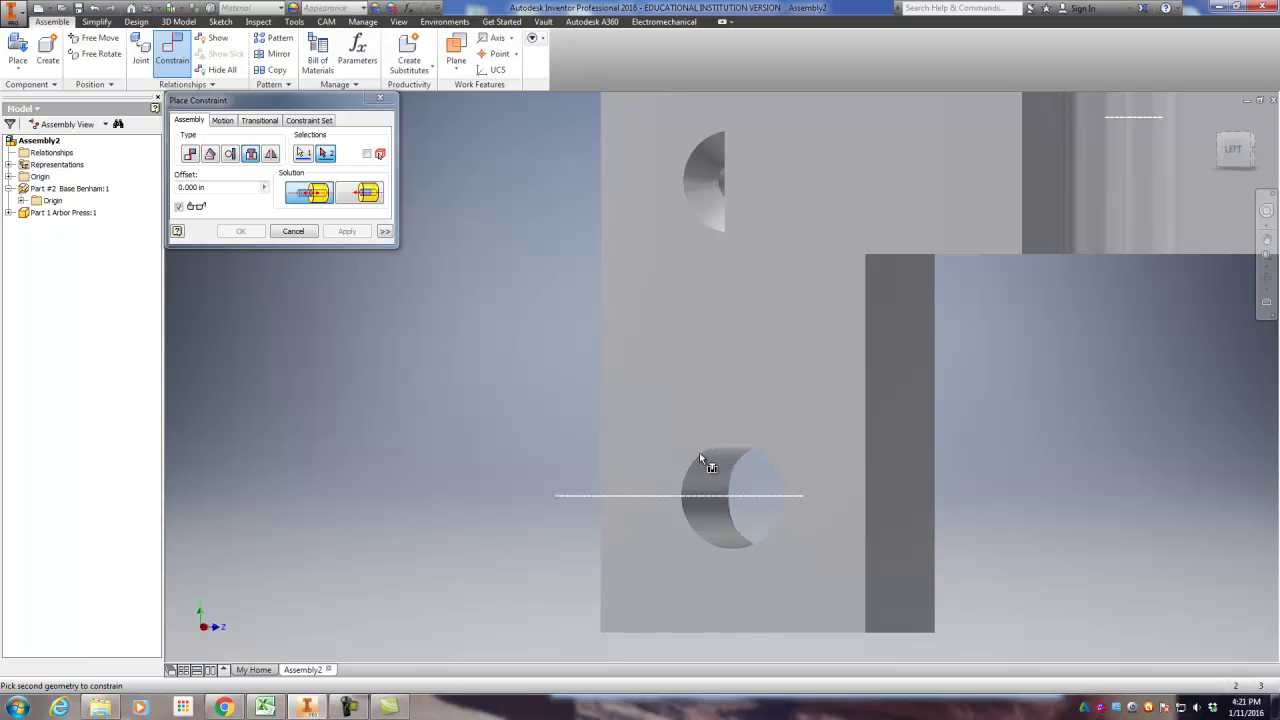
pyautogui.click(694, 458)
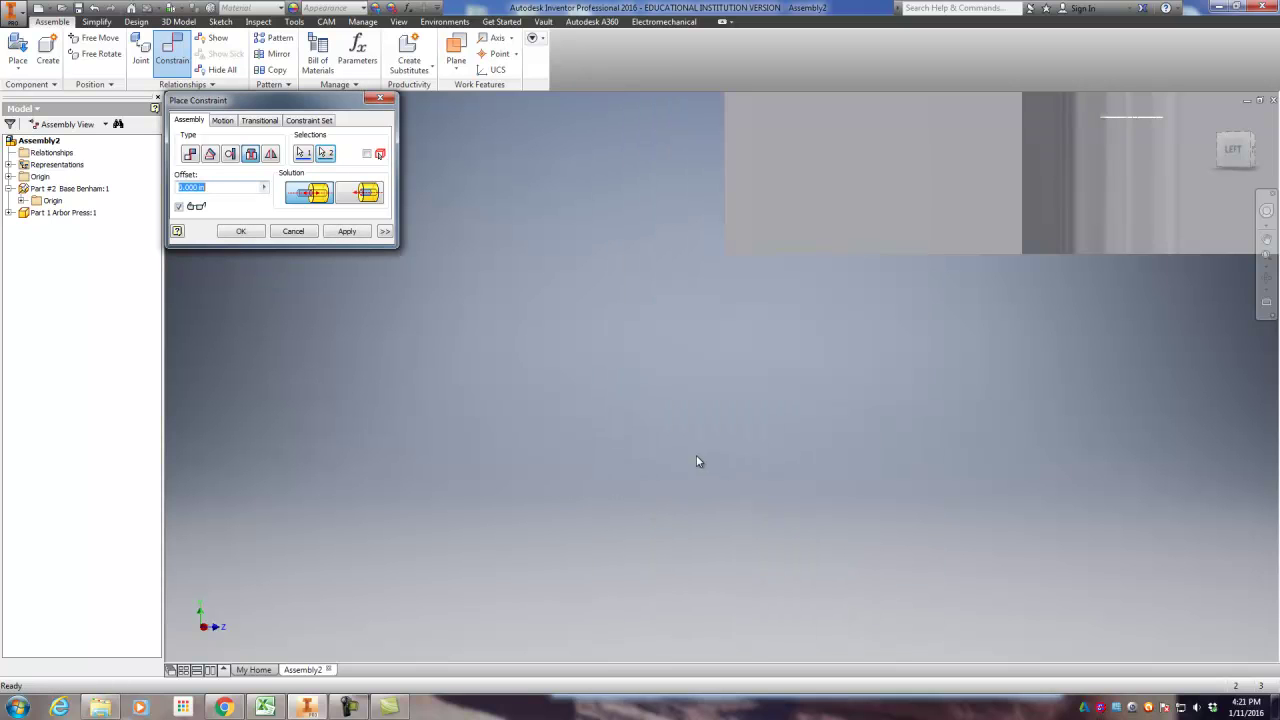
pyautogui.scroll(-5, 720, 443)
pyautogui.click(1215, 116)
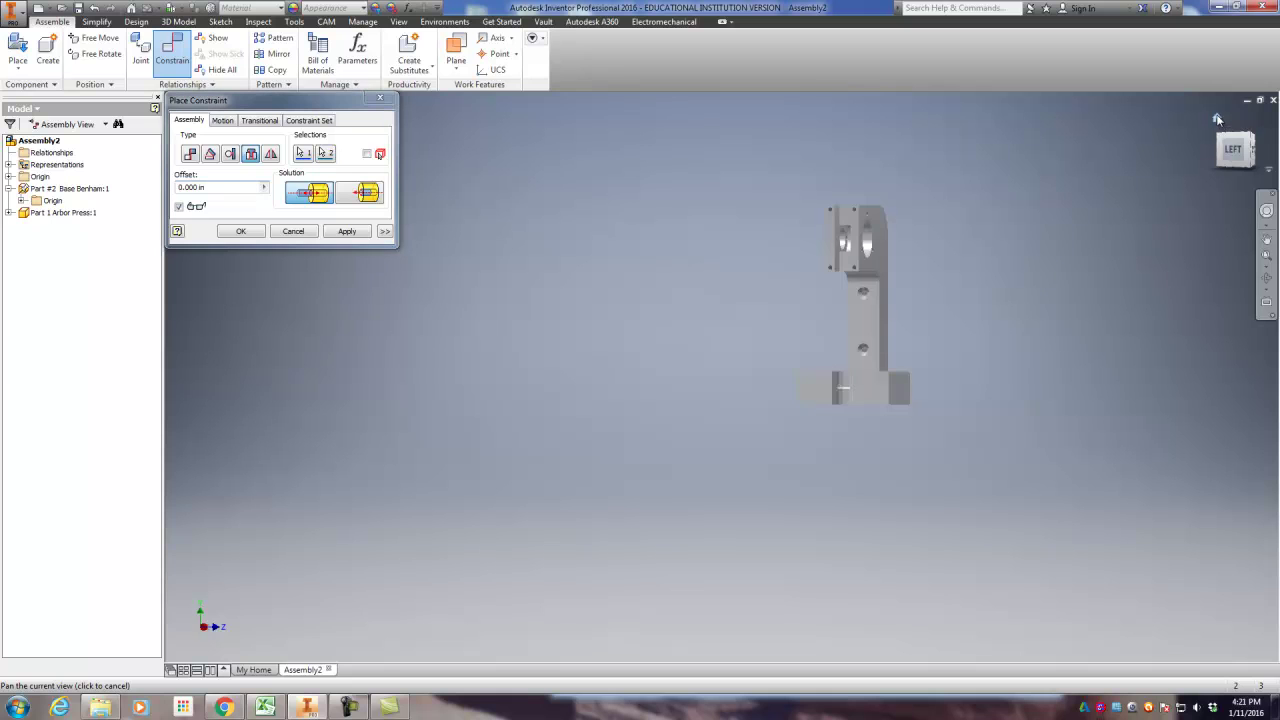
pyautogui.scroll(5, 774, 590)
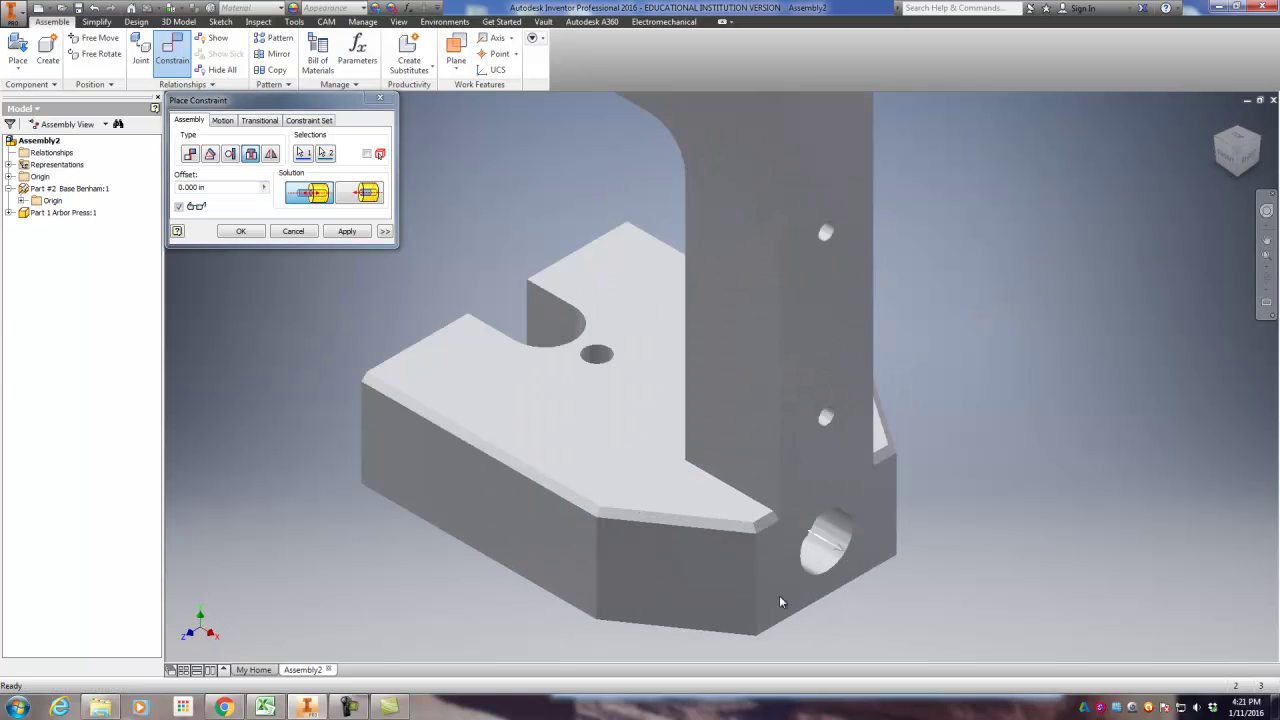
pyautogui.moveTo(748, 513); pyautogui.dragTo(732, 468, button='middle')
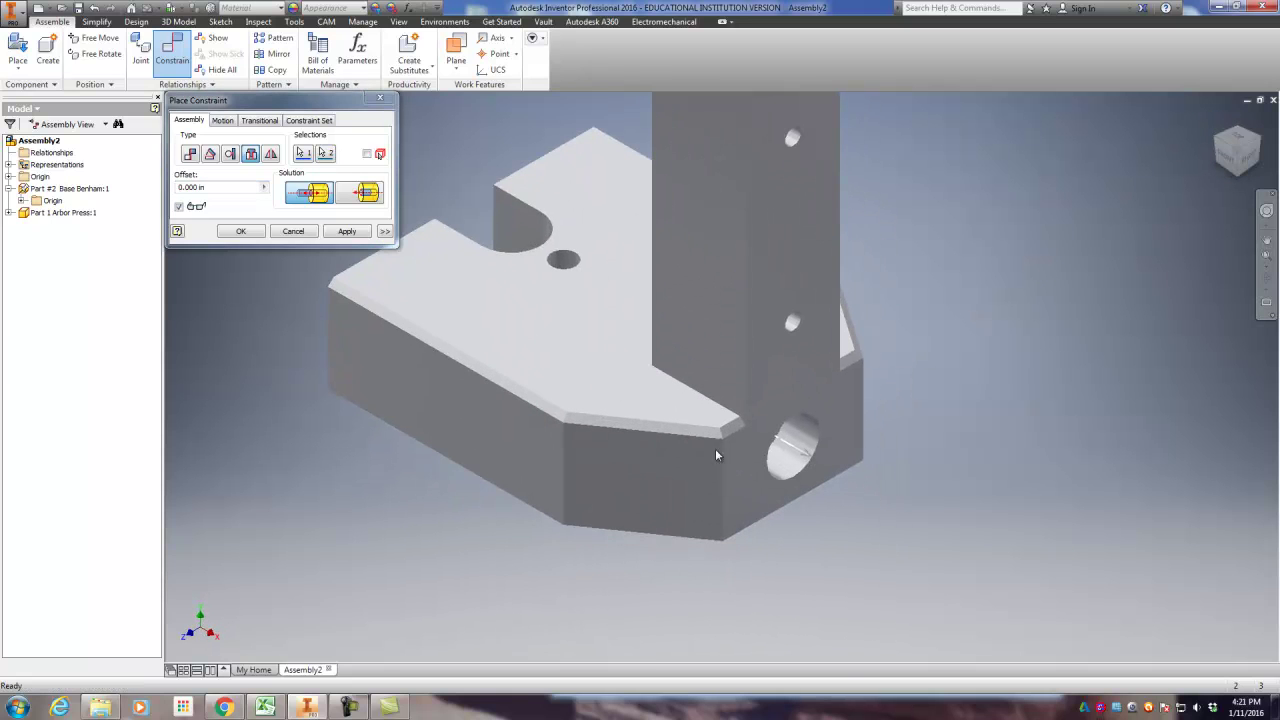
pyautogui.scroll(-3, 726, 428)
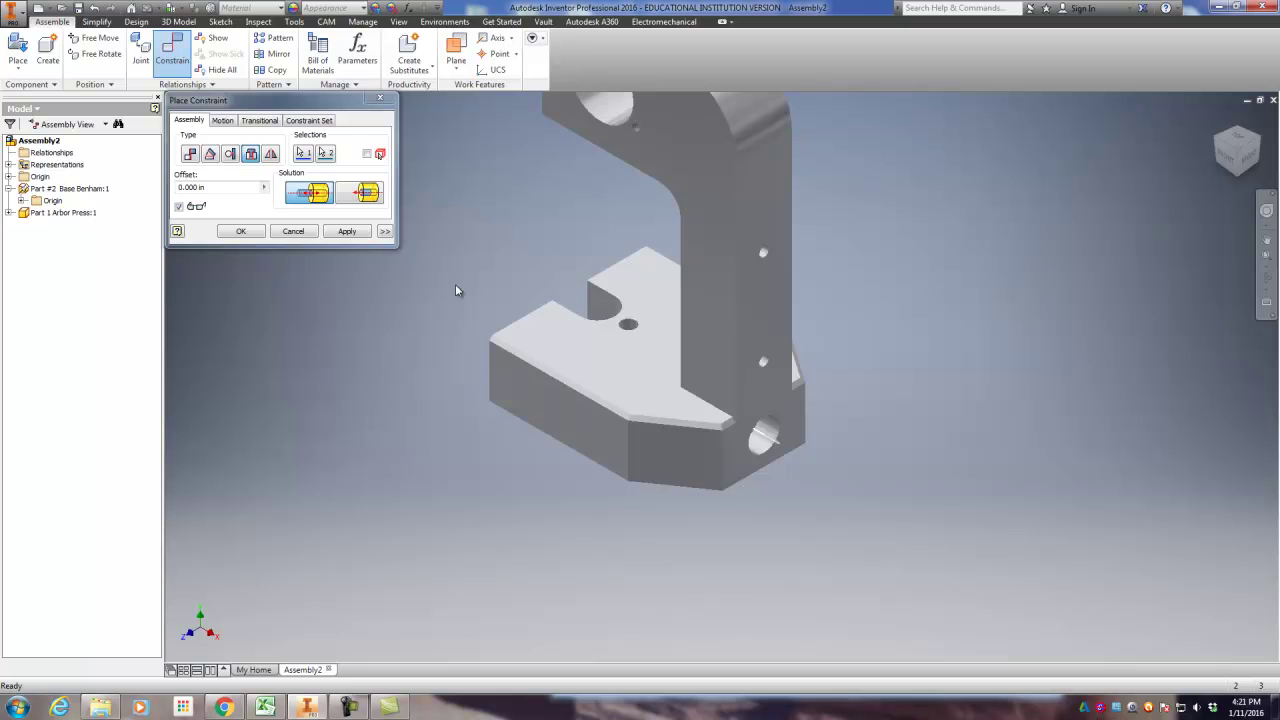
pyautogui.click(347, 232)
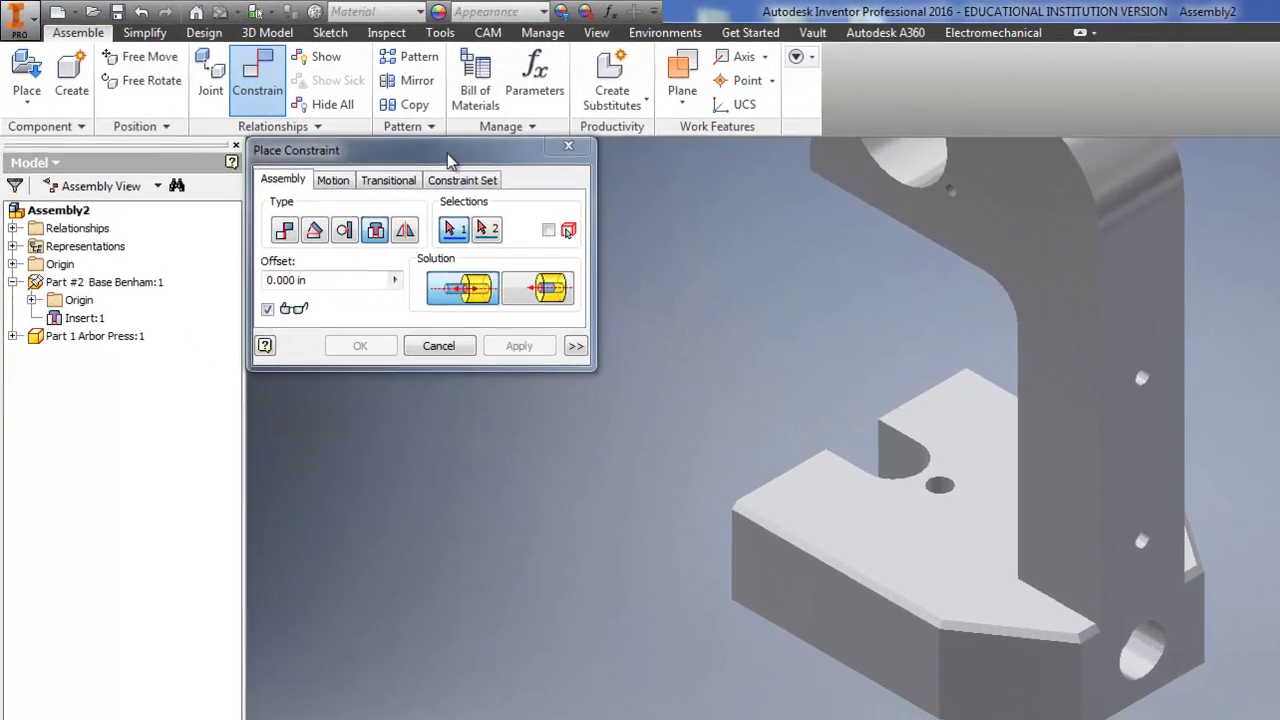
# Close the Place Constraint dialog and return to the home view.
pyautogui.moveTo(449, 160); pyautogui.dragTo(409, 255)
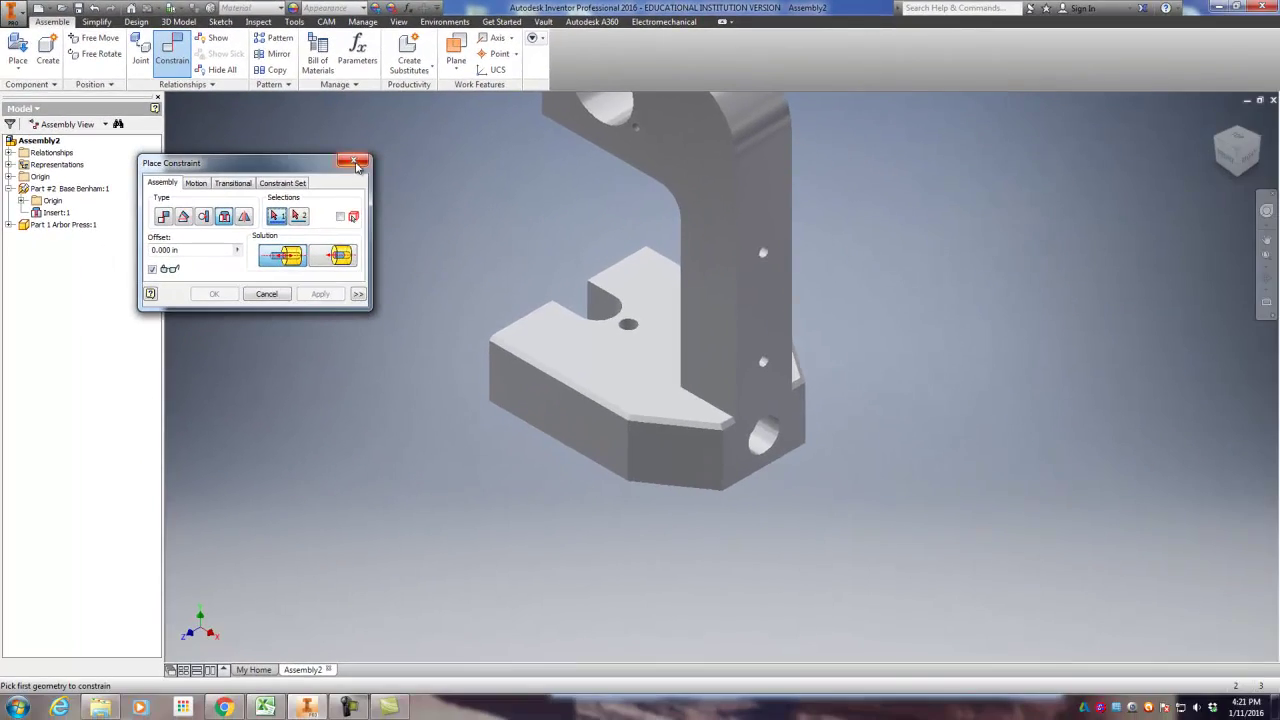
pyautogui.click(505, 229)
pyautogui.keyDown('shift'); pyautogui.moveTo(470, 300); pyautogui.dragTo(558, 350, button='middle'); pyautogui.keyUp('shift')
pyautogui.press('F6')
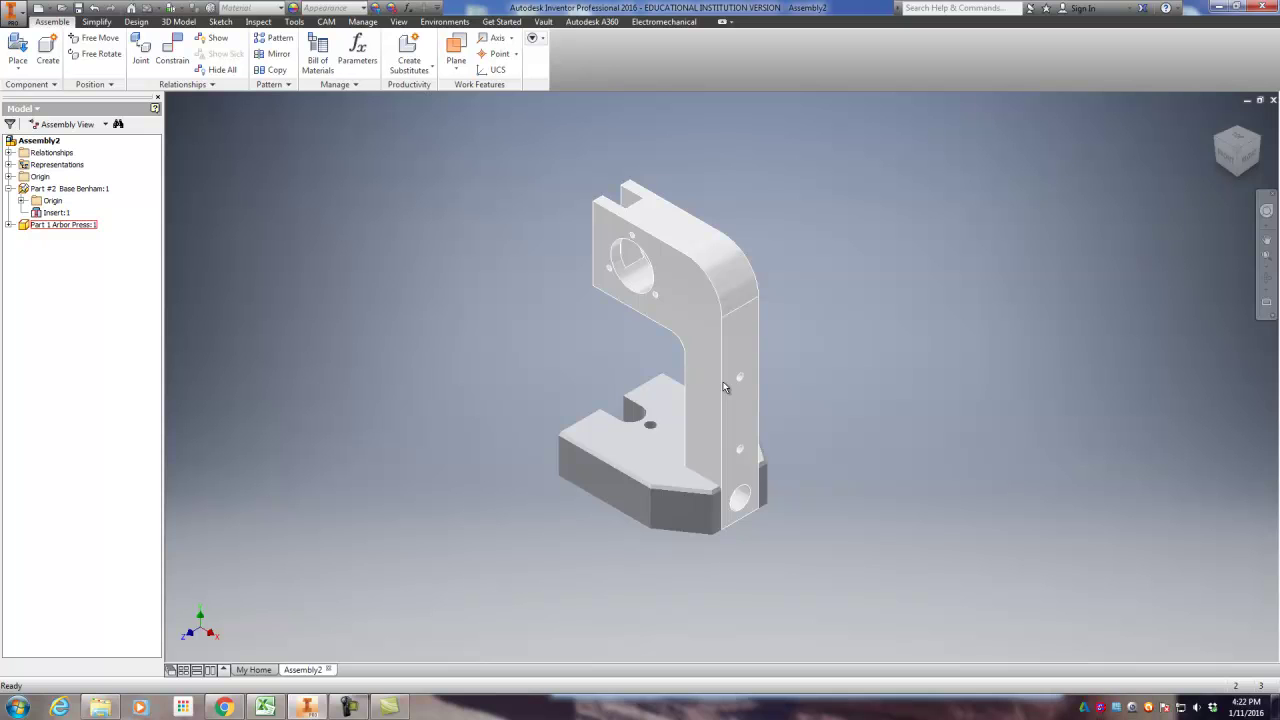
# Free-move the column about its Insert:1 pivot to stand behind the base.
pyautogui.moveTo(723, 383); pyautogui.dragTo(788, 337)
pyautogui.scroll(3, 754, 423)
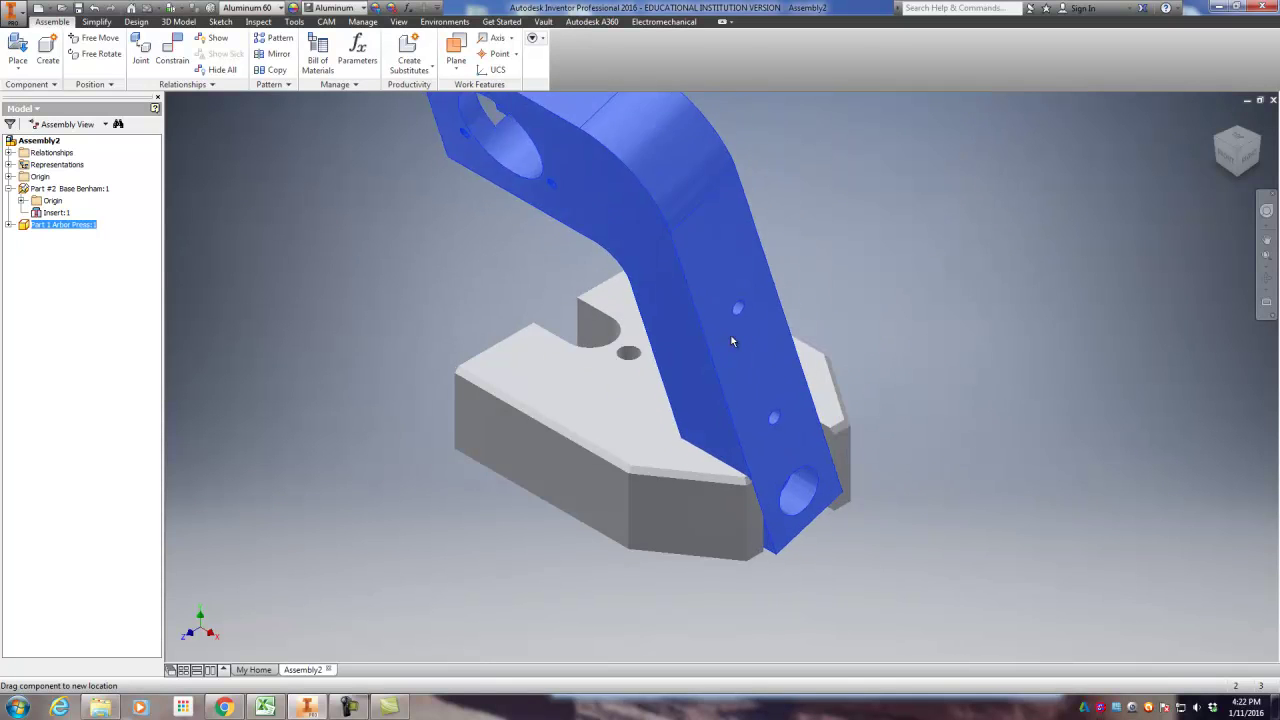
pyautogui.moveTo(740, 332); pyautogui.dragTo(731, 396)
pyautogui.scroll(-2, 731, 396)
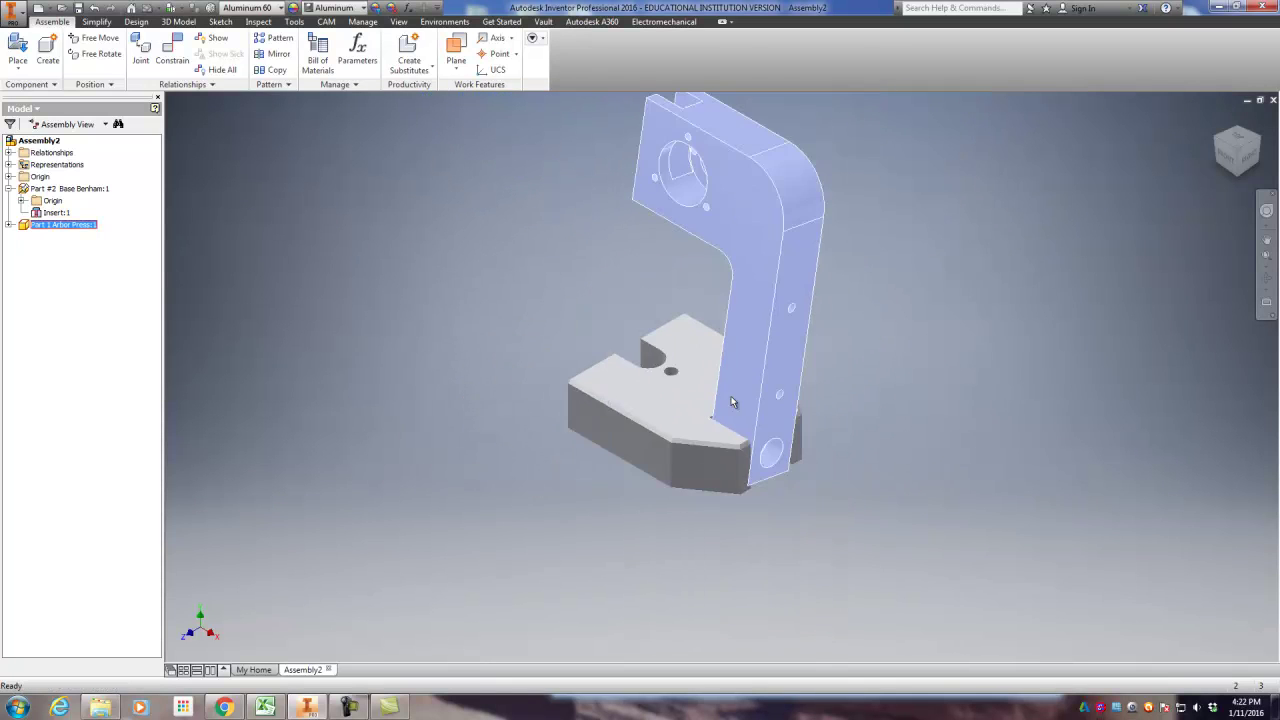
pyautogui.click(416, 273)
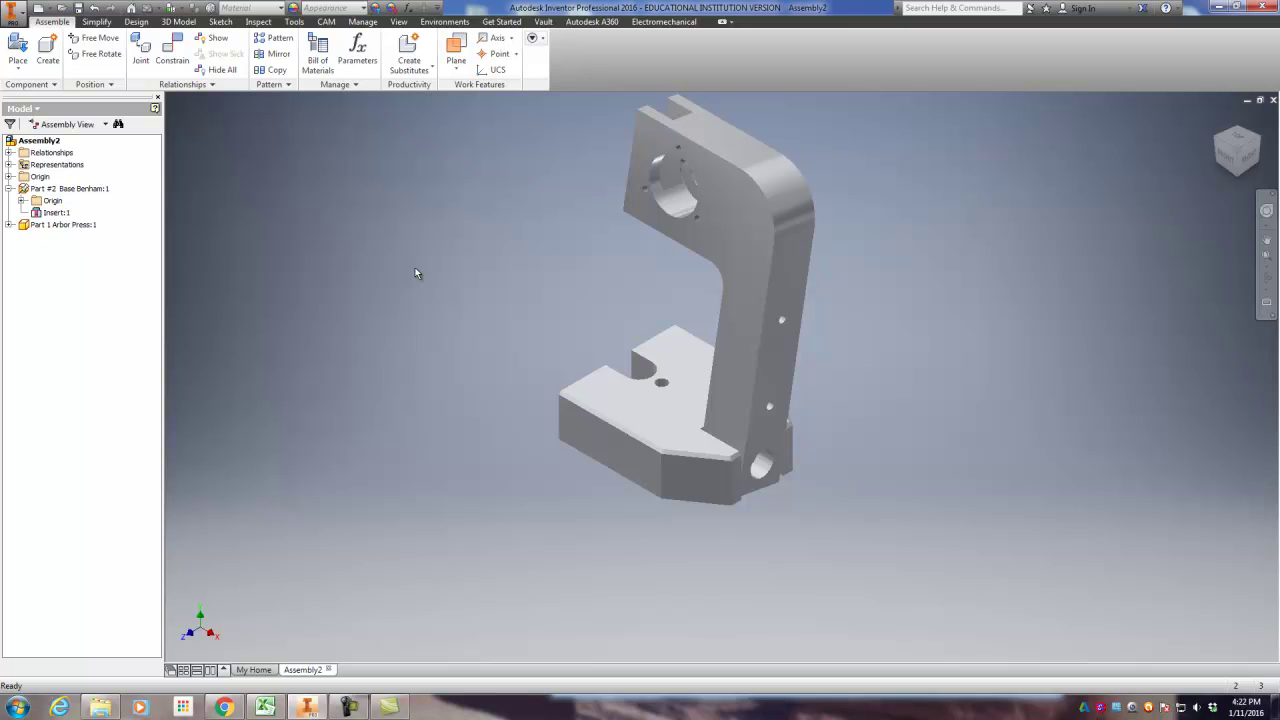
# Add a directed 0.00 deg Angle constraint between the column face and the base's front face.
pyautogui.click(180, 56)
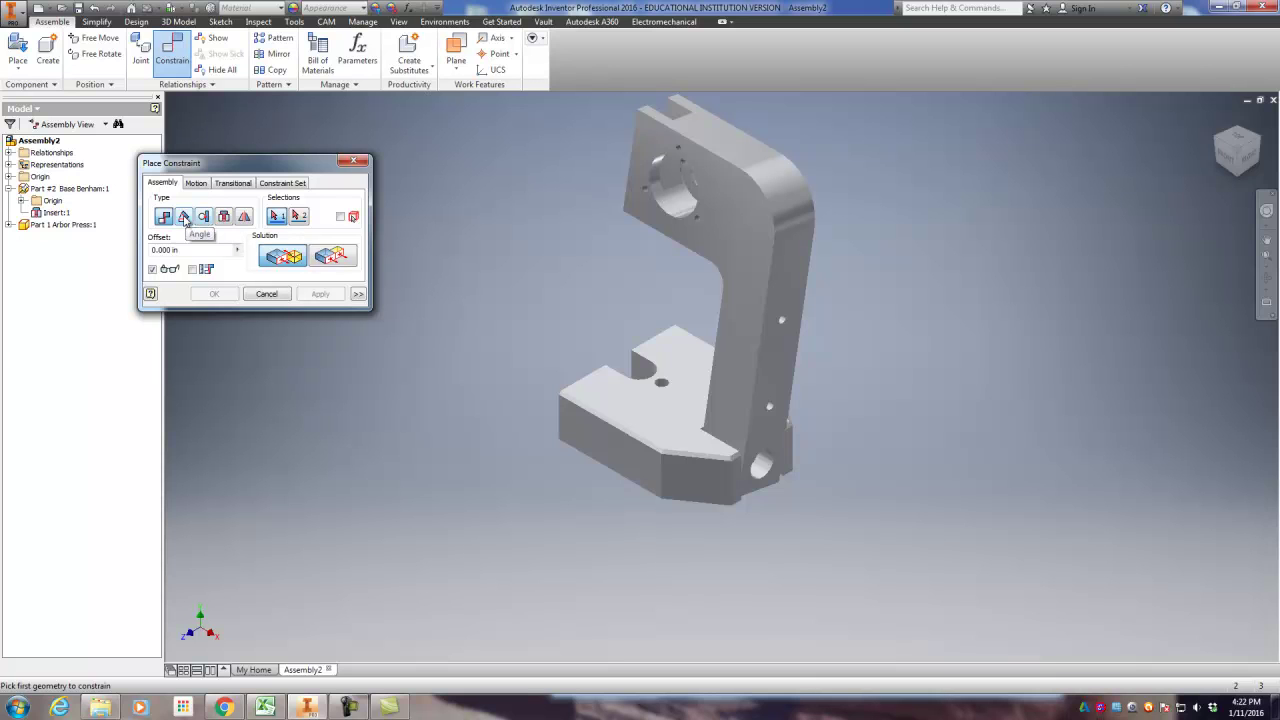
pyautogui.click(184, 217)
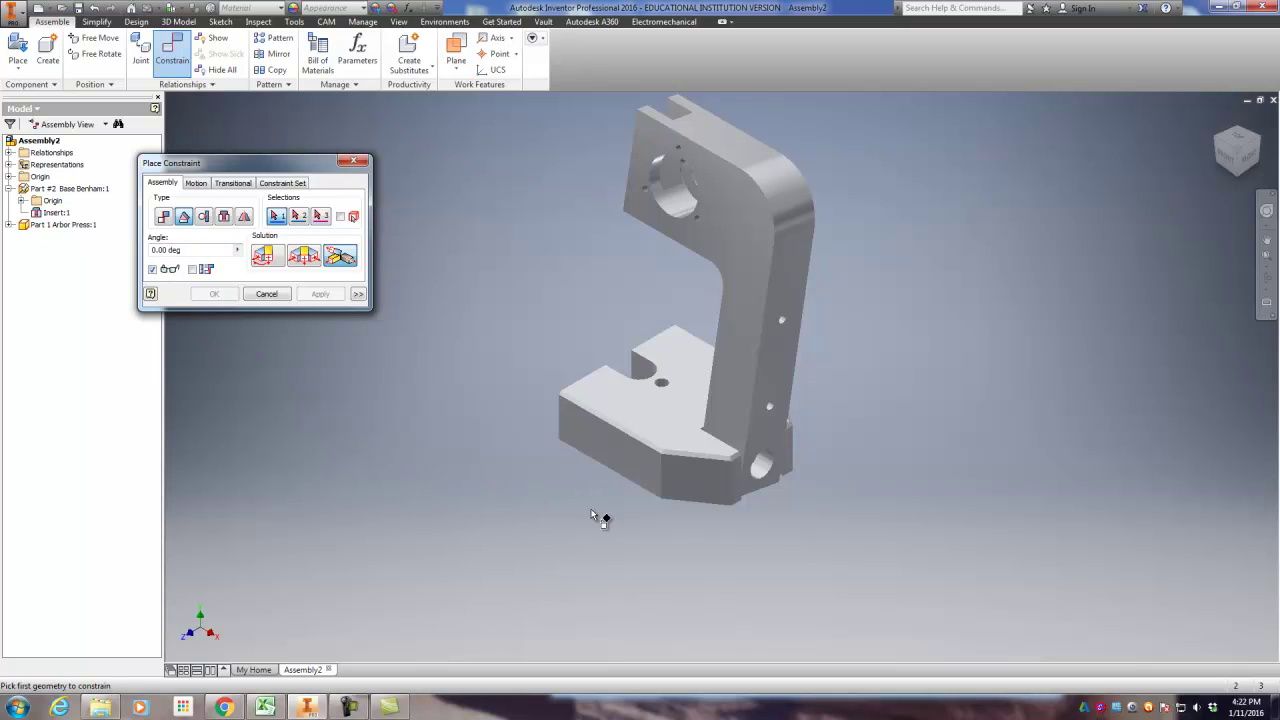
pyautogui.click(737, 353)
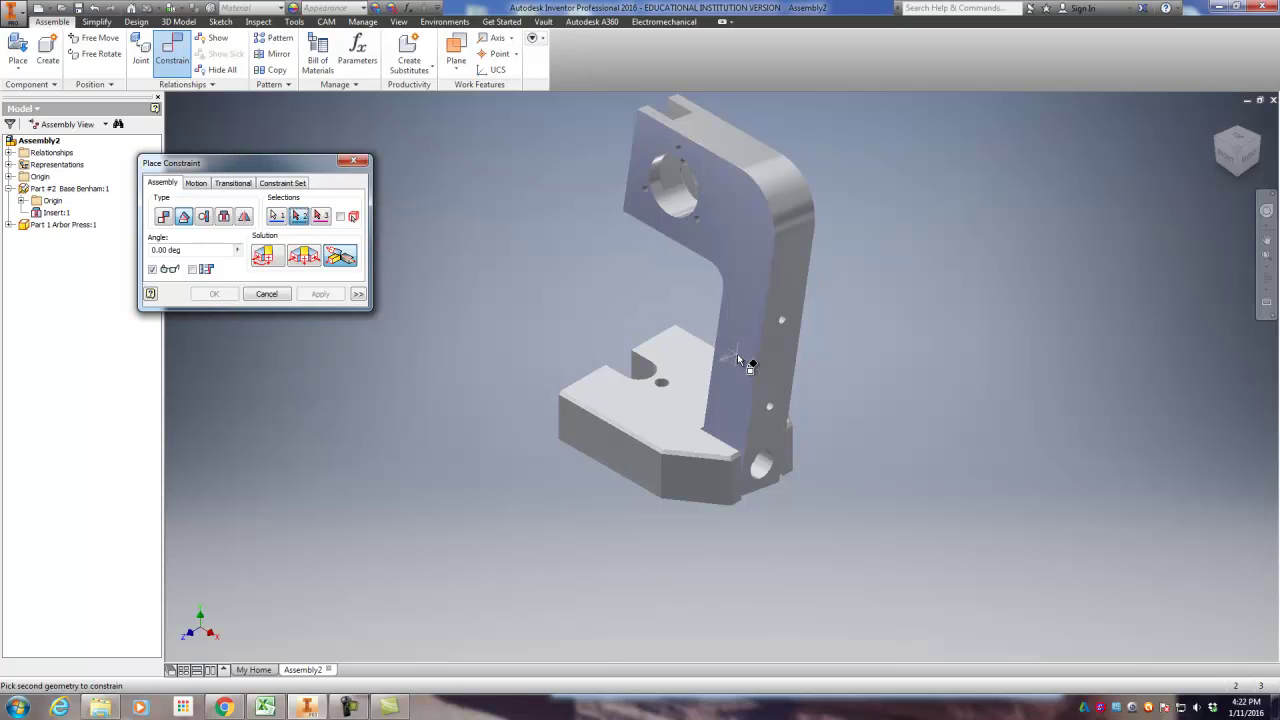
pyautogui.click(636, 467)
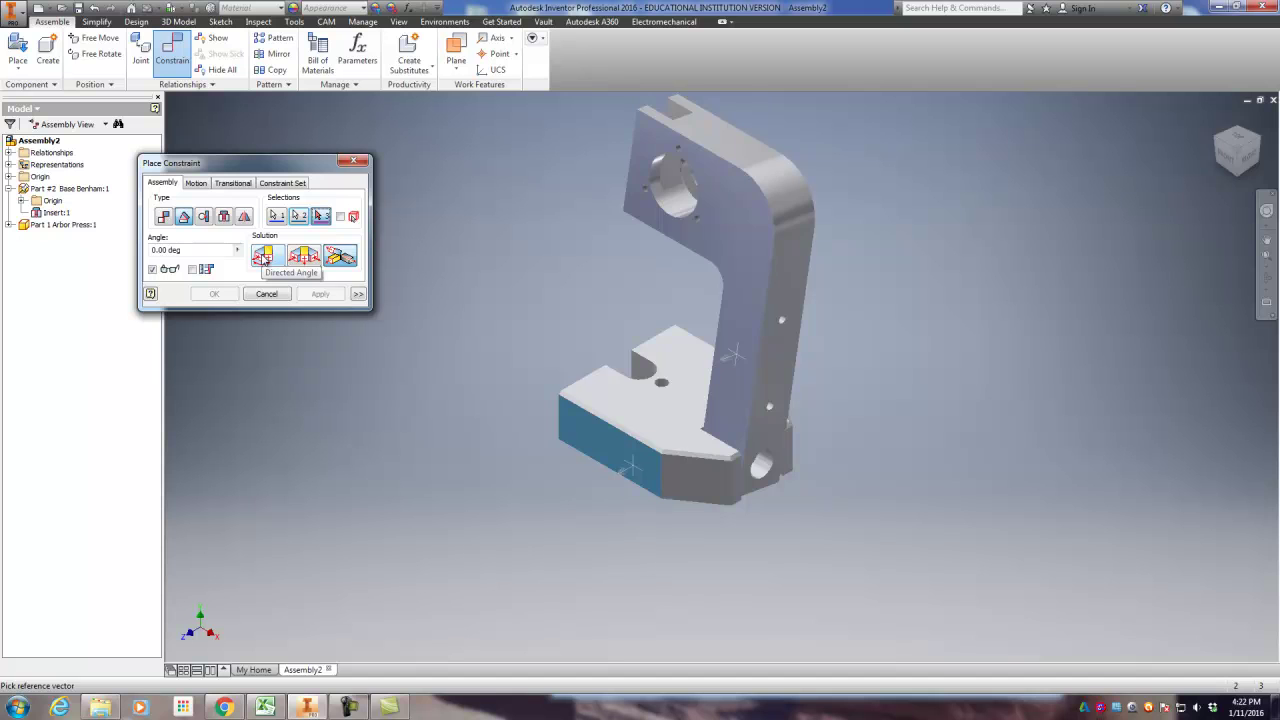
pyautogui.click(262, 257)
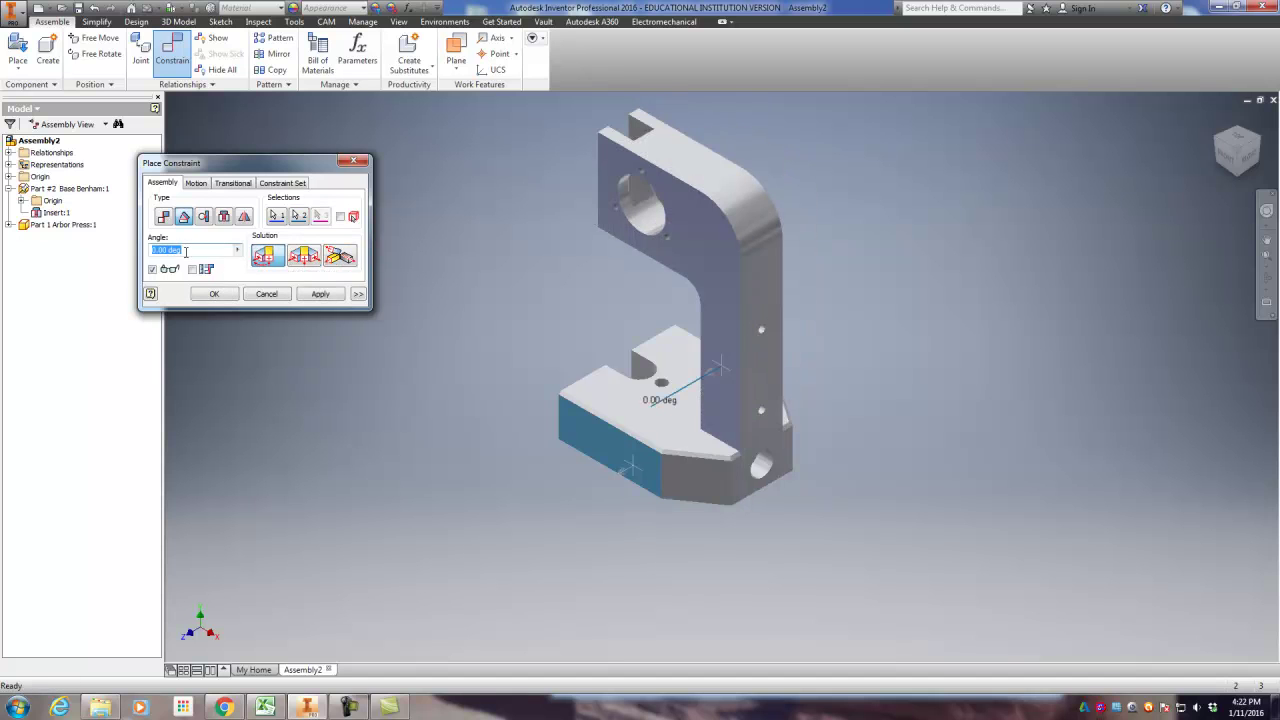
pyautogui.scroll(-3, 663, 429)
pyautogui.scroll(2, 715, 394)
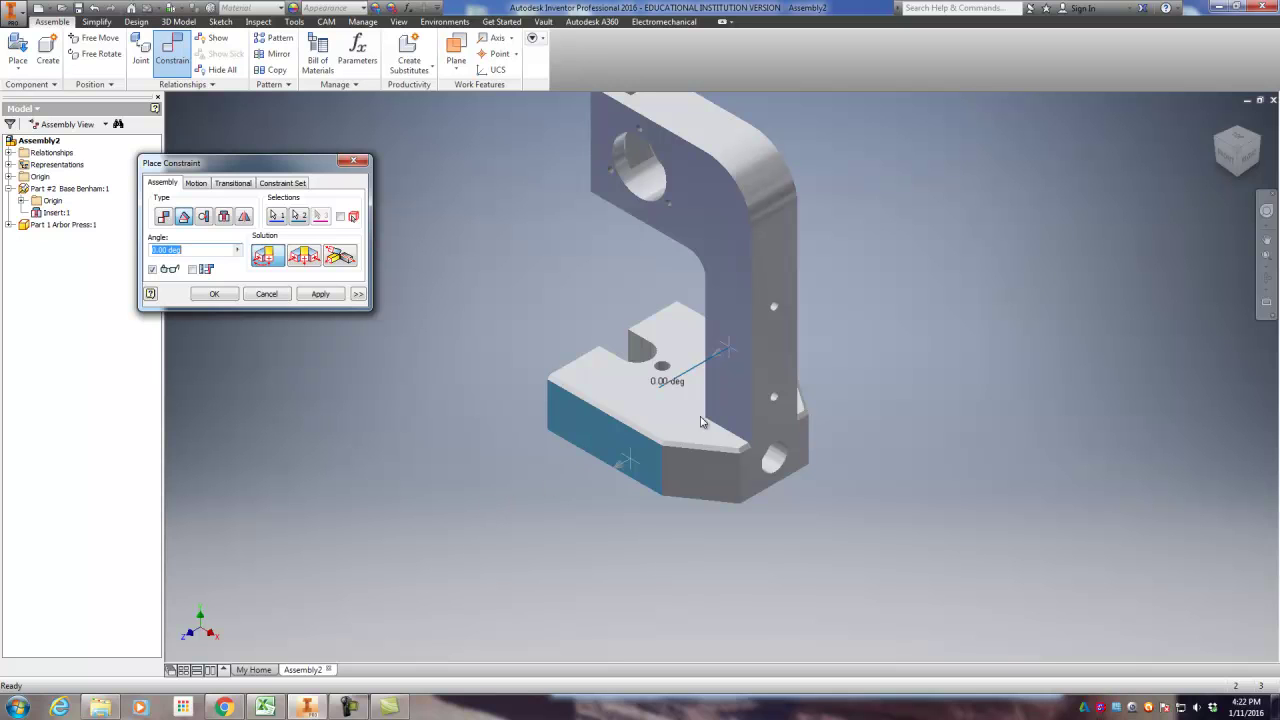
pyautogui.click(320, 294)
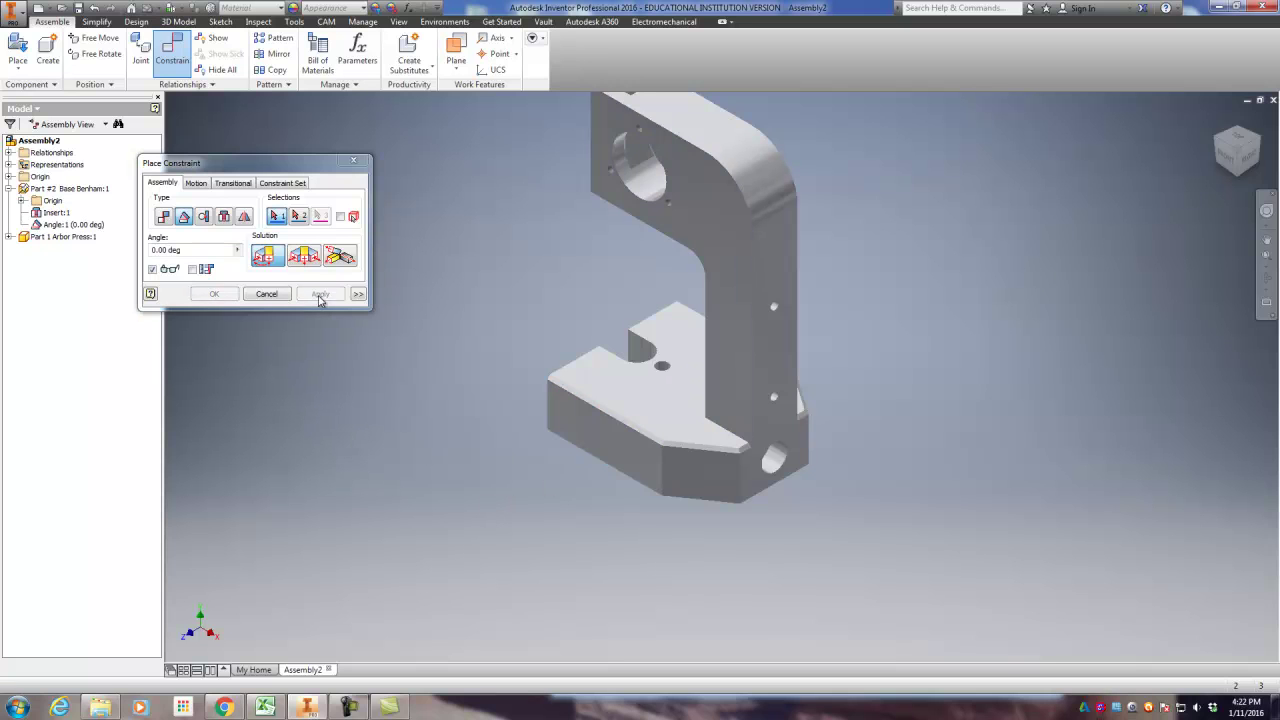
pyautogui.click(353, 161)
pyautogui.click(714, 222)
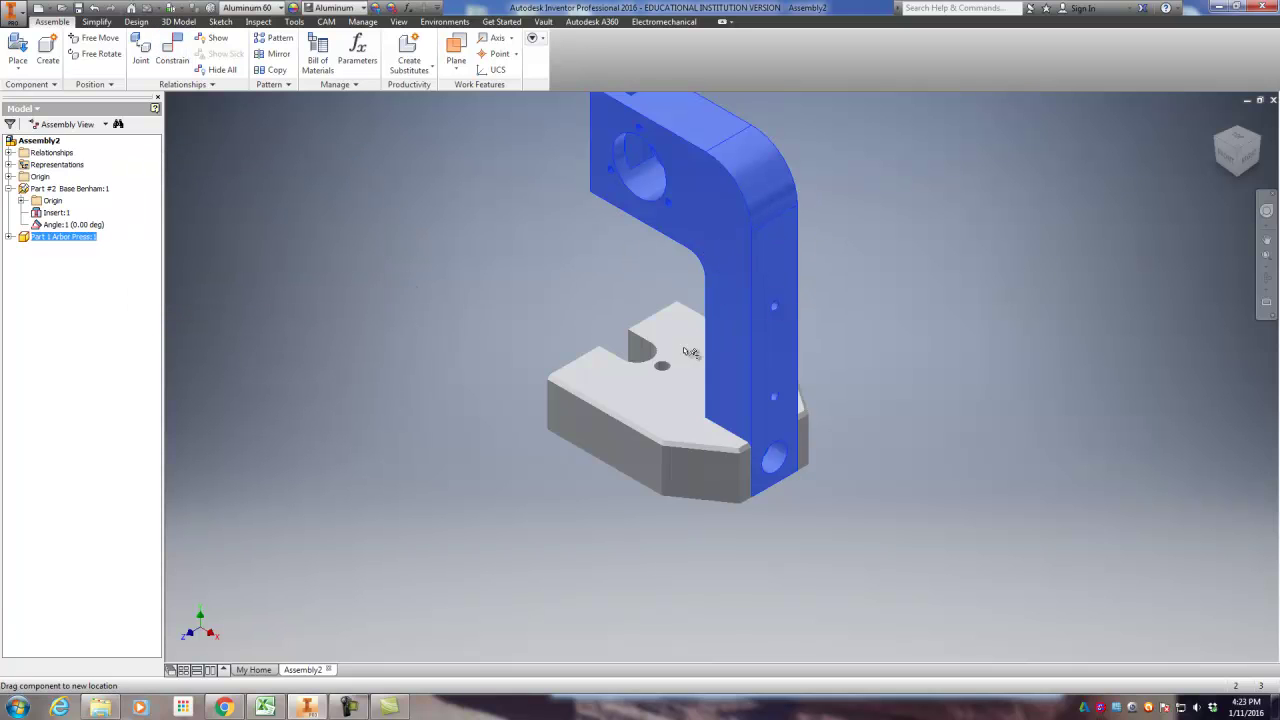
pyautogui.click(371, 363)
pyautogui.scroll(-3, 401, 393)
pyautogui.moveTo(401, 393); pyautogui.dragTo(446, 391, button='middle')
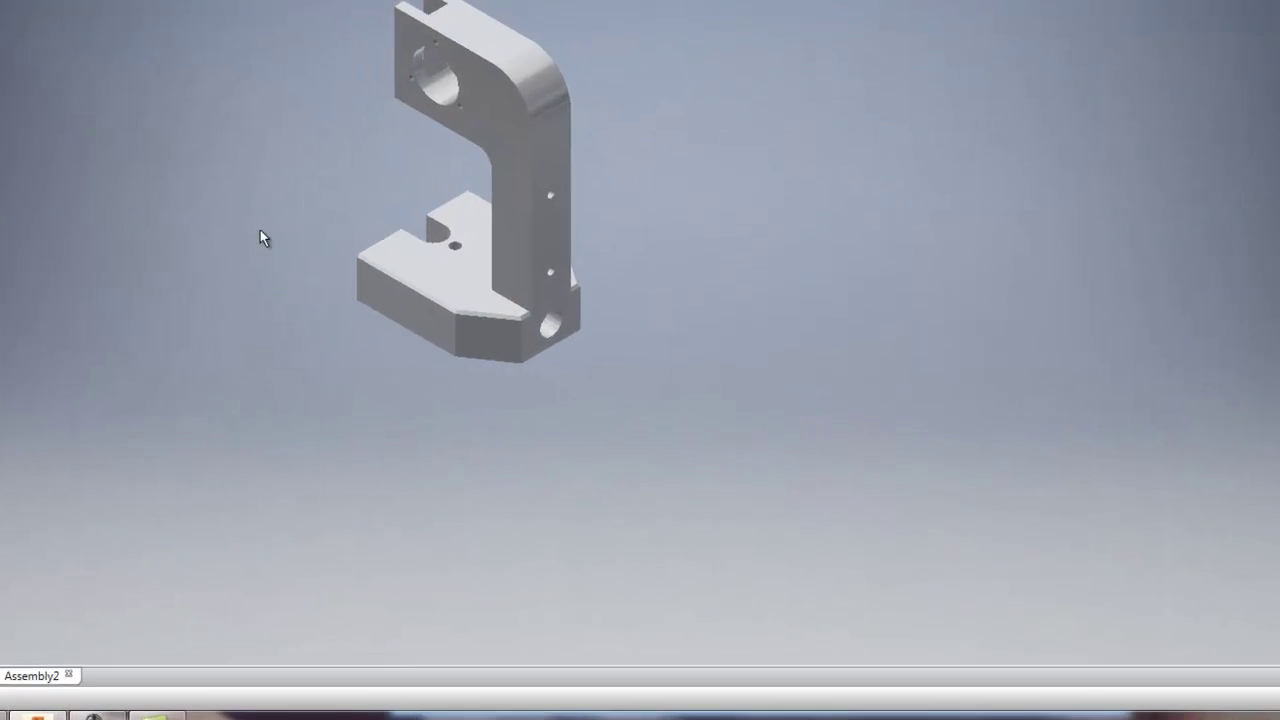
pyautogui.scroll(4, 470, 326)
pyautogui.moveTo(228, 213); pyautogui.dragTo(65, 294, button='middle')
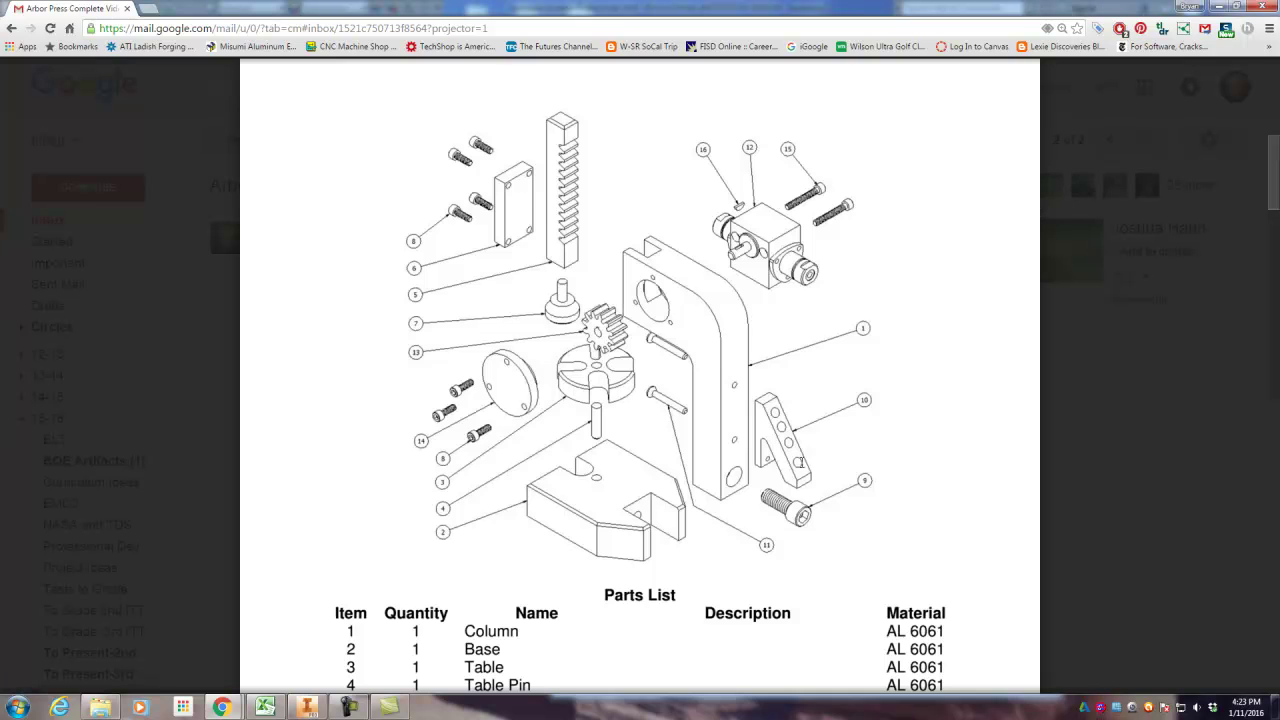
pyautogui.scroll(2, 632, 489)
pyautogui.scroll(-5, 632, 489)
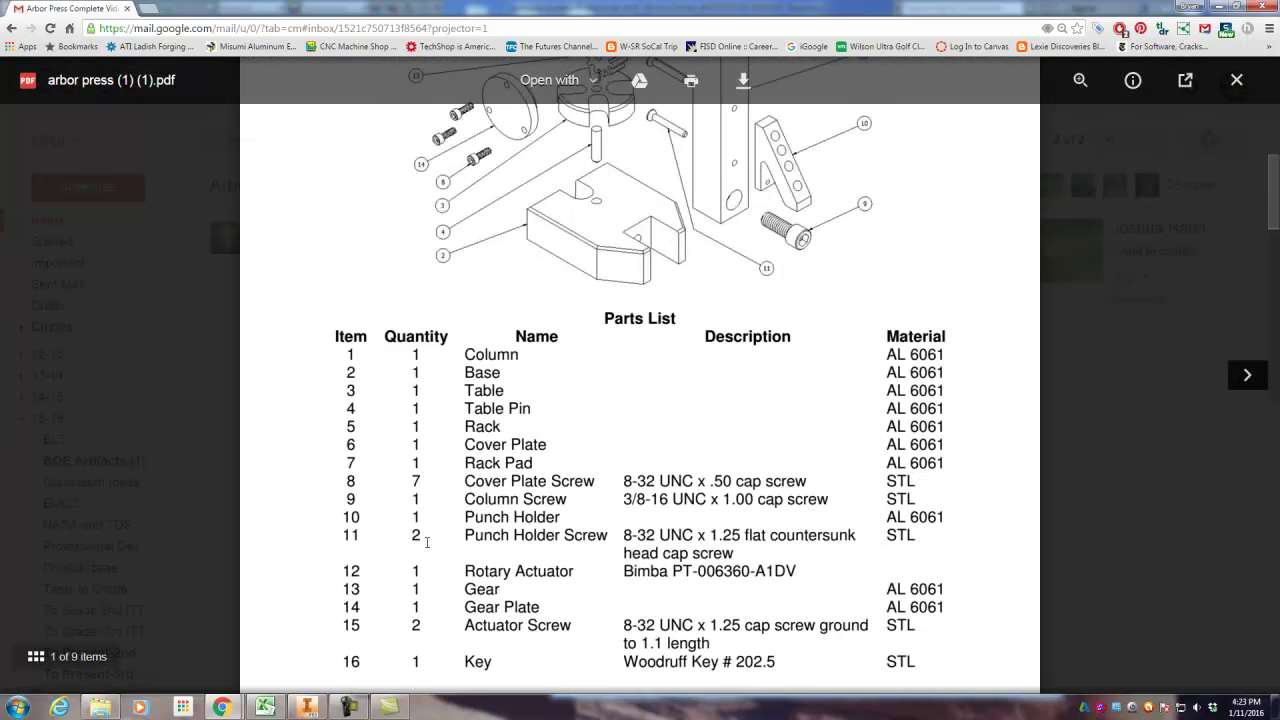
pyautogui.scroll(3, 511, 519)
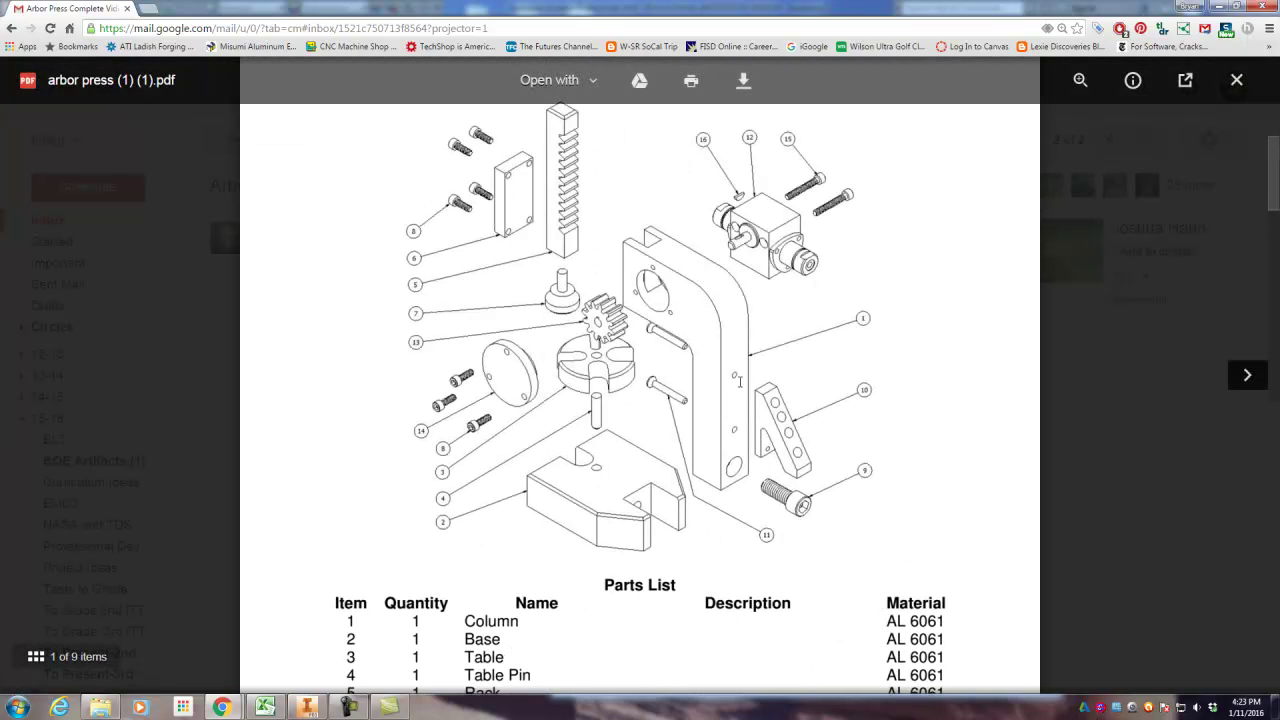
pyautogui.scroll(1, 732, 405)
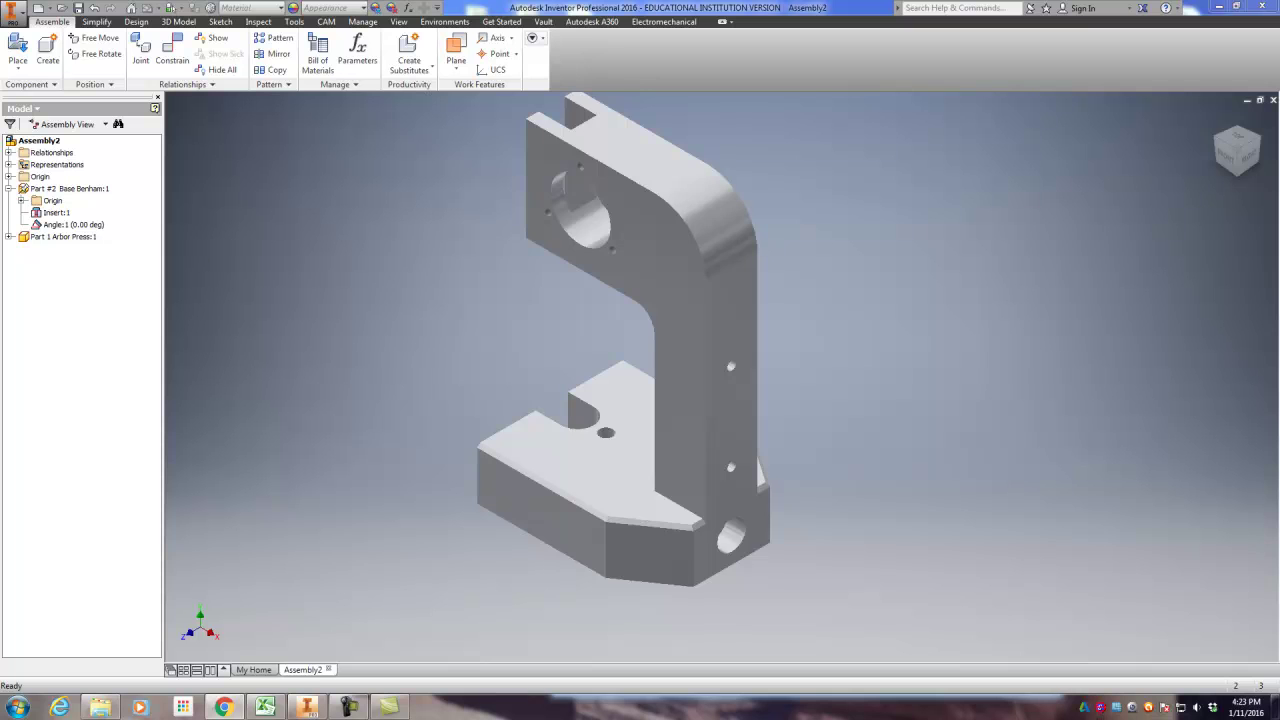
# Insert one copy of Part 10 Punch Holder Benham beside the column.
pyautogui.click(18, 50)
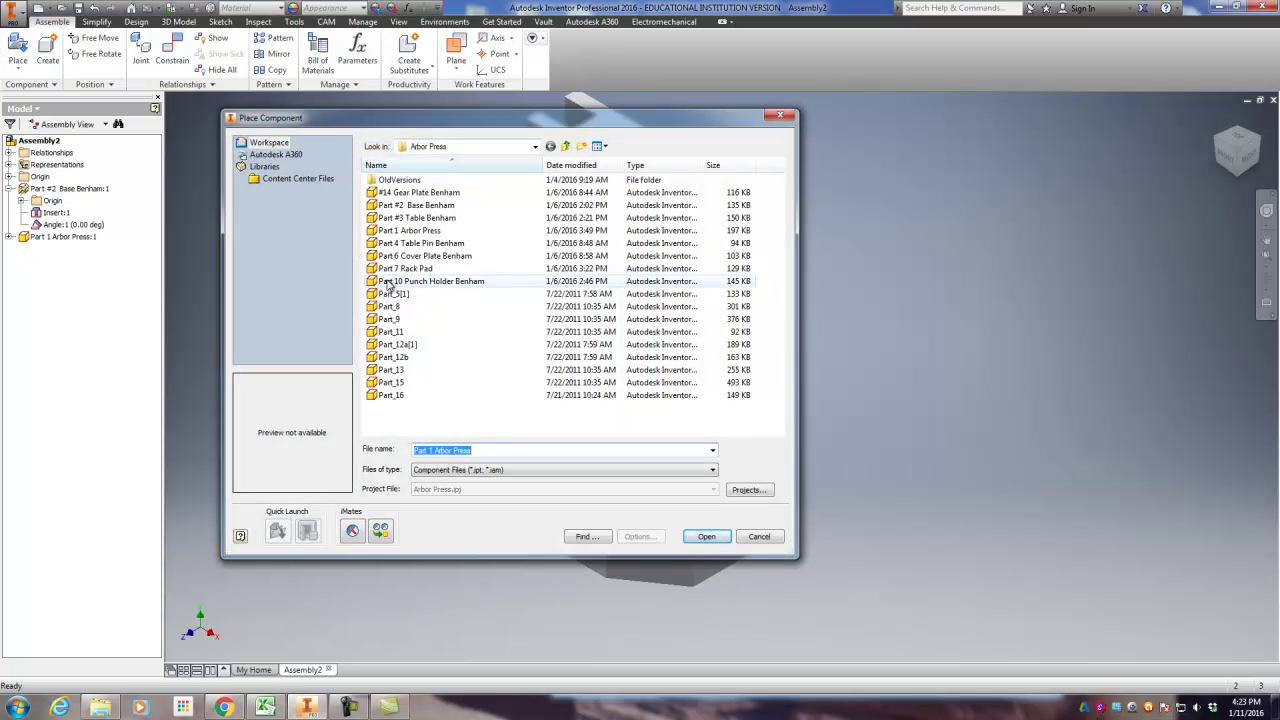
pyautogui.click(389, 284)
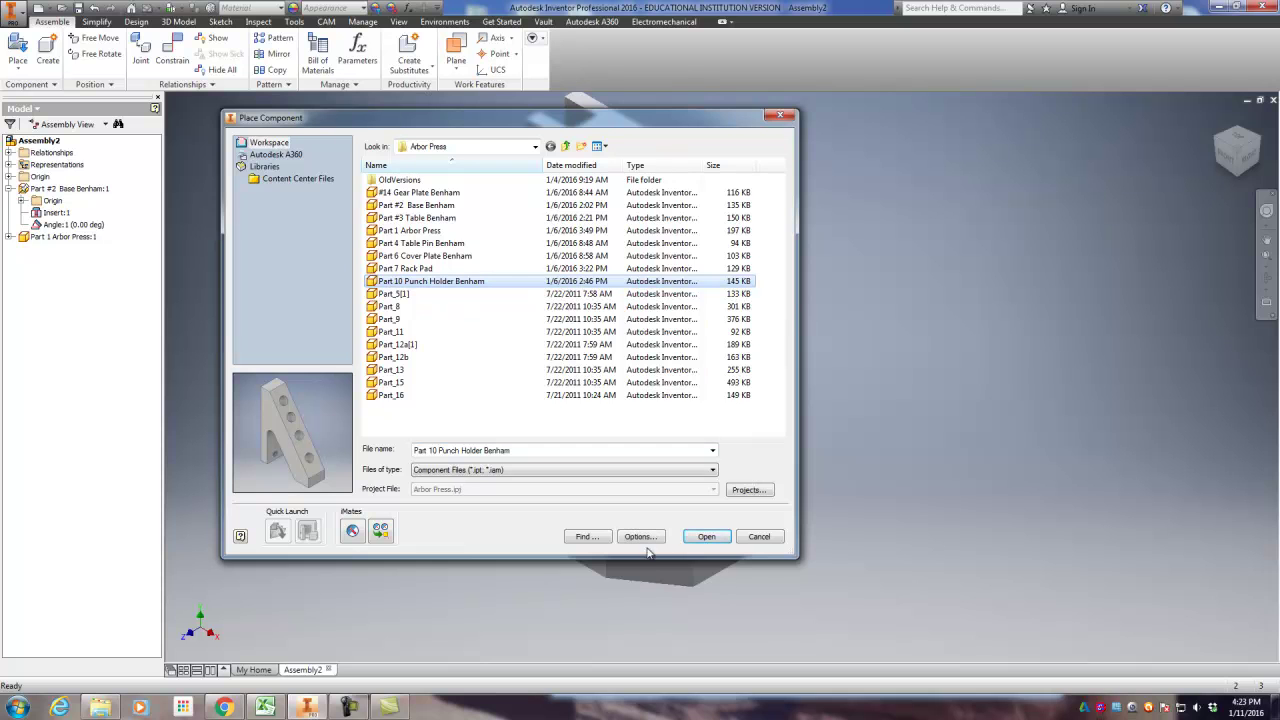
pyautogui.click(706, 537)
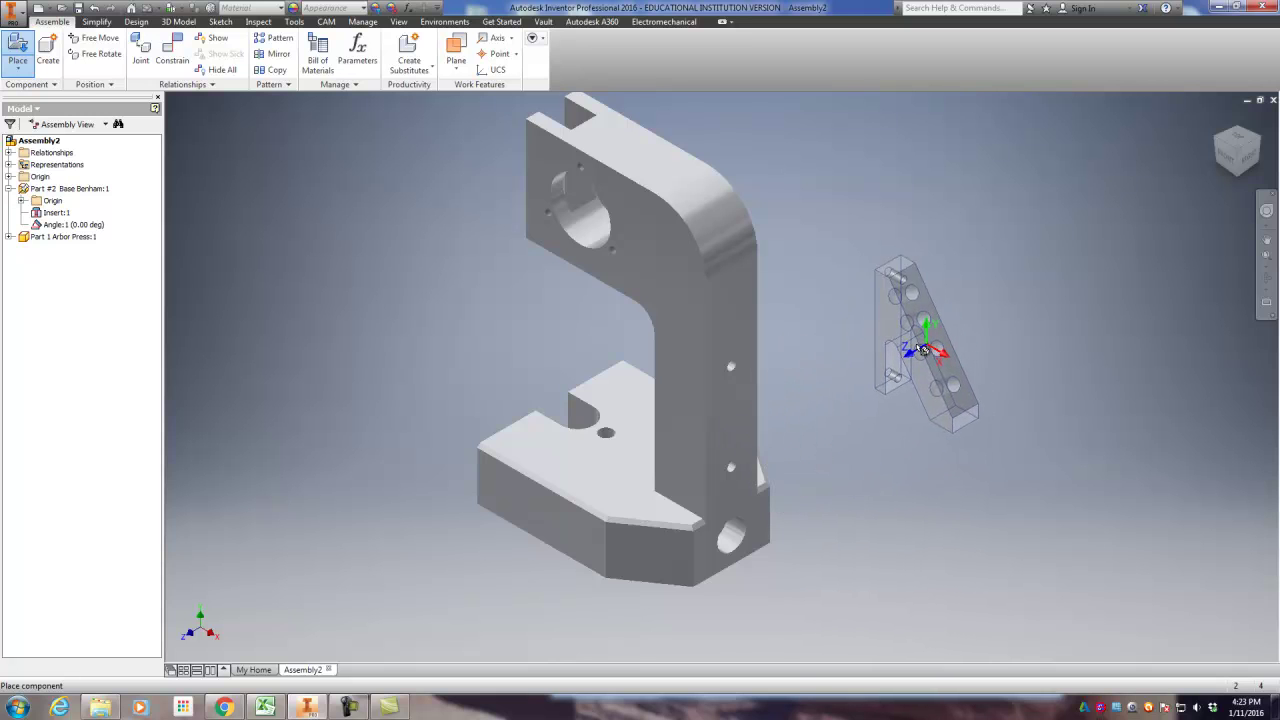
pyautogui.click(944, 351)
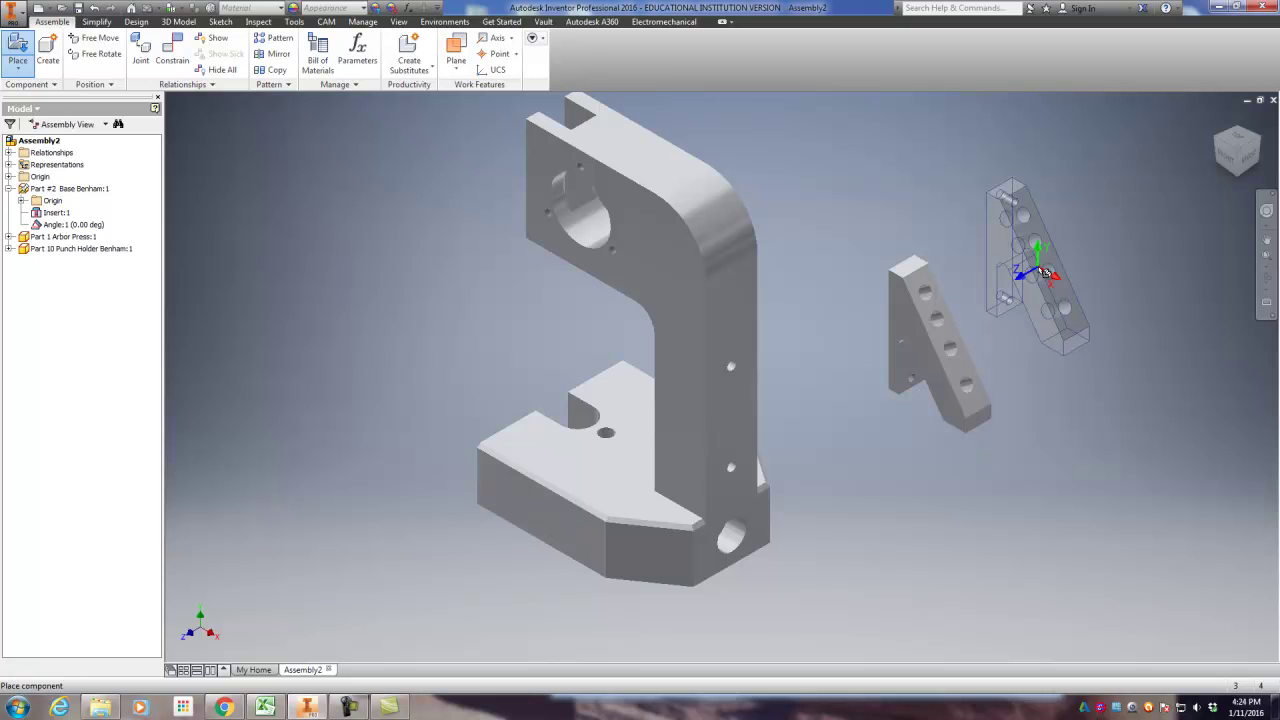
pyautogui.press('Escape')
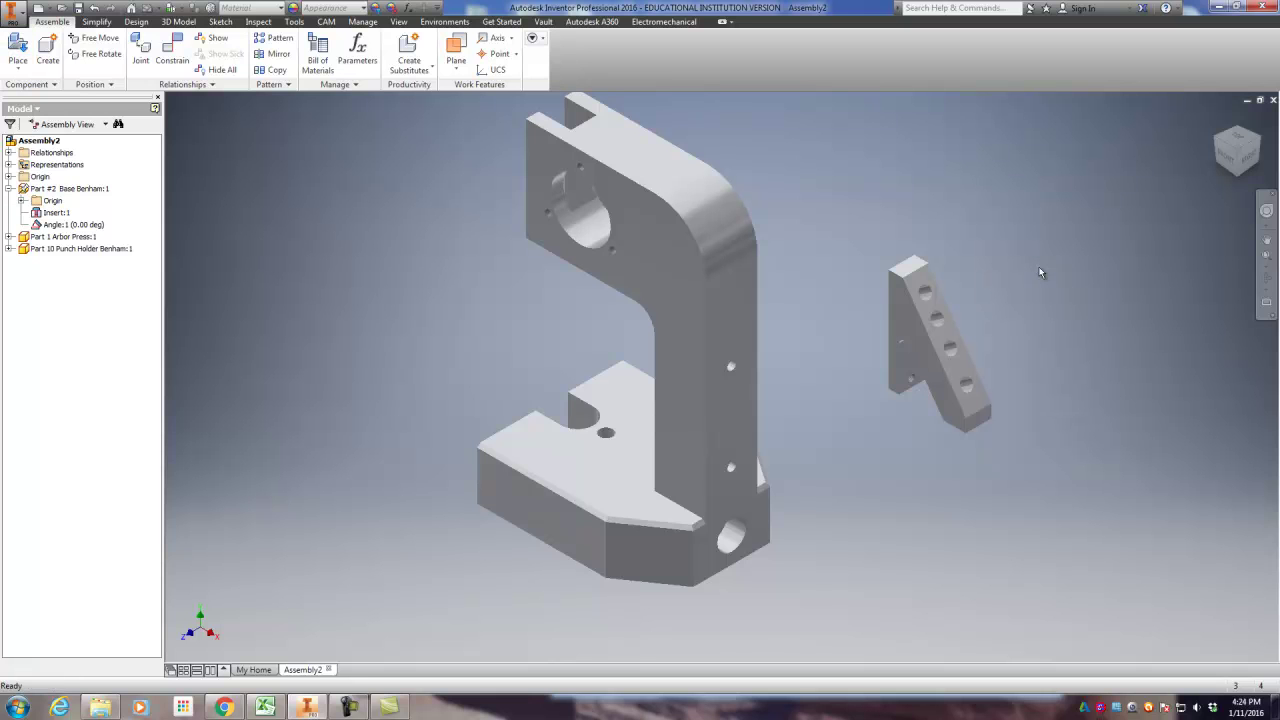
pyautogui.scroll(1, 950, 400)
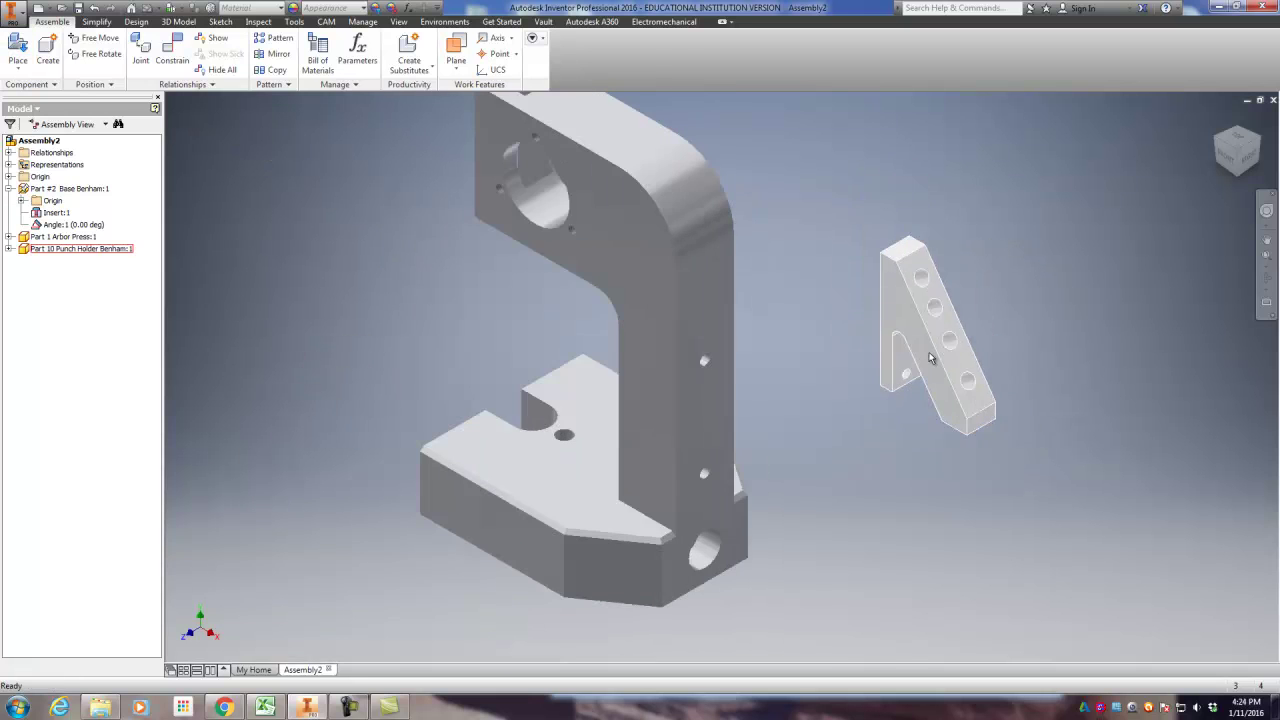
pyautogui.scroll(3, 908, 382)
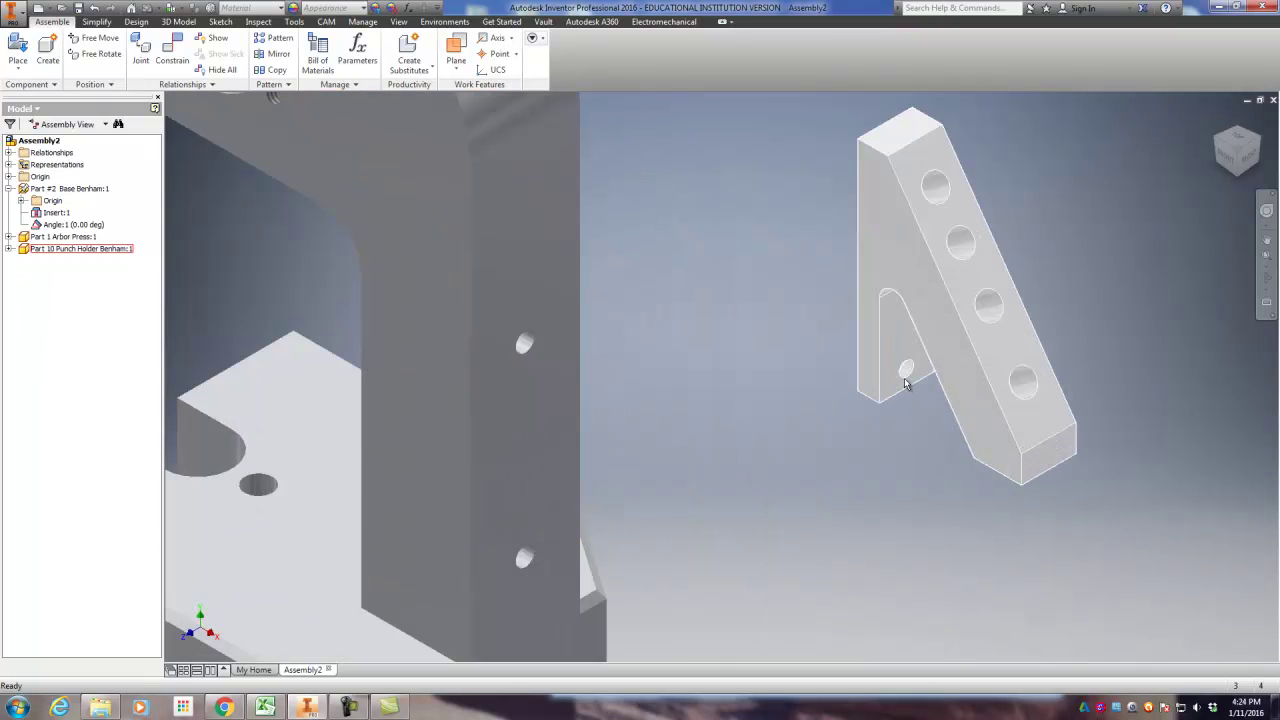
pyautogui.scroll(-3, 684, 453)
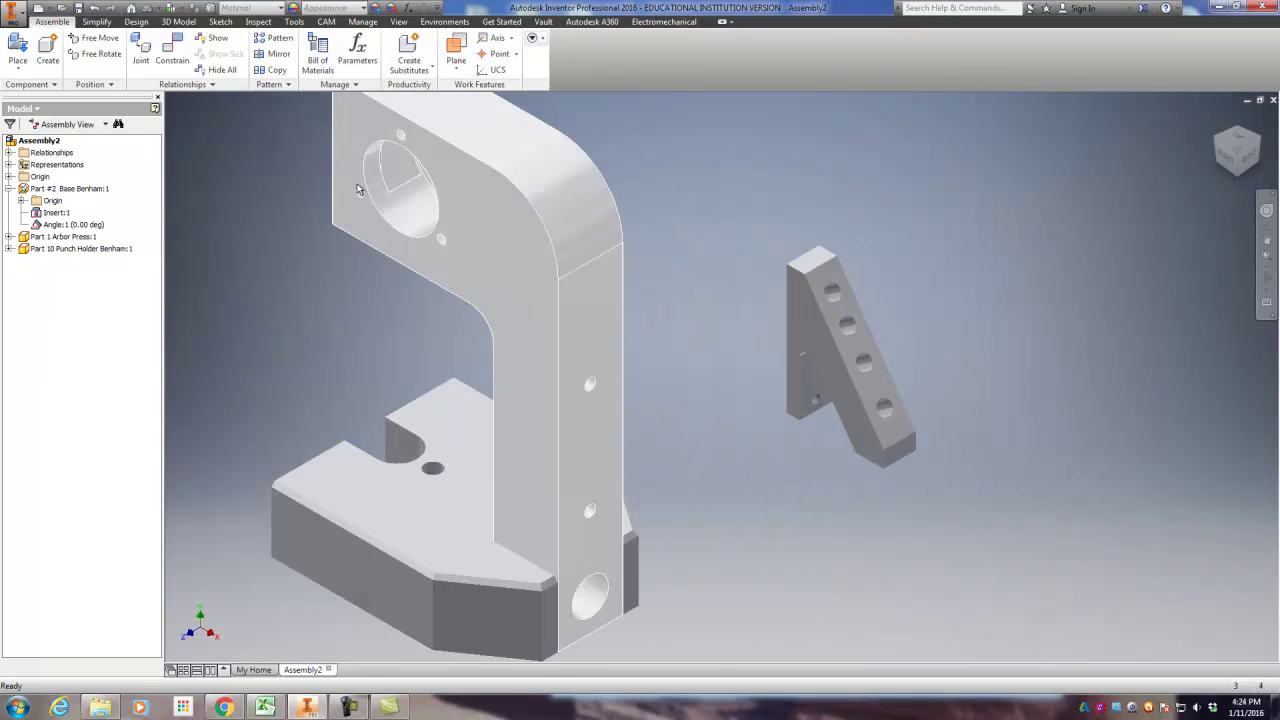
# Start an Insert constraint and pick the column hole edge as the first geometry.
pyautogui.click(171, 60)
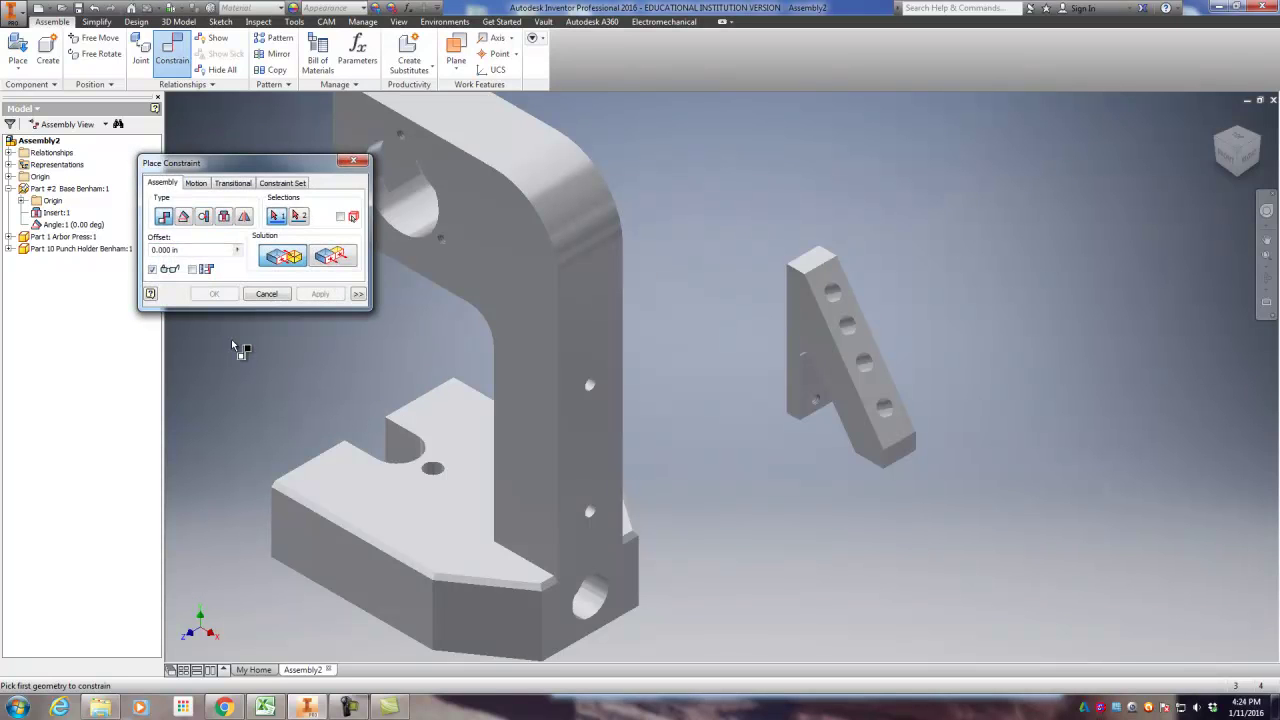
pyautogui.click(226, 222)
pyautogui.scroll(5, 651, 400)
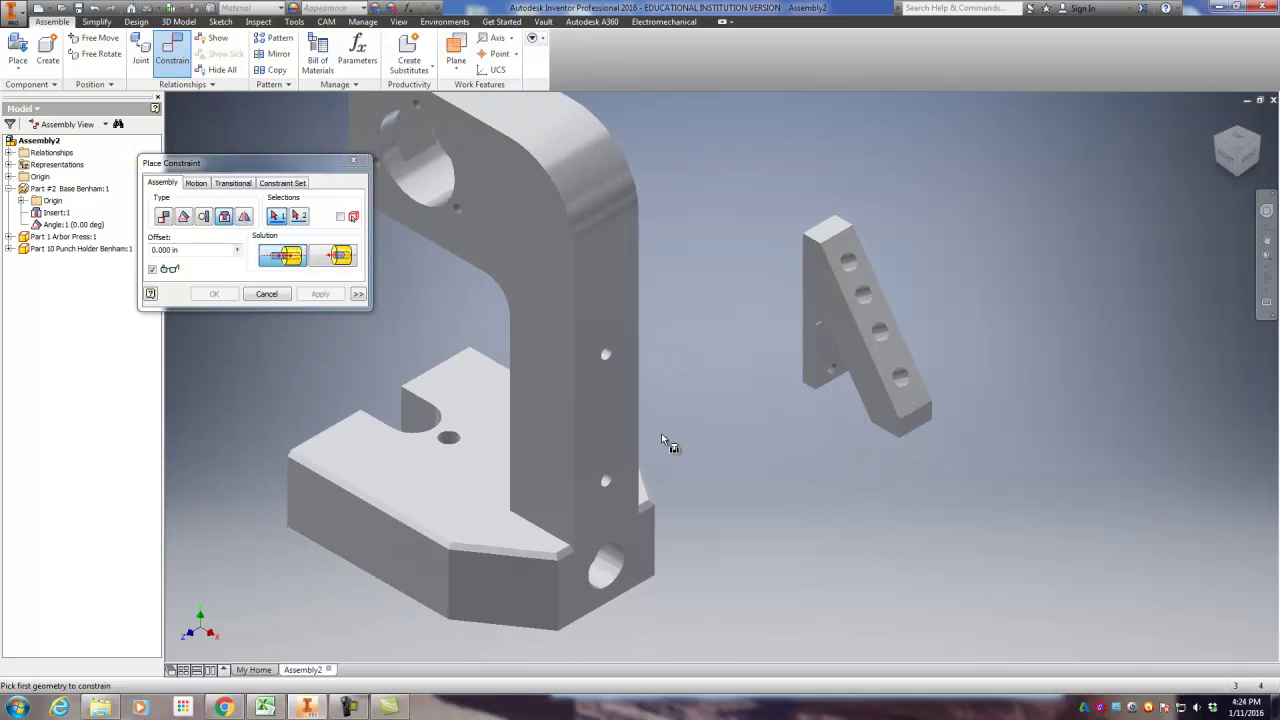
pyautogui.click(532, 398)
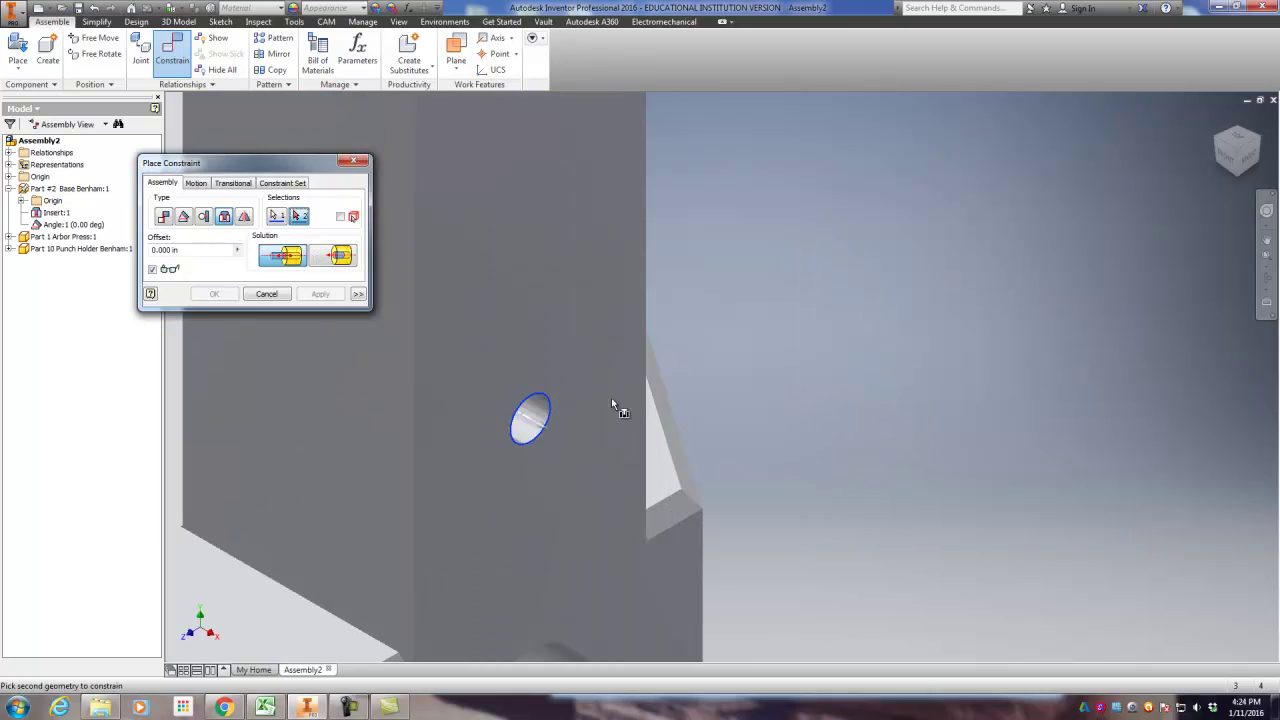
pyautogui.scroll(-4, 645, 401)
# Pick the punch holder's hole as second geometry, apply the insert, and close Place Constraint.
pyautogui.click(1218, 130)
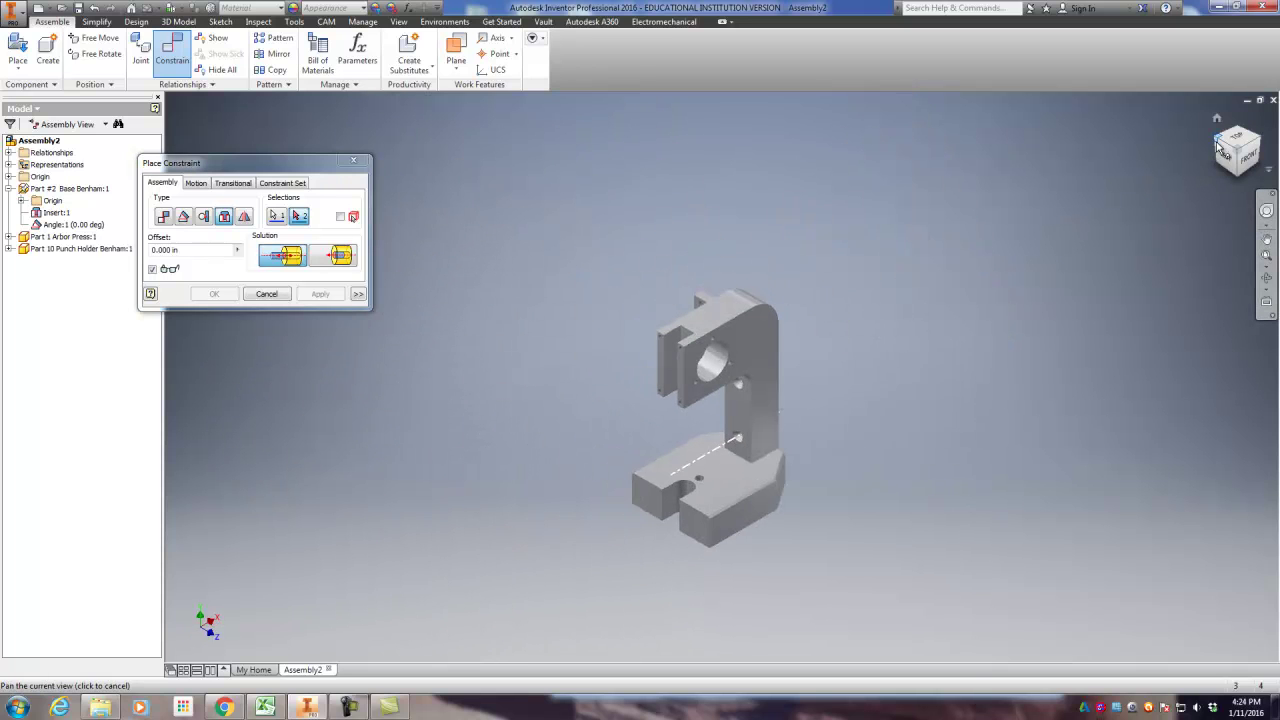
pyautogui.click(1224, 152)
pyautogui.scroll(-8, 600, 434)
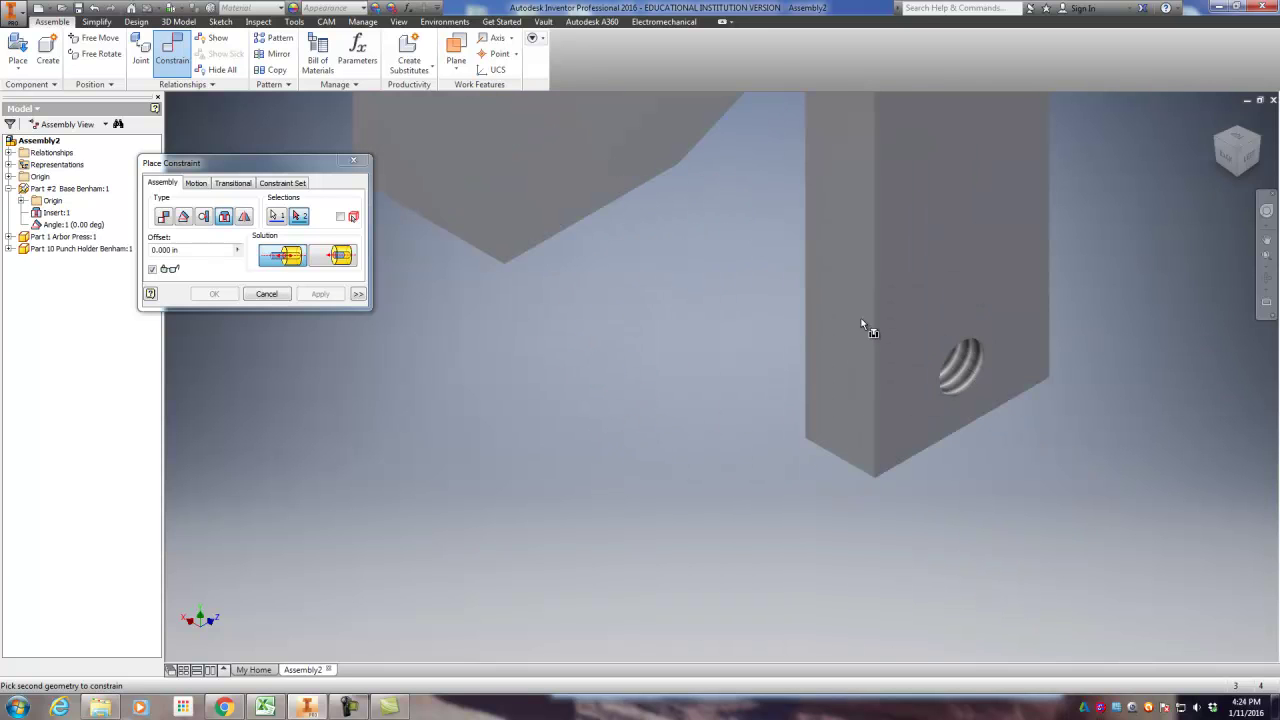
pyautogui.click(960, 342)
pyautogui.scroll(4, 958, 346)
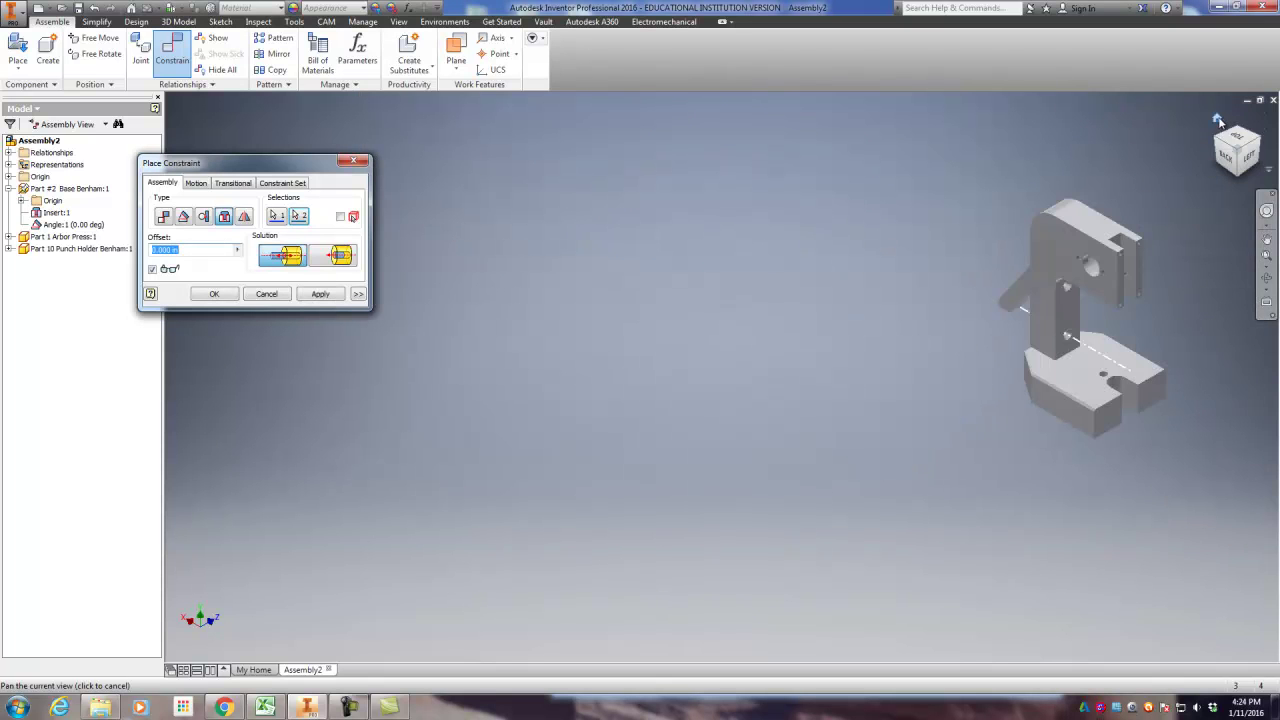
pyautogui.click(1217, 121)
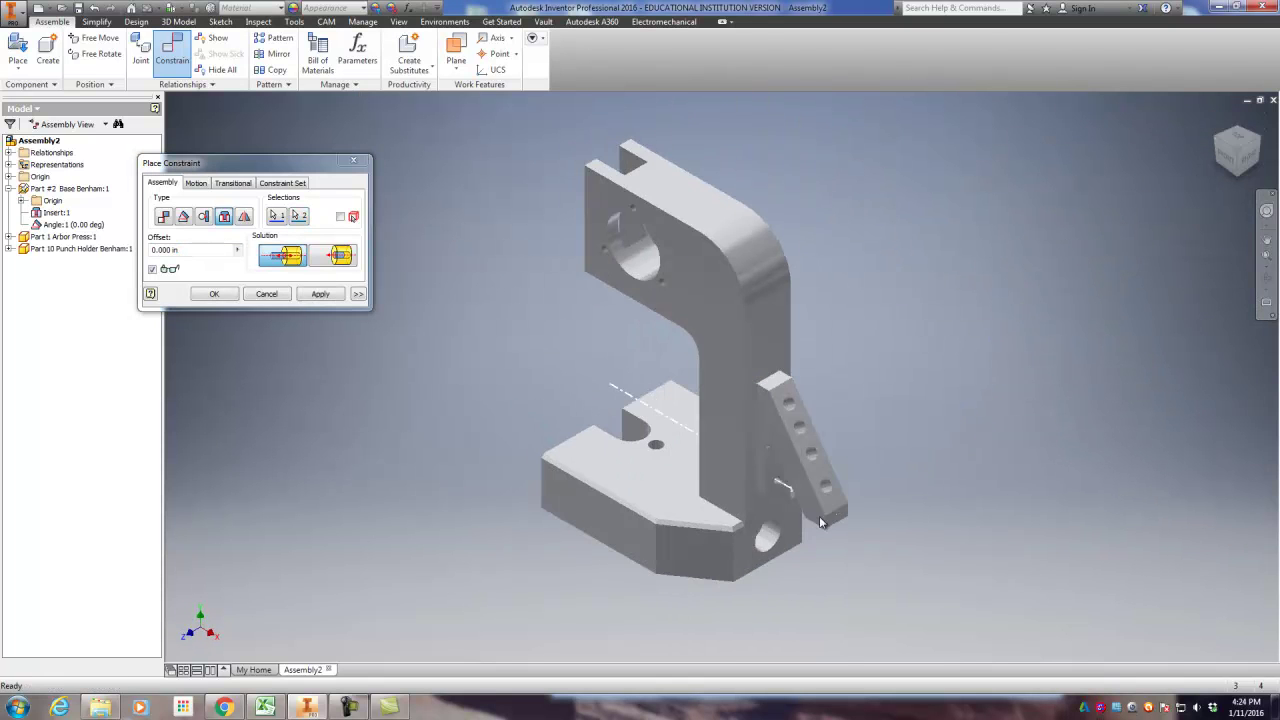
pyautogui.scroll(-5, 787, 455)
pyautogui.scroll(5, 786, 453)
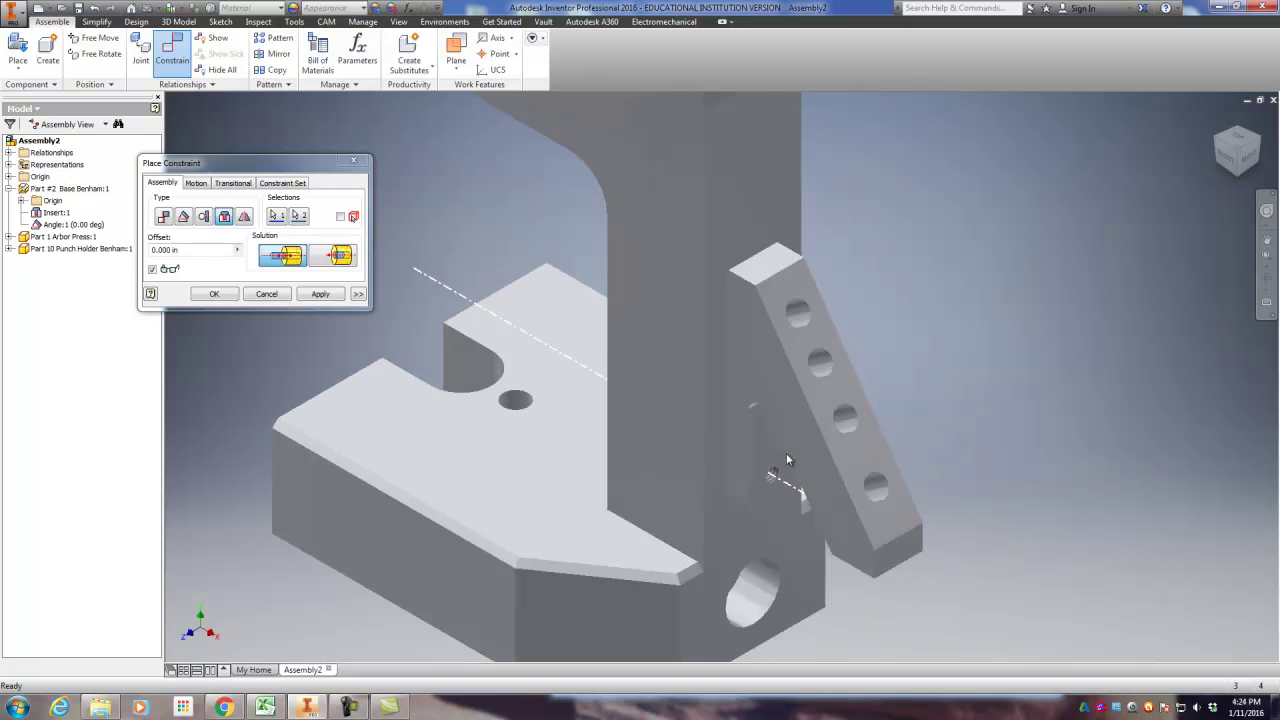
pyautogui.click(320, 294)
pyautogui.click(352, 163)
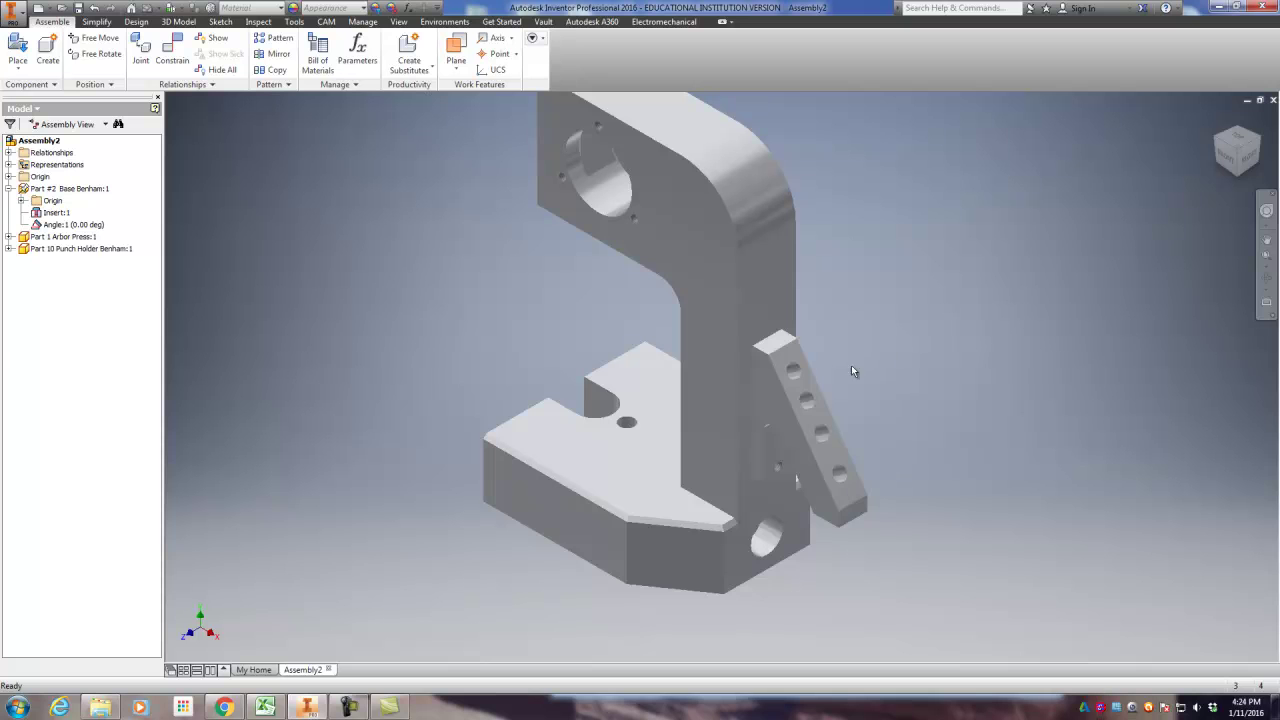
# Swing the Part 10 punch holder about its pivot pin to a new tilt, then deselect it.
pyautogui.moveTo(784, 377); pyautogui.dragTo(855, 372)
pyautogui.scroll(-3, 760, 370)
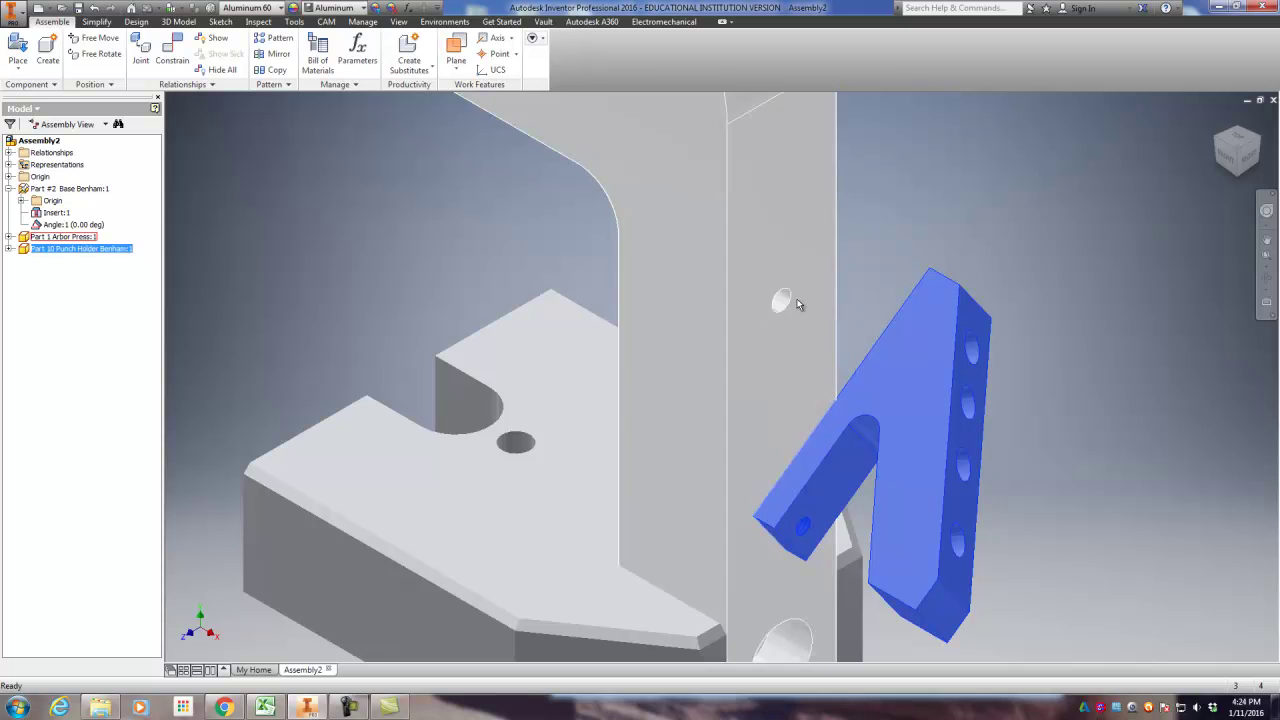
pyautogui.scroll(-3, 929, 243)
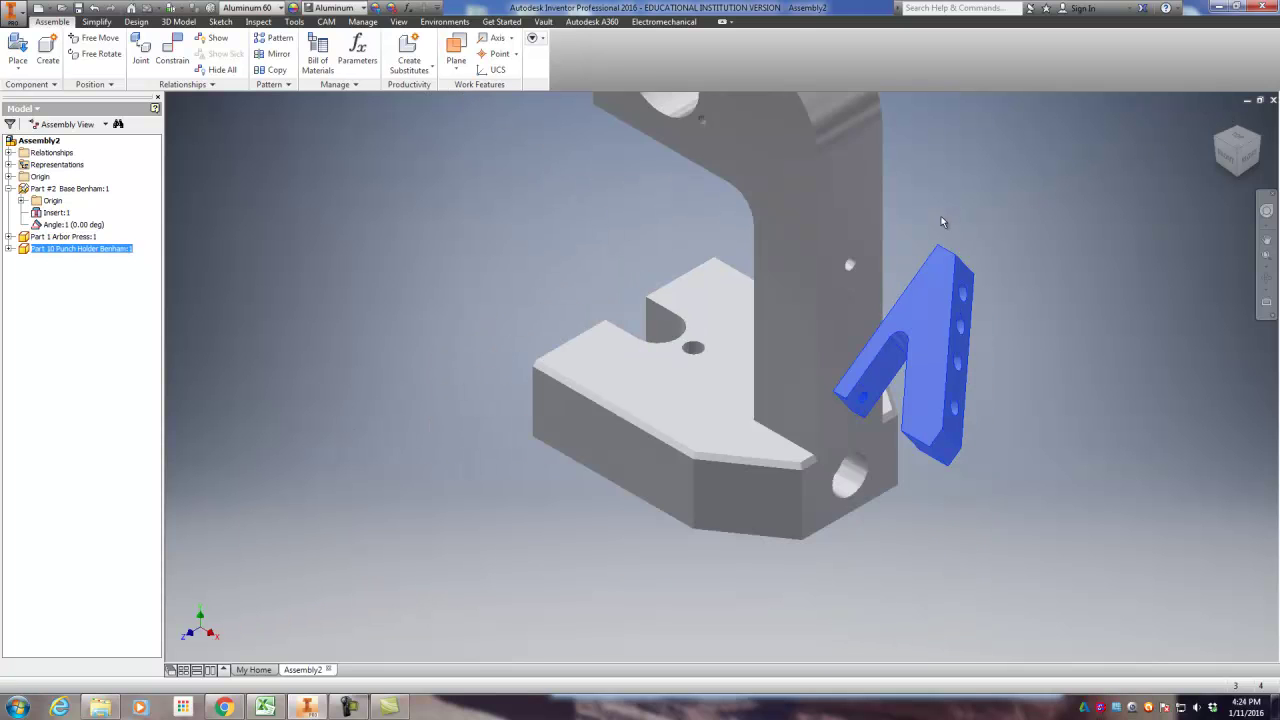
pyautogui.click(1029, 156)
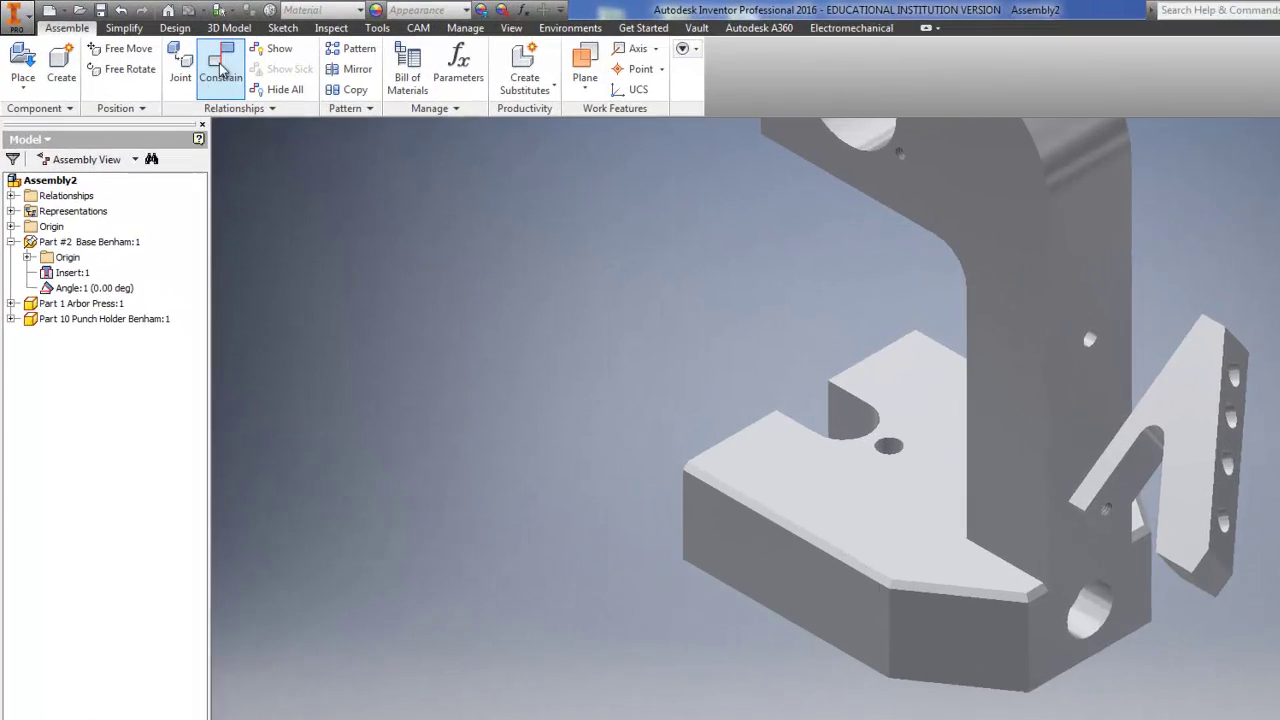
# Apply a flipped-solution Insert constraint between a column hole and the punch holder's top hole.
pyautogui.press('c')
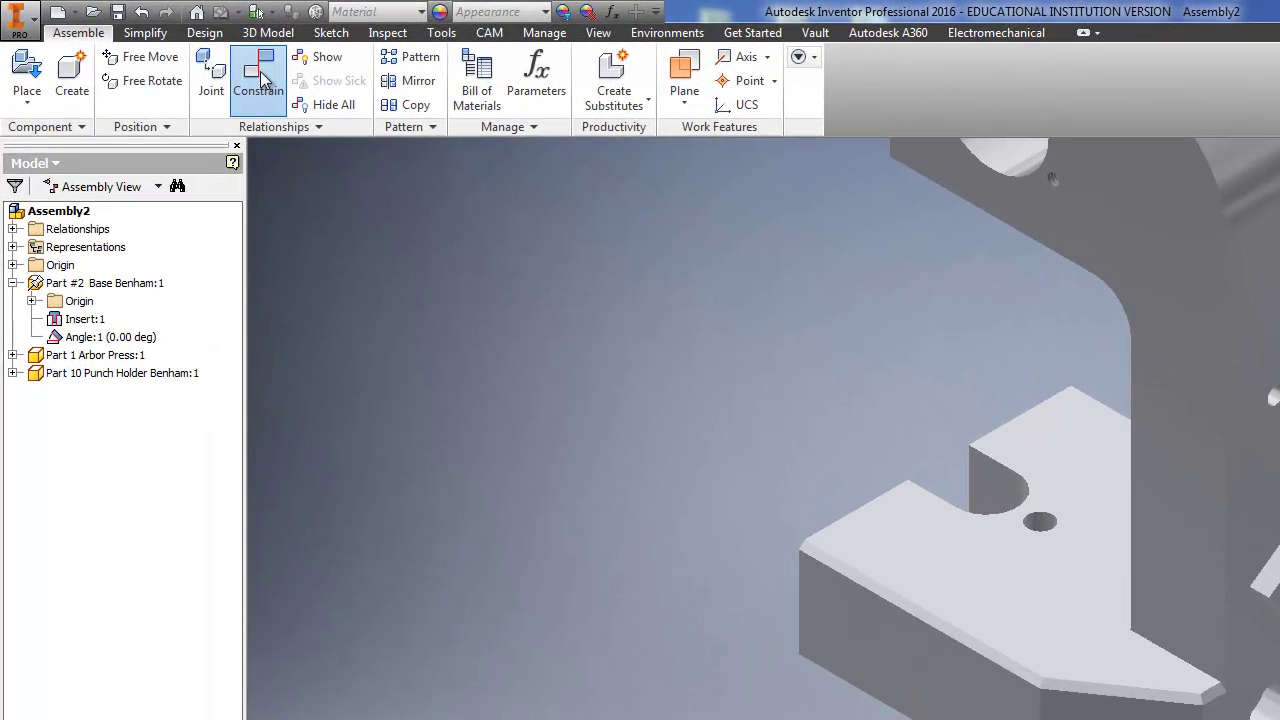
pyautogui.click(337, 325)
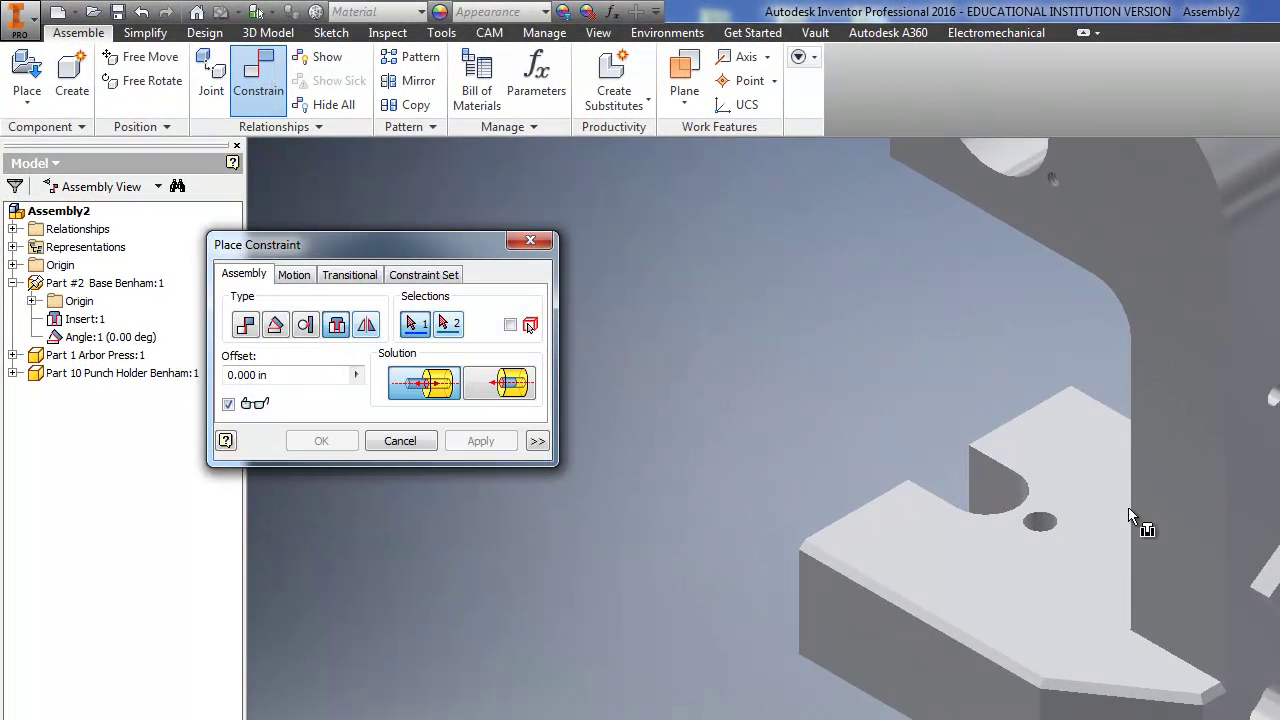
pyautogui.scroll(-3, 1240, 410)
pyautogui.click(1018, 206)
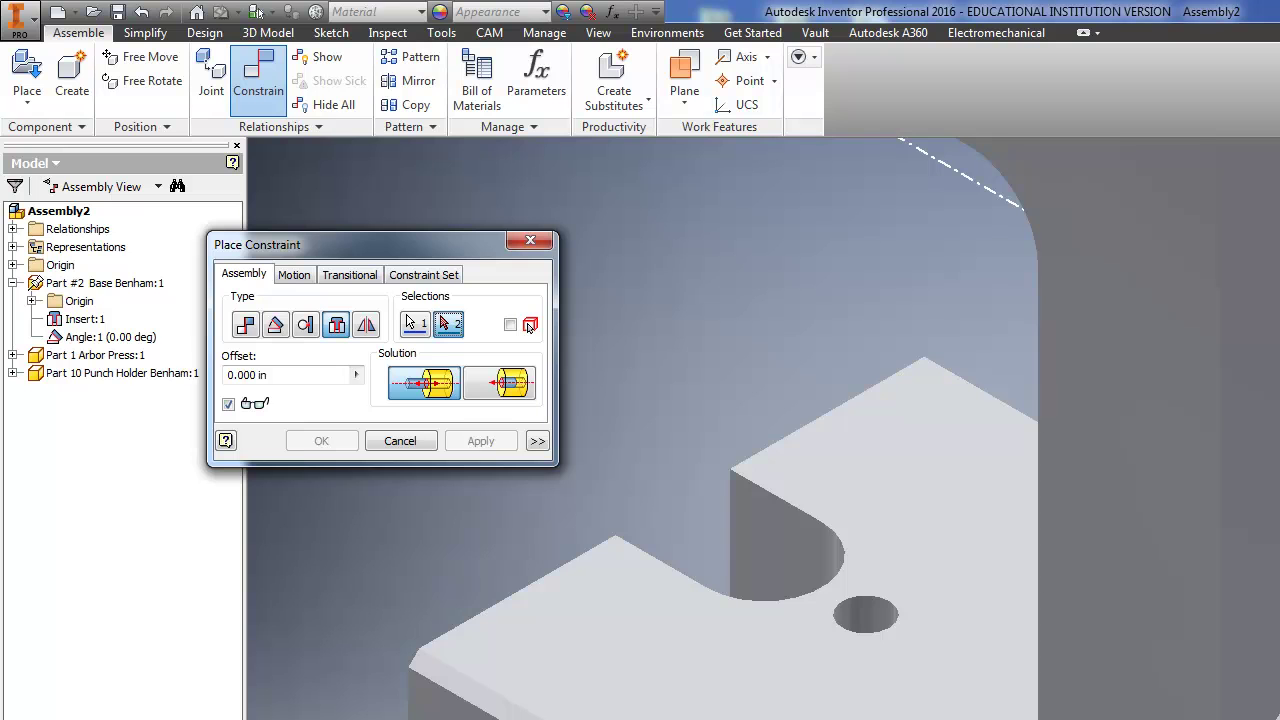
pyautogui.scroll(5, 1240, 410)
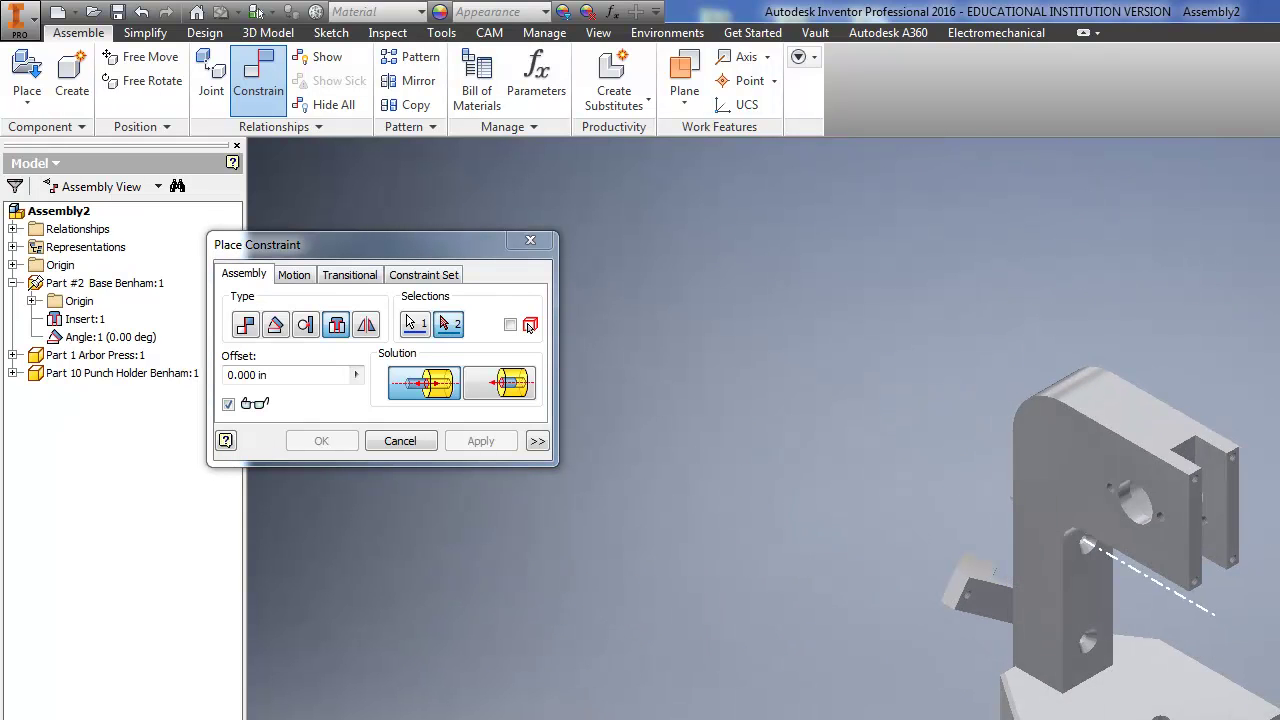
pyautogui.scroll(-3, 962, 620)
pyautogui.click(1010, 528)
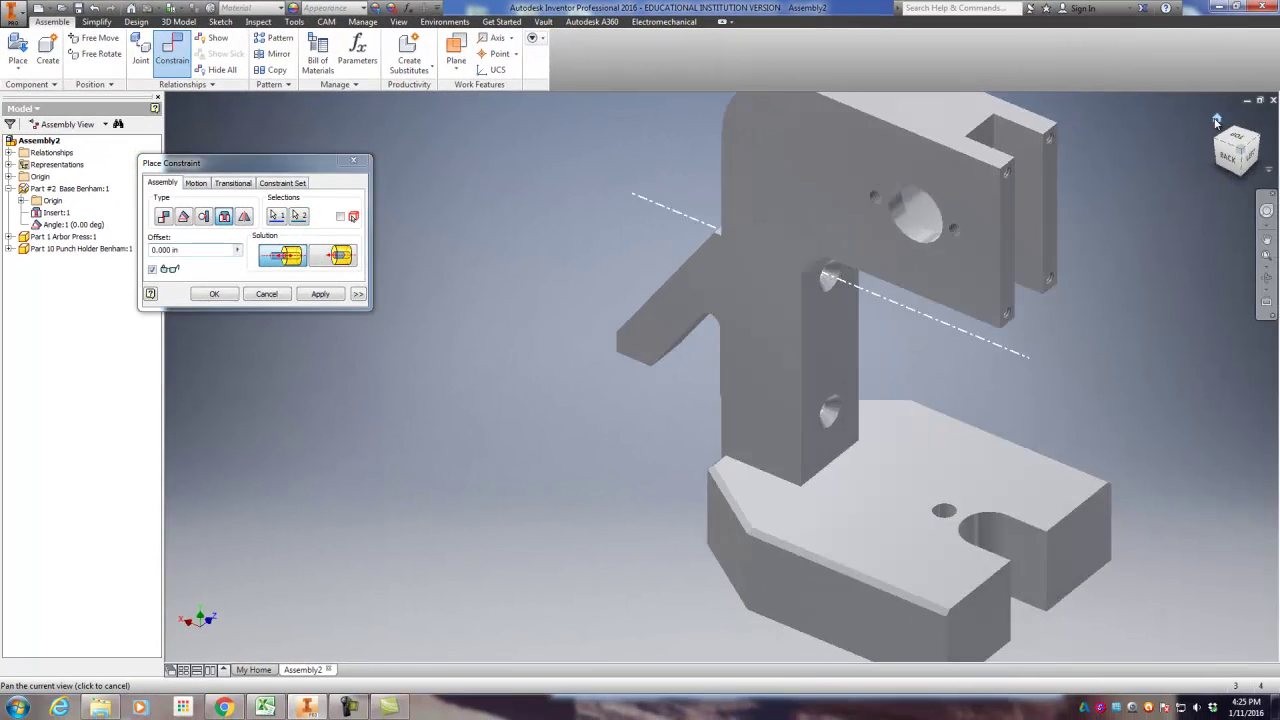
pyautogui.moveTo(1180, 374); pyautogui.dragTo(912, 302, button='middle')
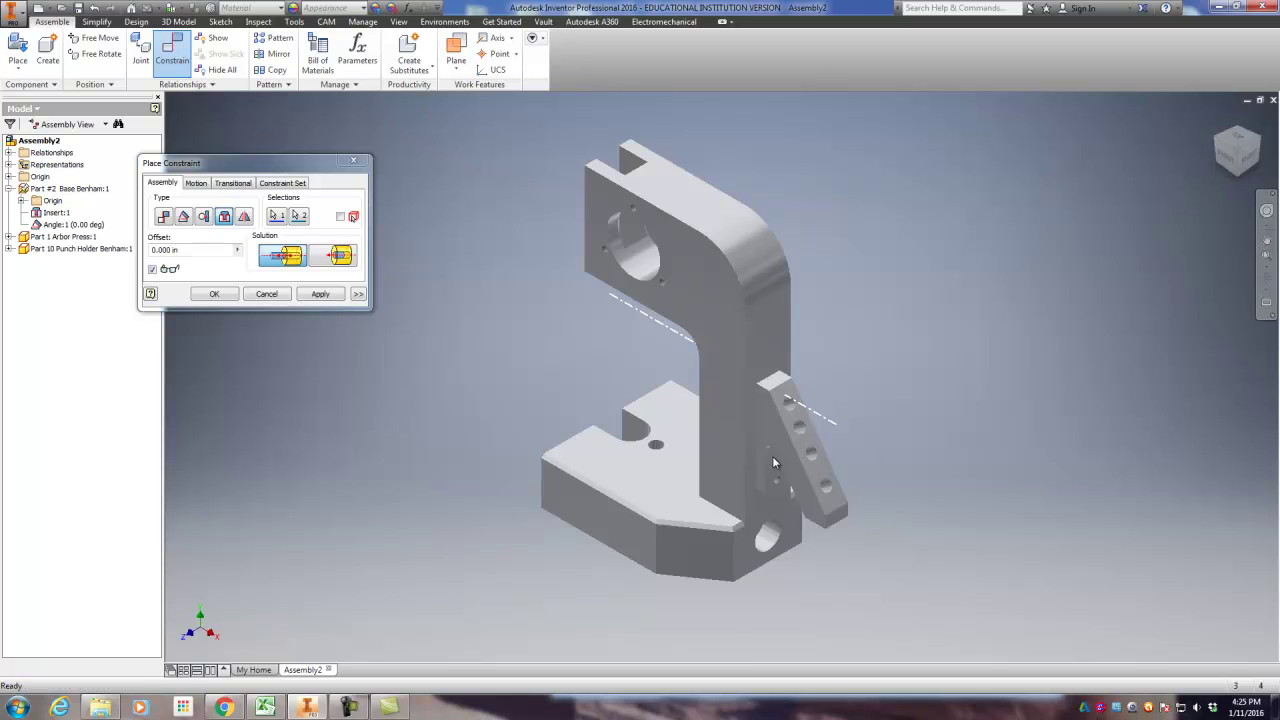
pyautogui.scroll(-3, 774, 462)
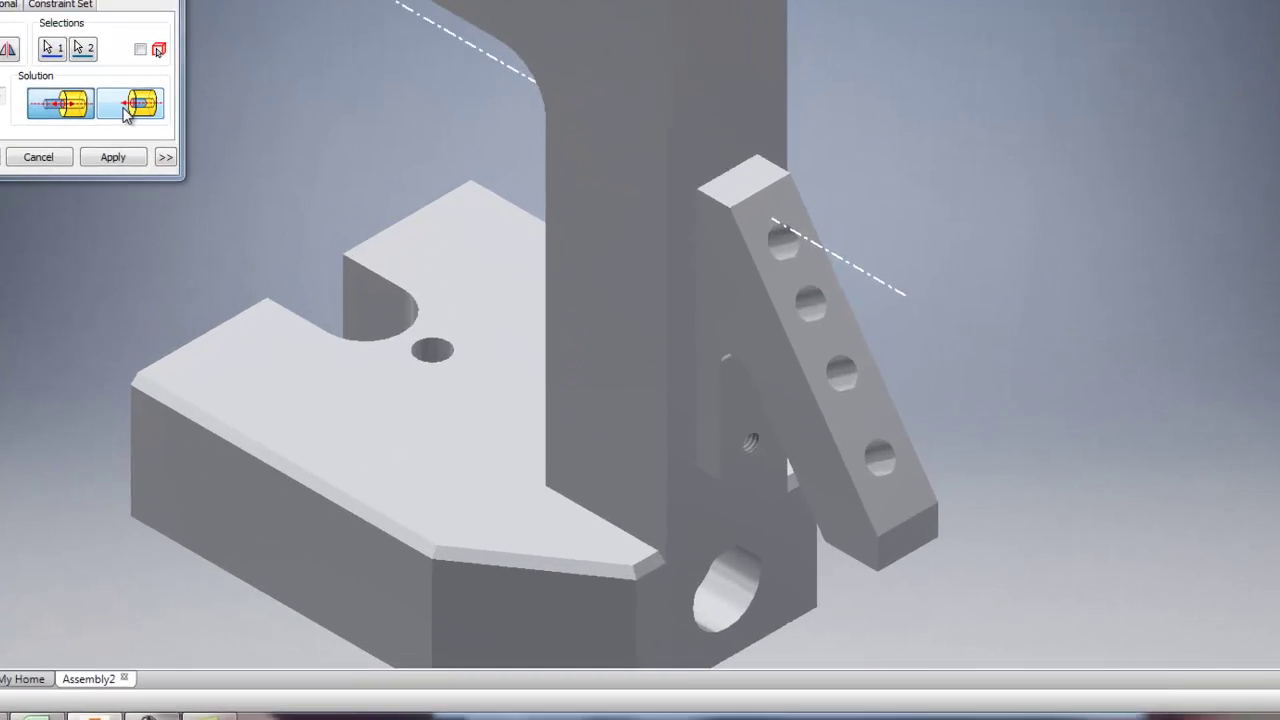
pyautogui.click(328, 258)
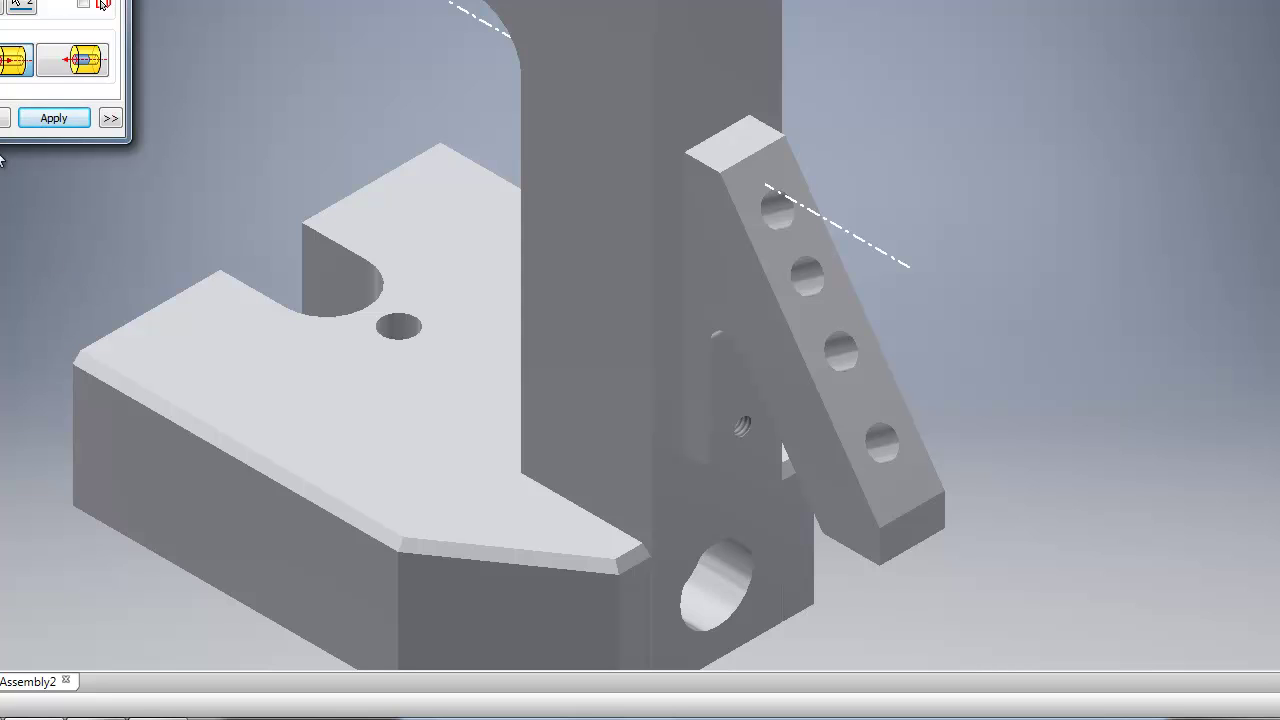
pyautogui.click(52, 119)
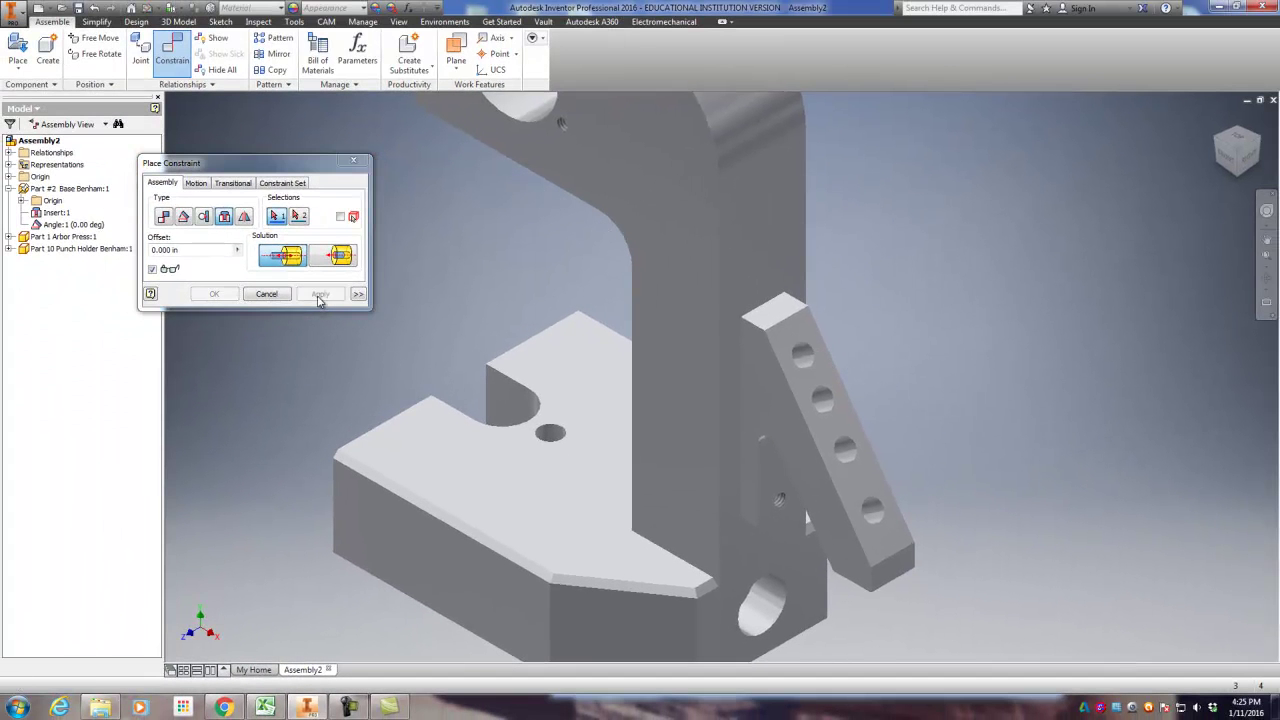
# Close Place Constraint, select the punch holder, and zoom out to see the whole press.
pyautogui.click(353, 160)
pyautogui.click(773, 369)
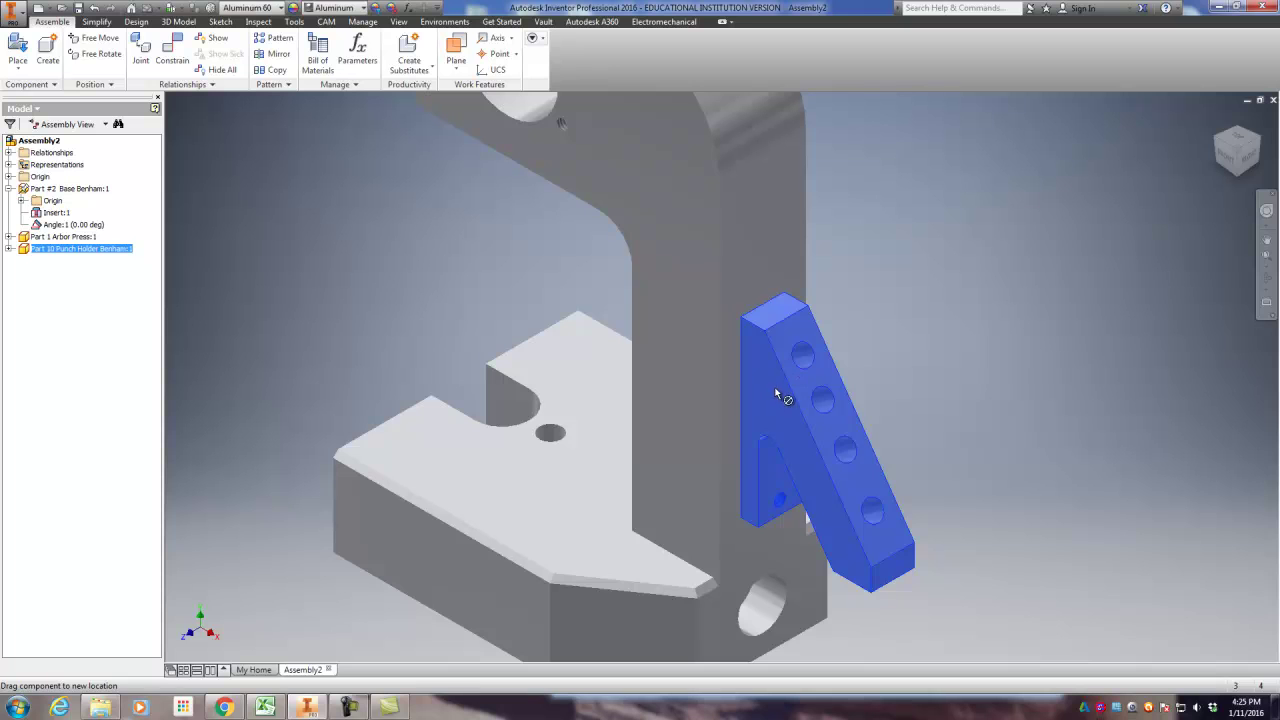
pyautogui.scroll(-5, 900, 455)
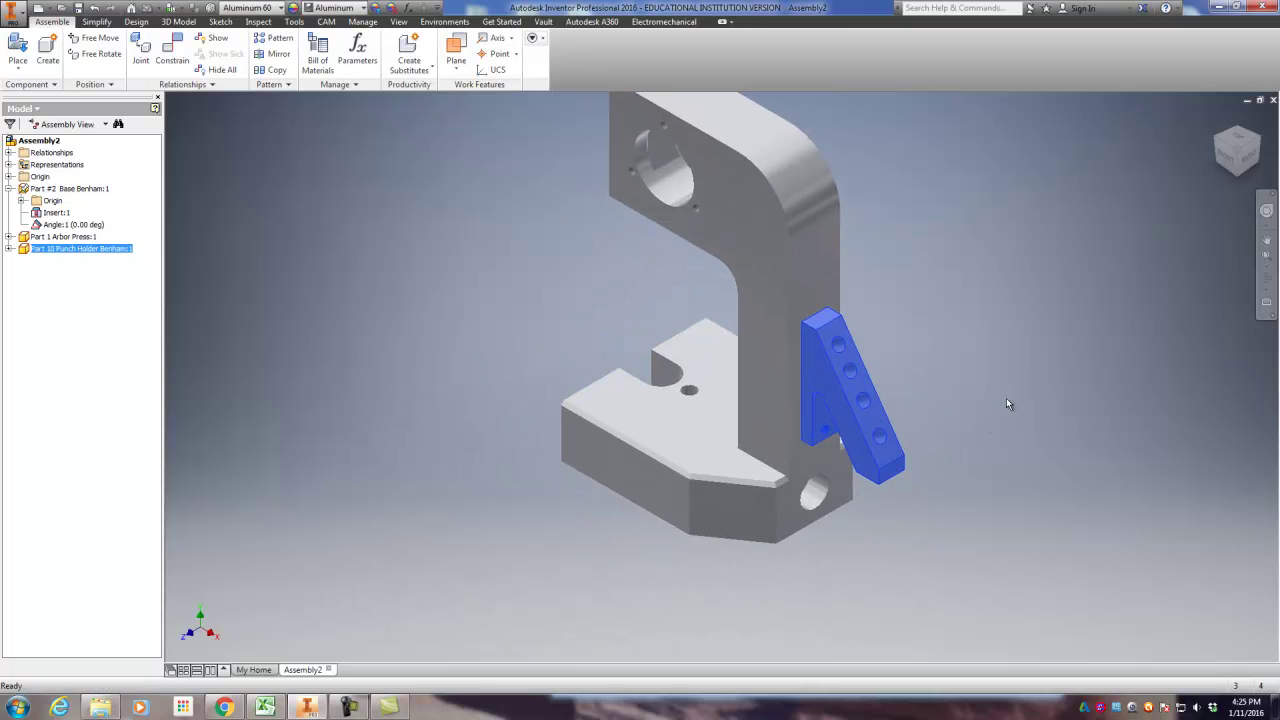
pyautogui.scroll(-3, 1018, 398)
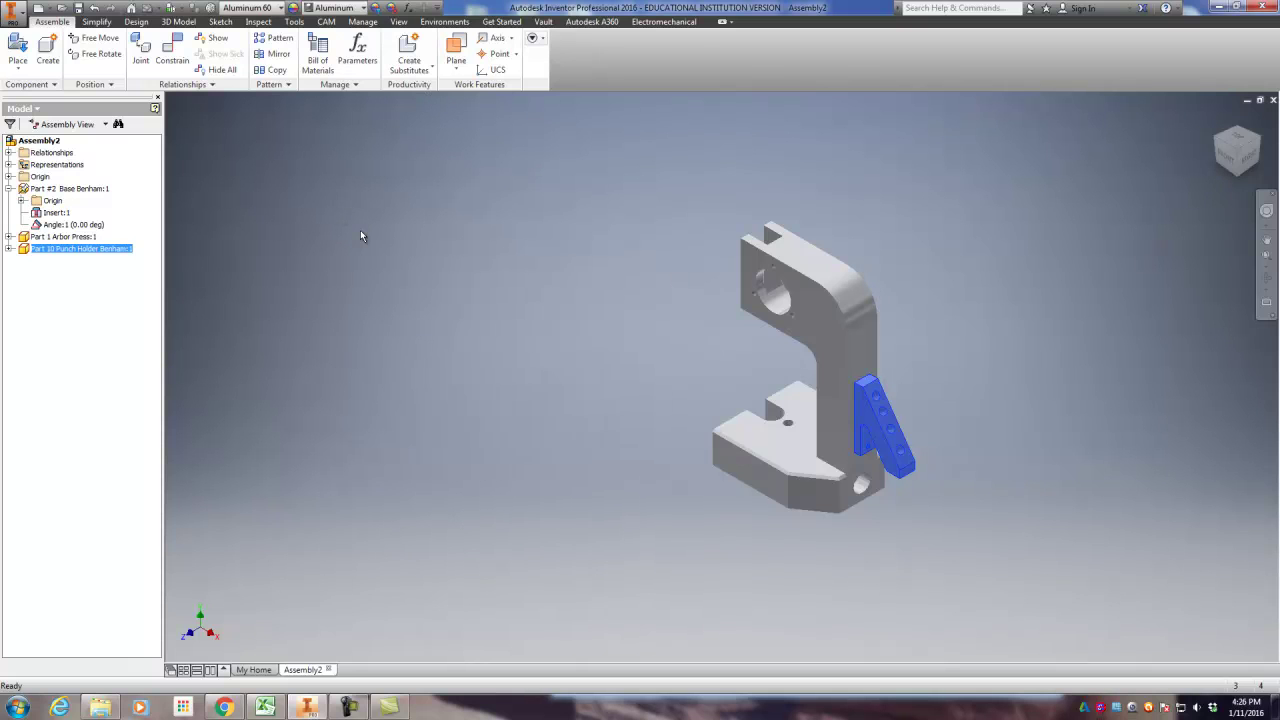
# Load the Part_5[1] rack from the Arbor Press folder for placement.
pyautogui.click(18, 50)
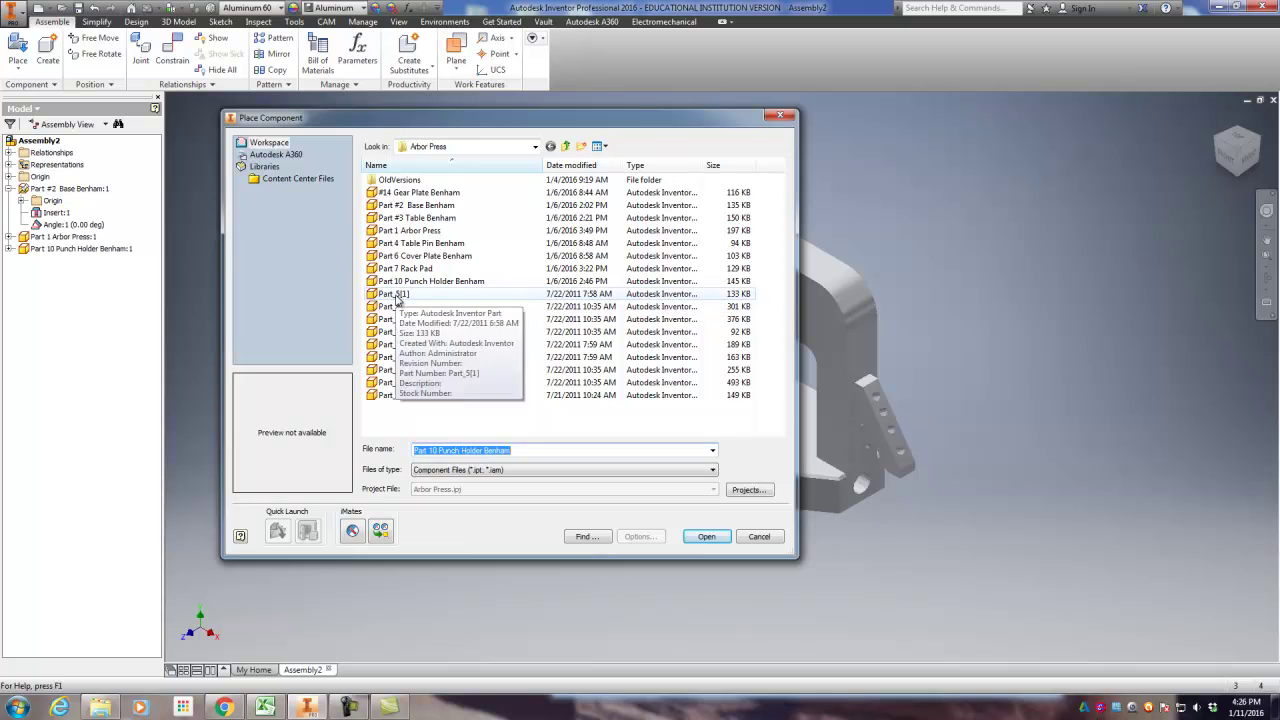
pyautogui.click(398, 294)
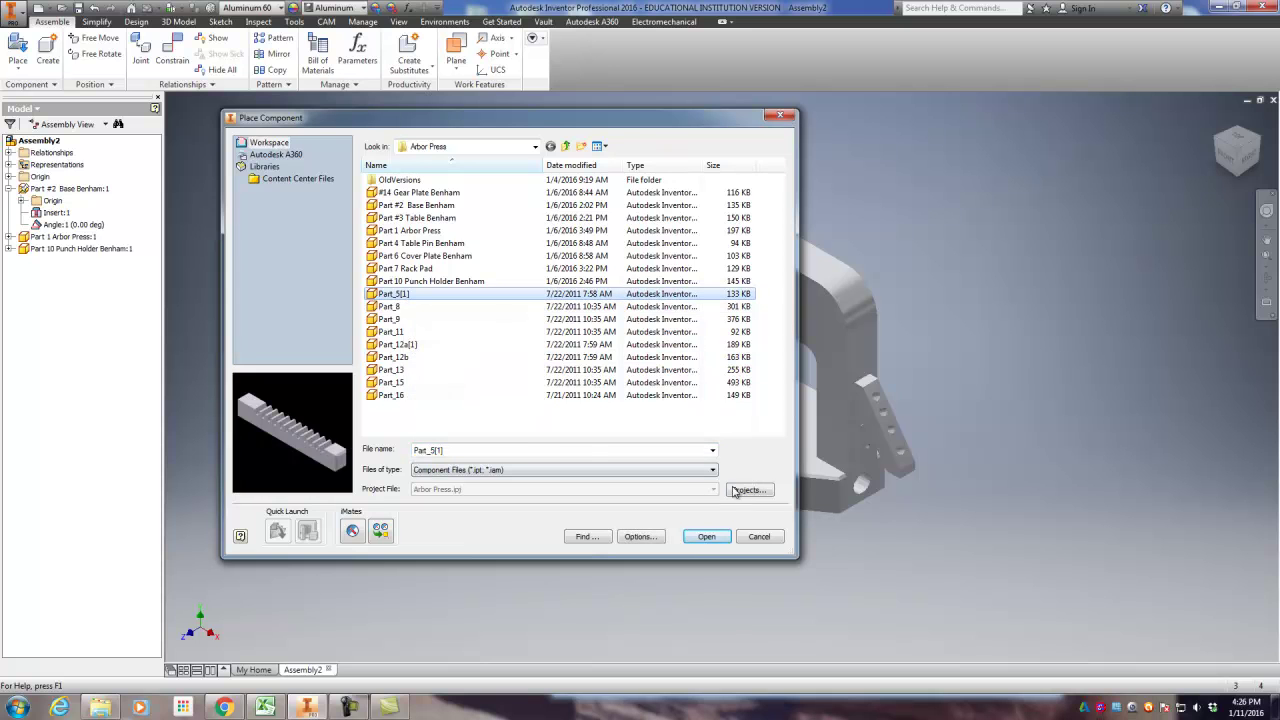
pyautogui.click(720, 539)
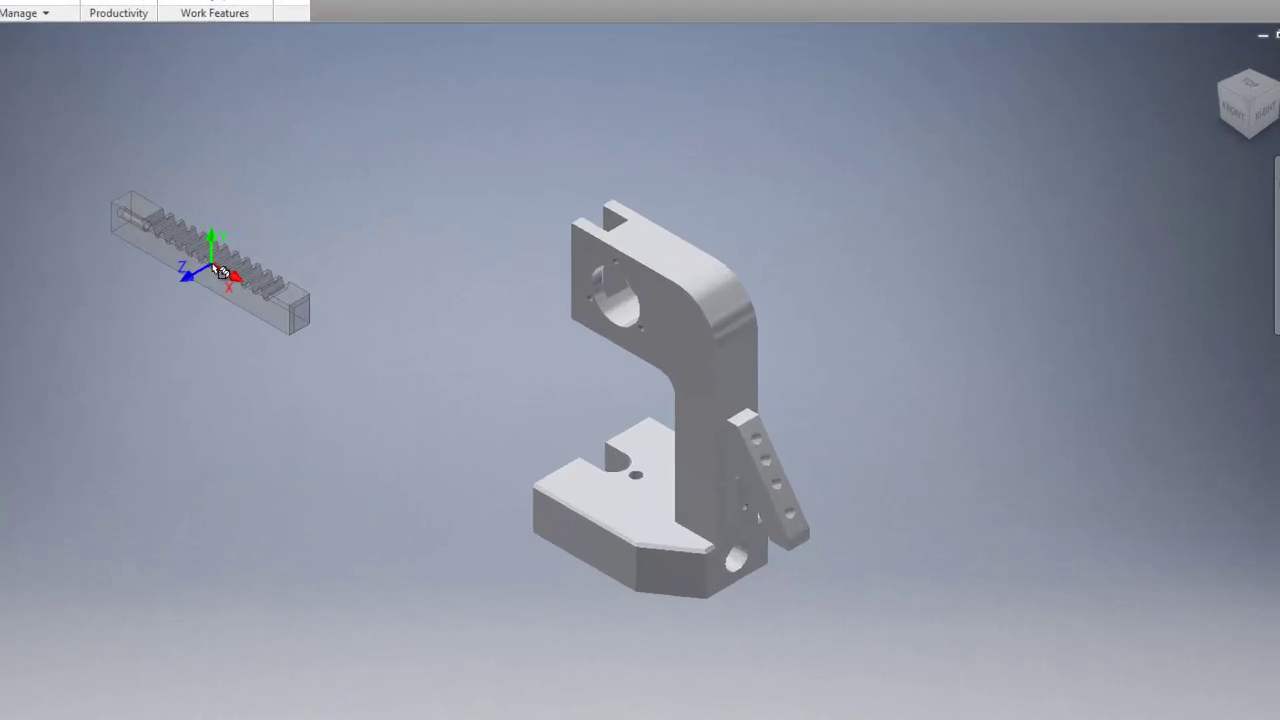
# Reorient the rack preview with 90° rotations about X, Z and Y.
pyautogui.rightClick(487, 272)
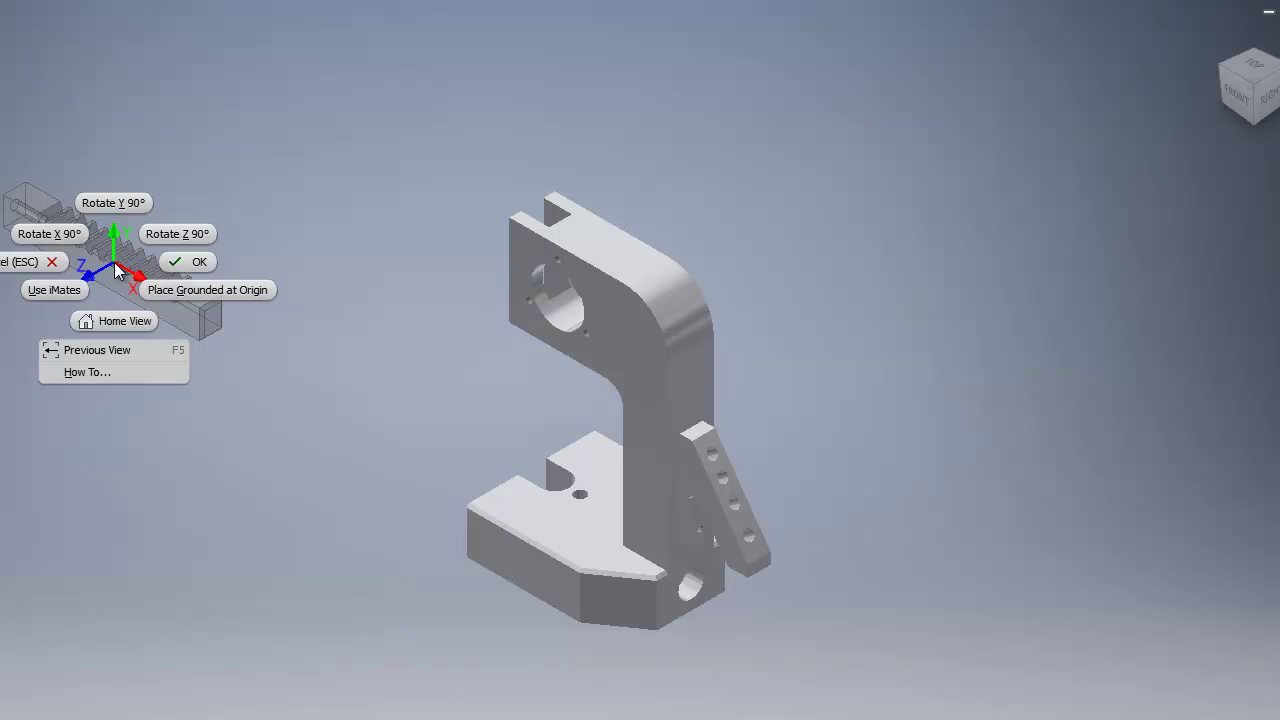
pyautogui.click(64, 237)
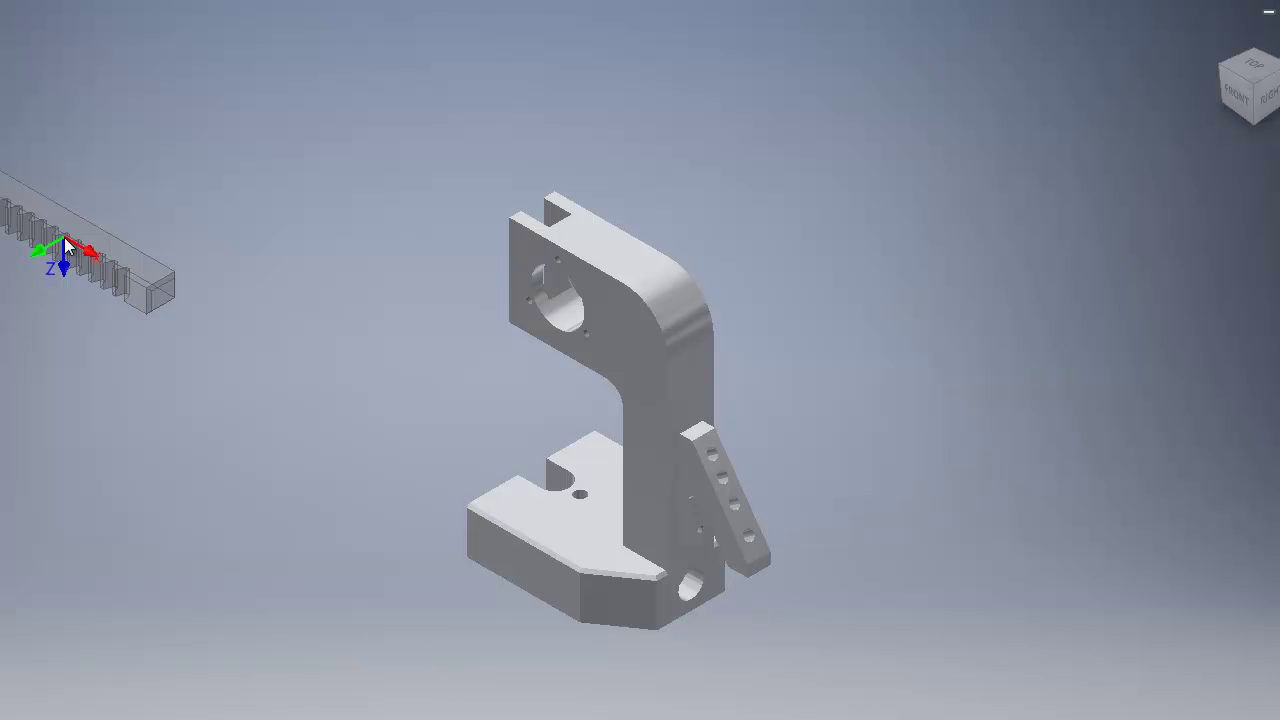
pyautogui.rightClick(65, 240)
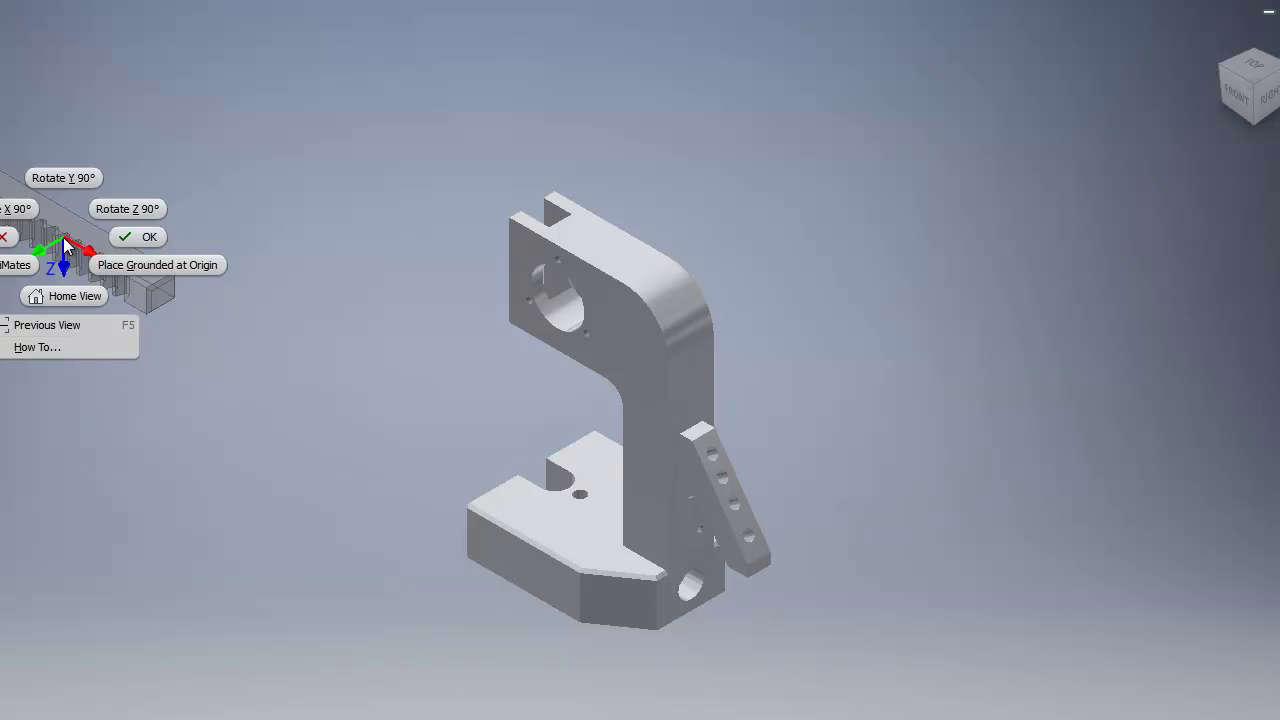
pyautogui.click(120, 213)
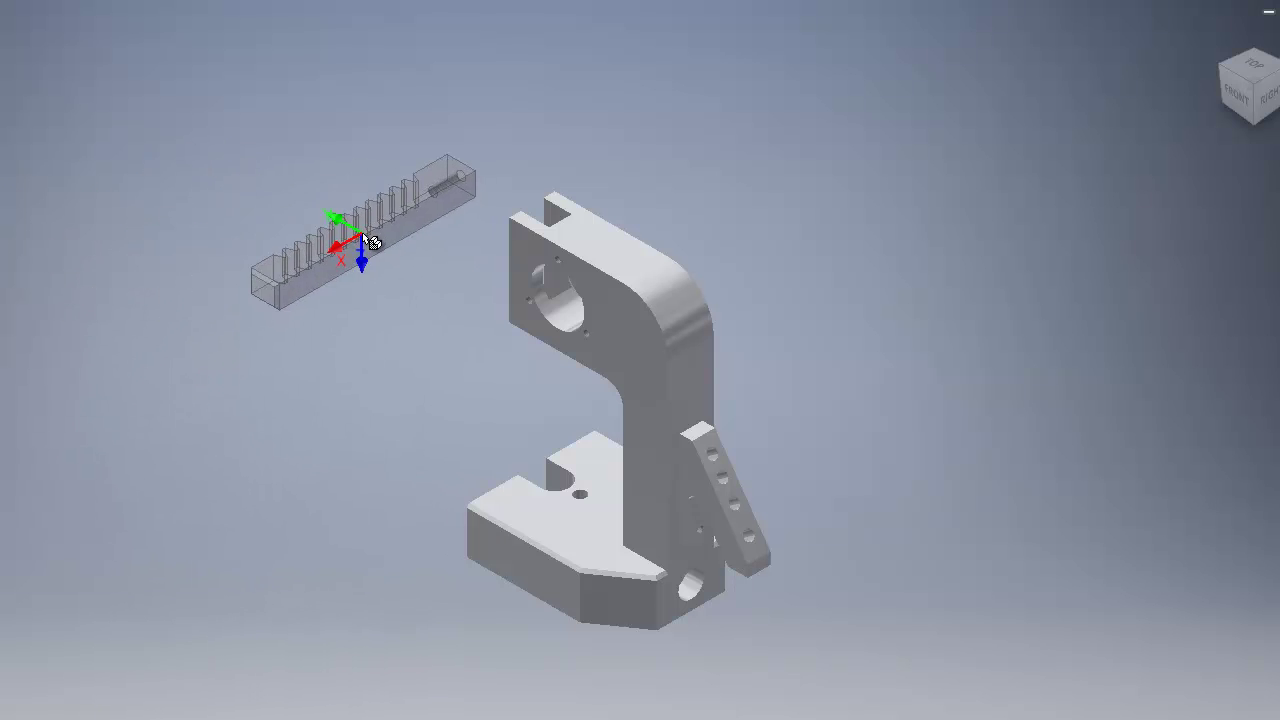
pyautogui.rightClick(363, 238)
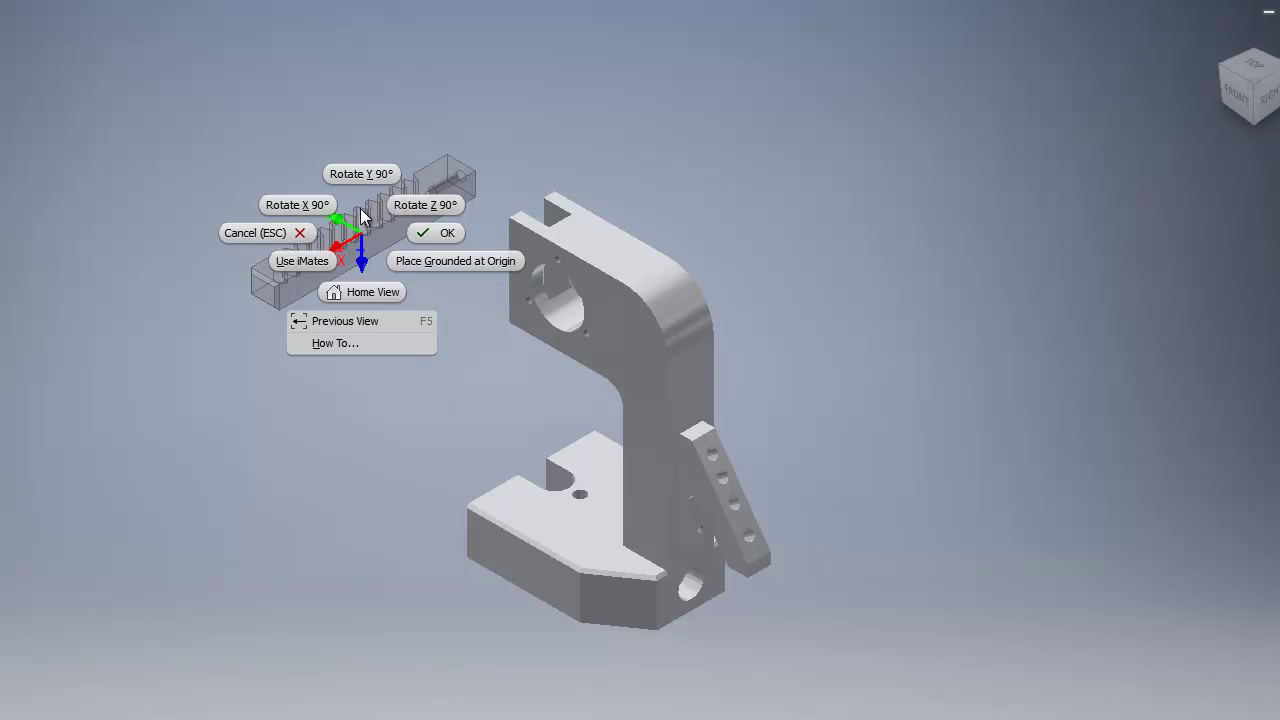
pyautogui.click(361, 174)
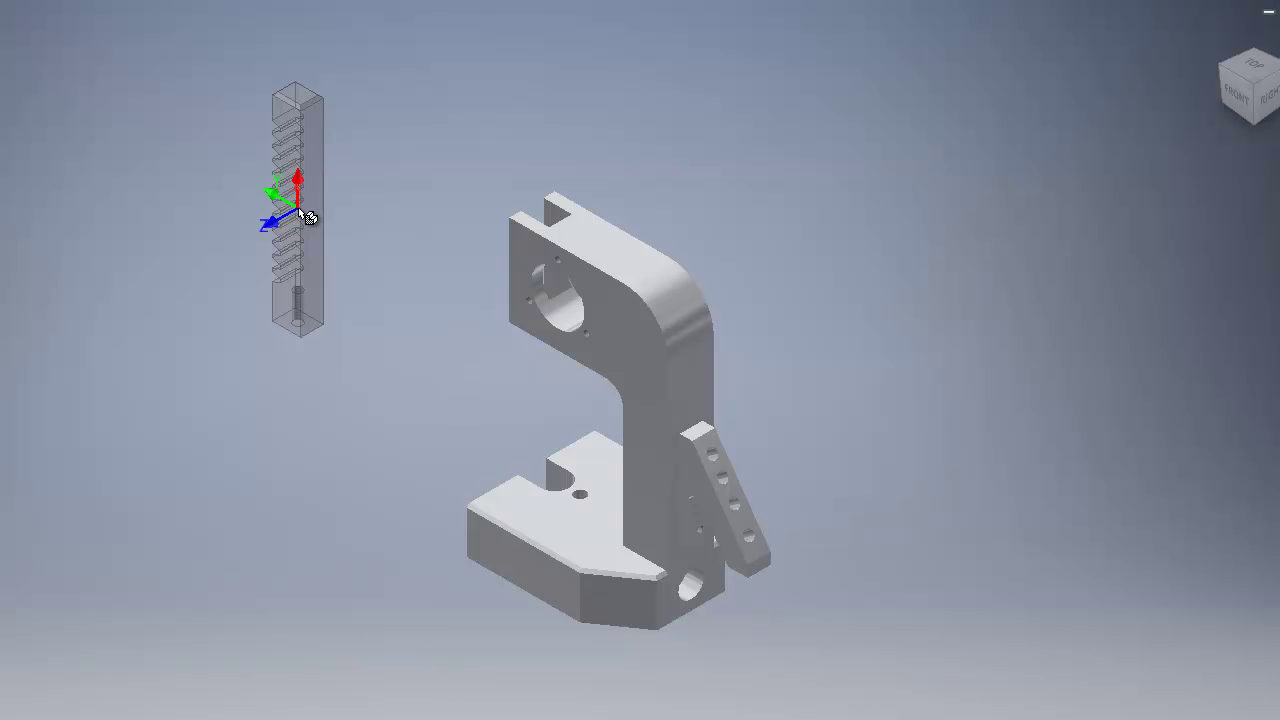
# Rotate the rack 90° about X twice more so it stands upright, and place a single copy.
pyautogui.scroll(-5, 218, 208)
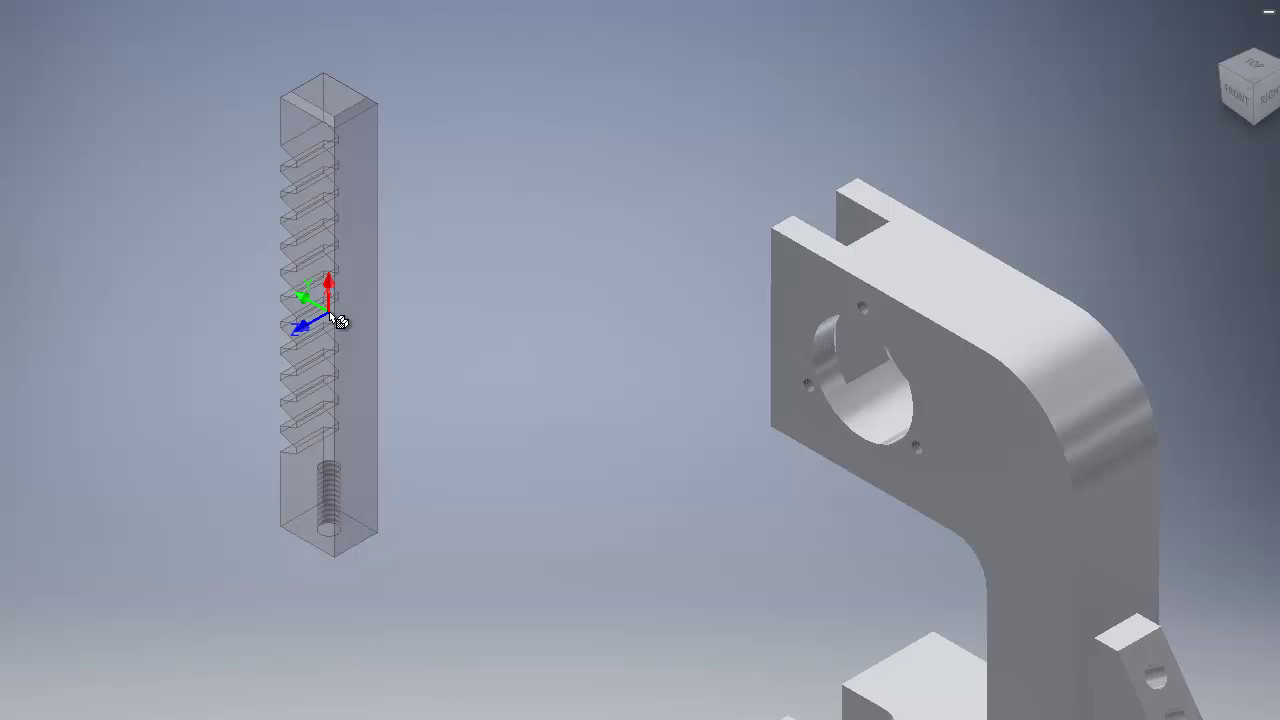
pyautogui.rightClick(336, 320)
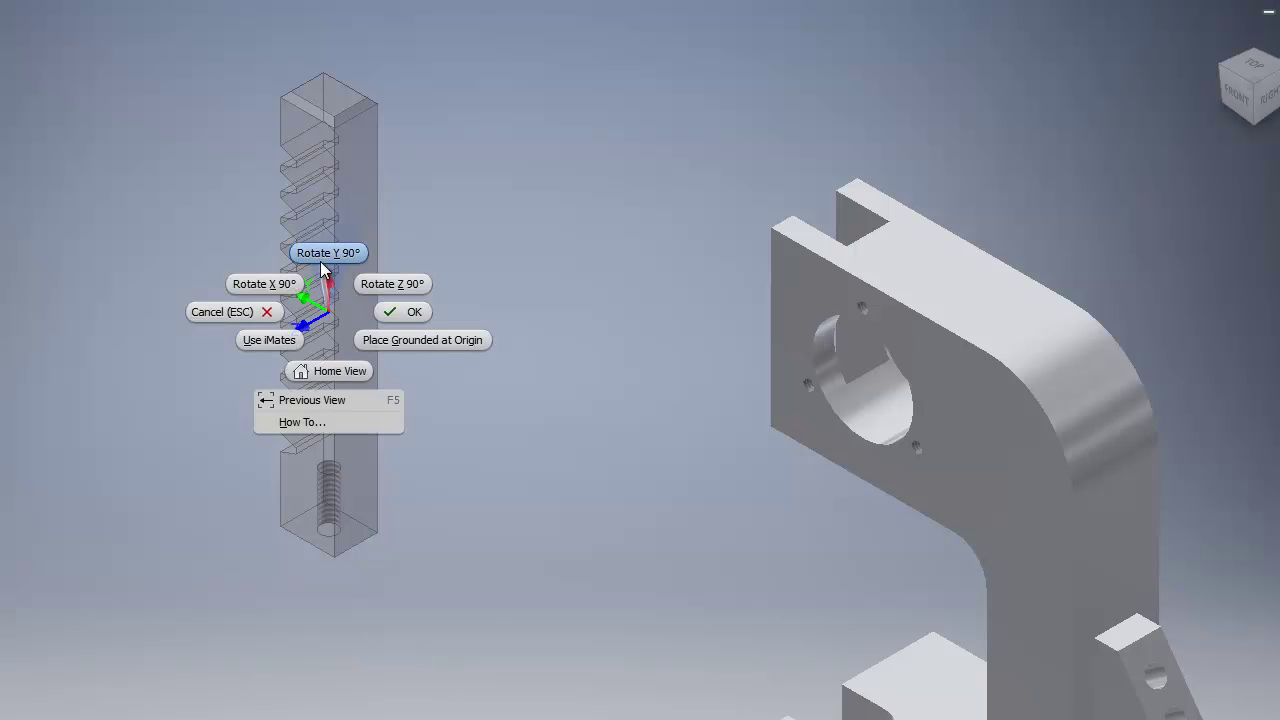
pyautogui.click(270, 287)
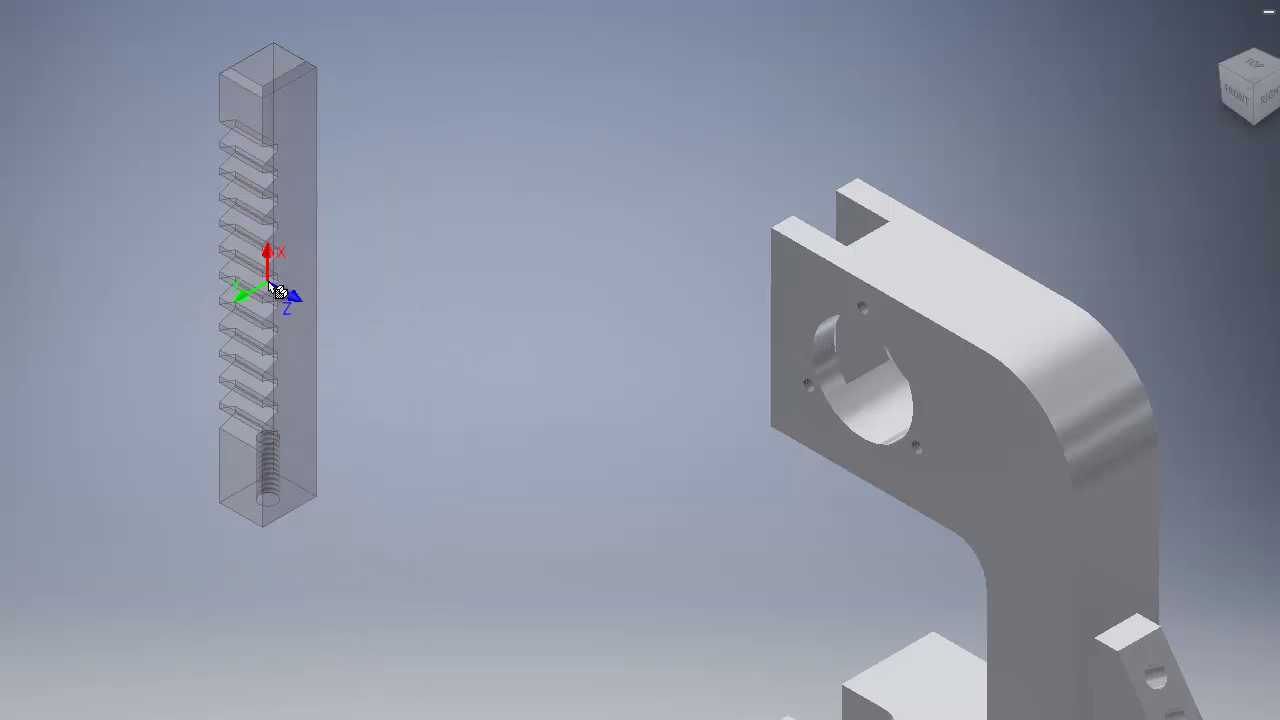
pyautogui.rightClick(274, 288)
pyautogui.click(237, 258)
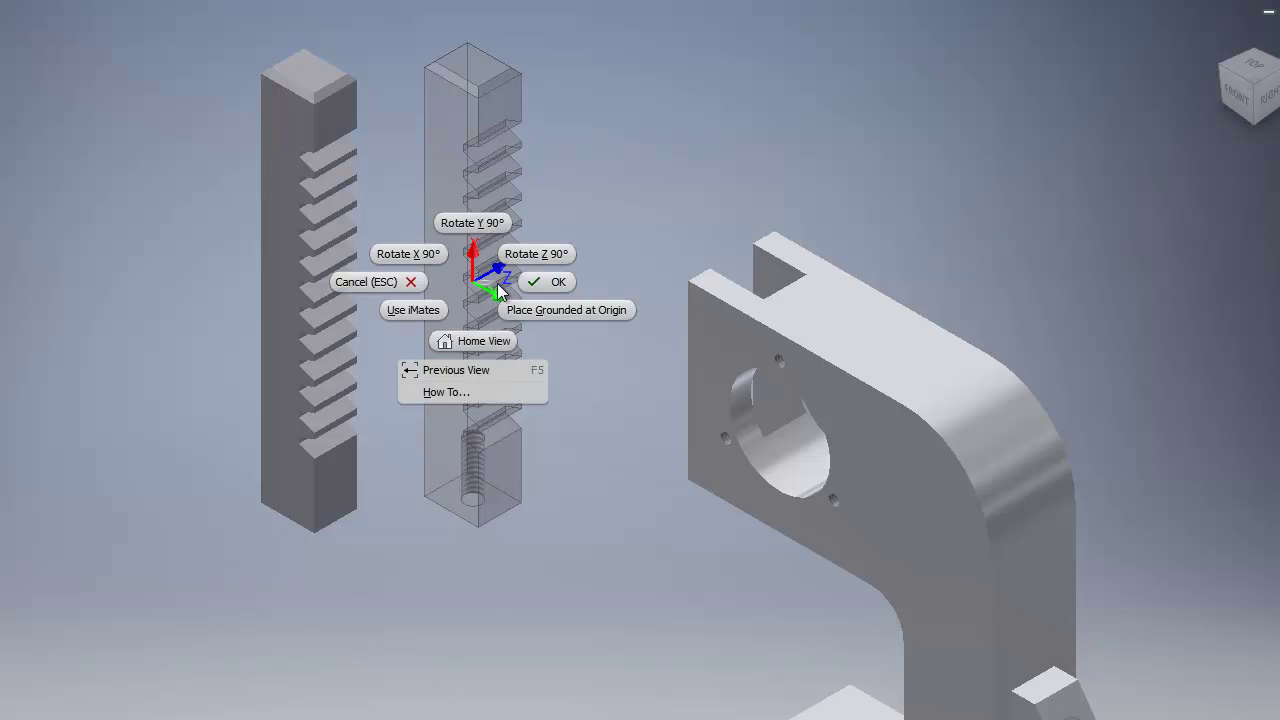
pyautogui.click(415, 282)
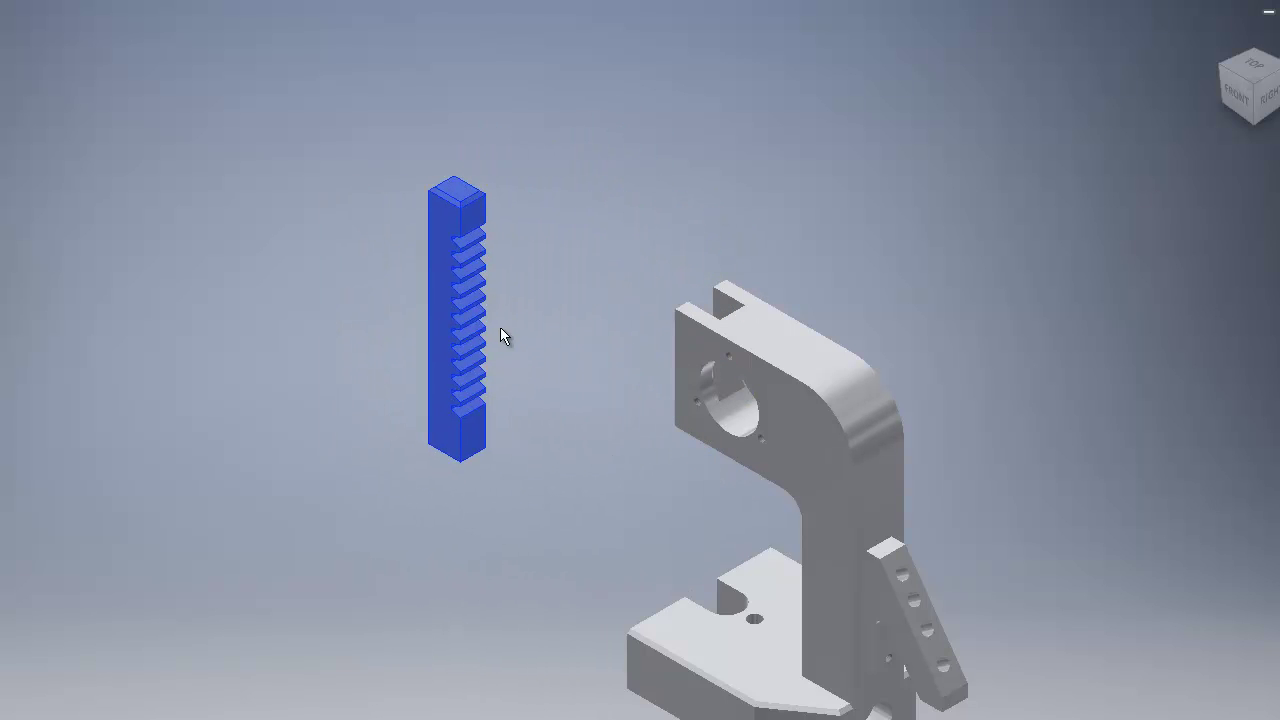
# Deselect the rack and begin a new assembly constraint with Constrain.
pyautogui.click(1216, 65)
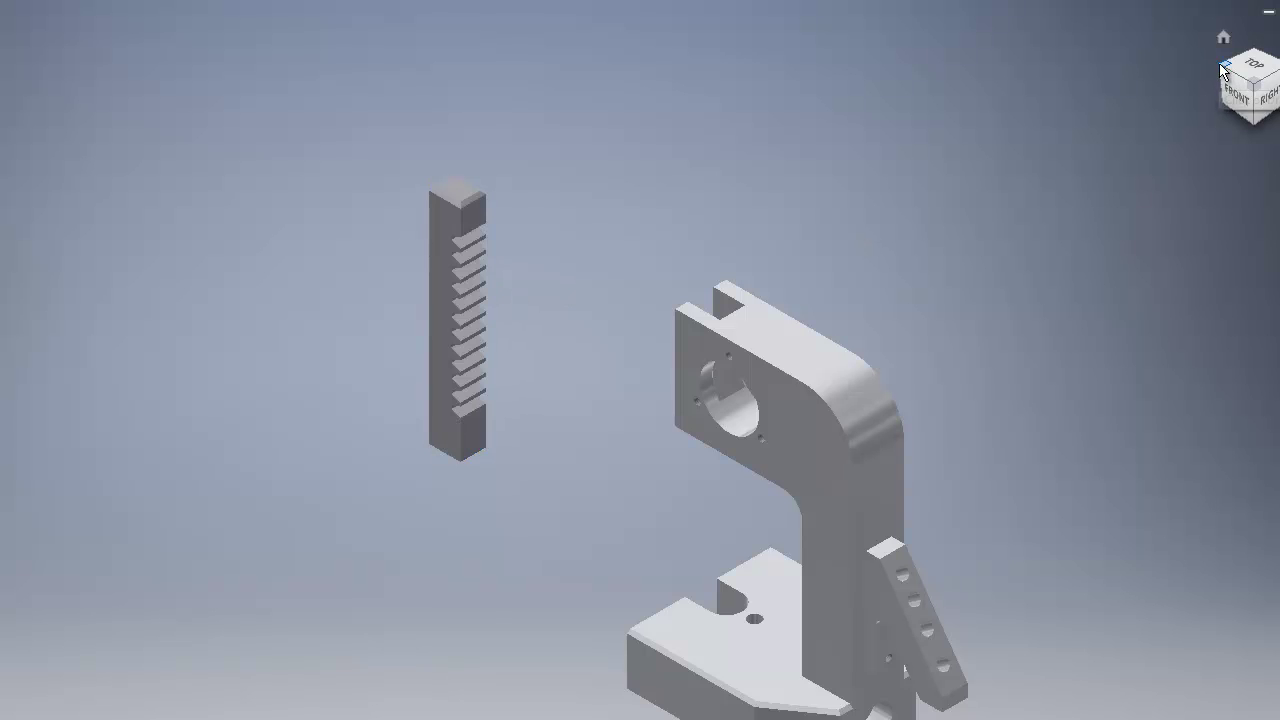
pyautogui.scroll(4, 553, 282)
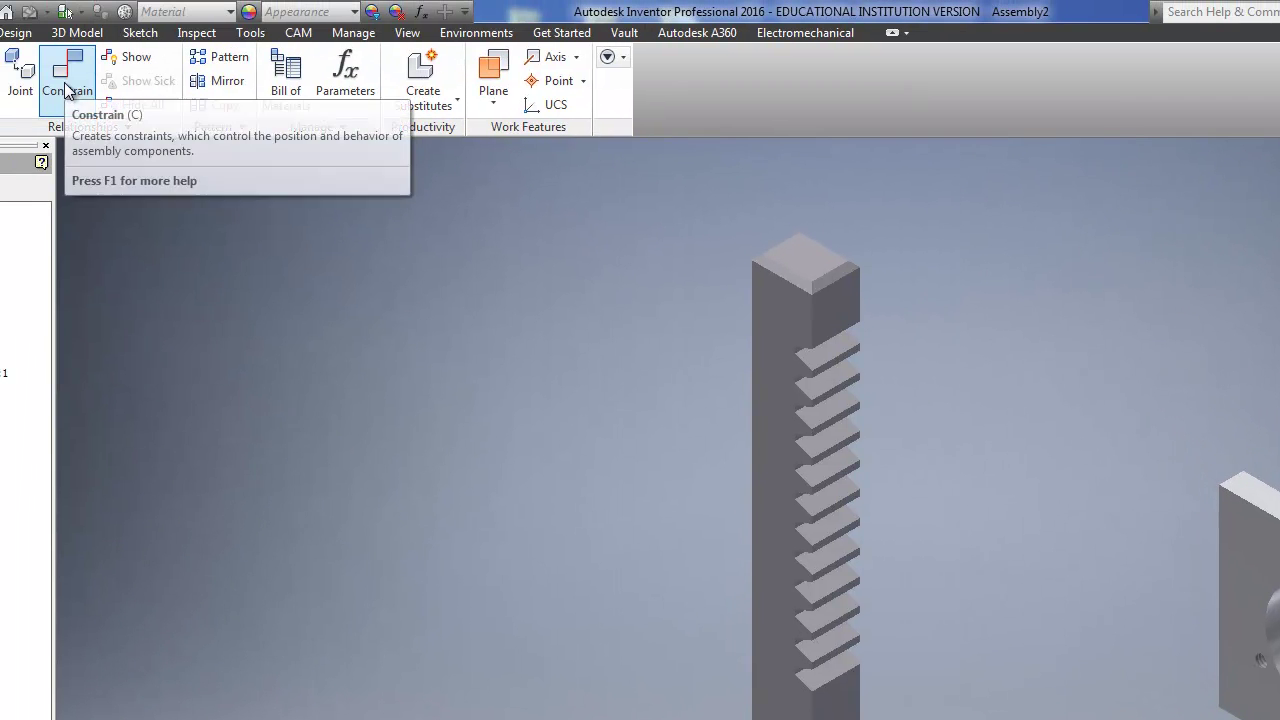
pyautogui.click(67, 75)
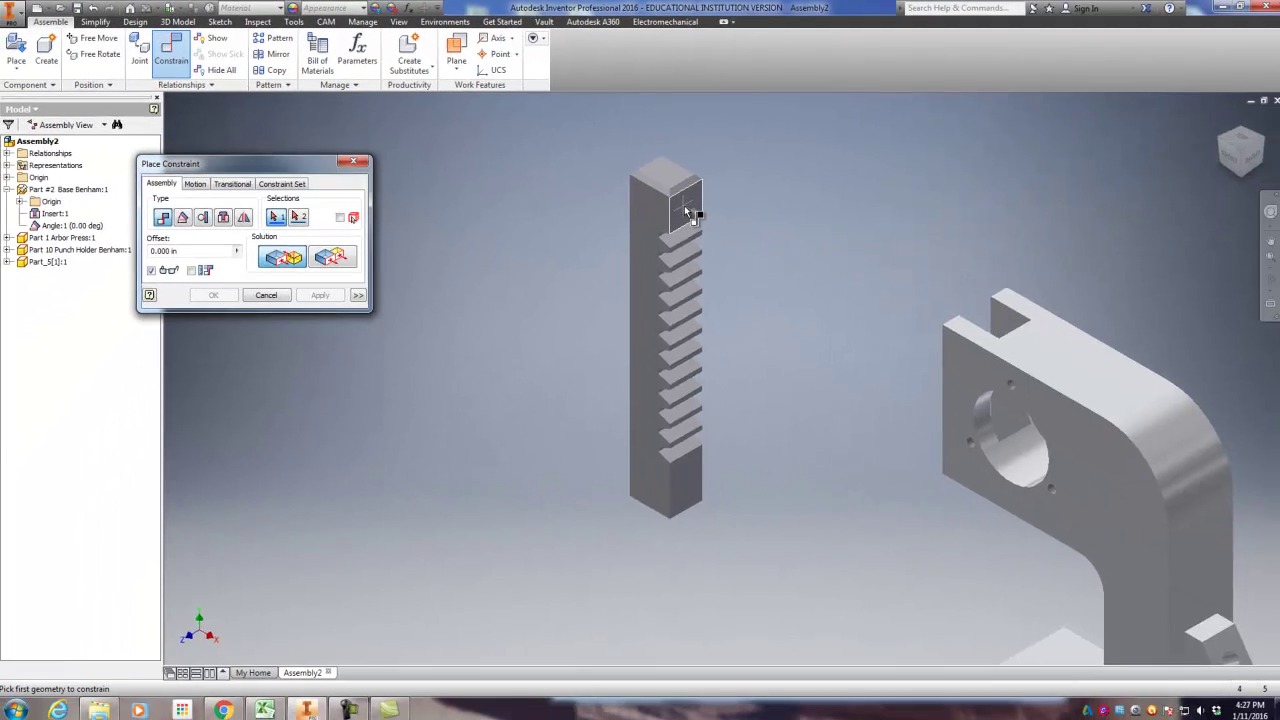
# Mate the rack's top face to the column notch face, apply it, and close Place Constraint.
pyautogui.click(685, 208)
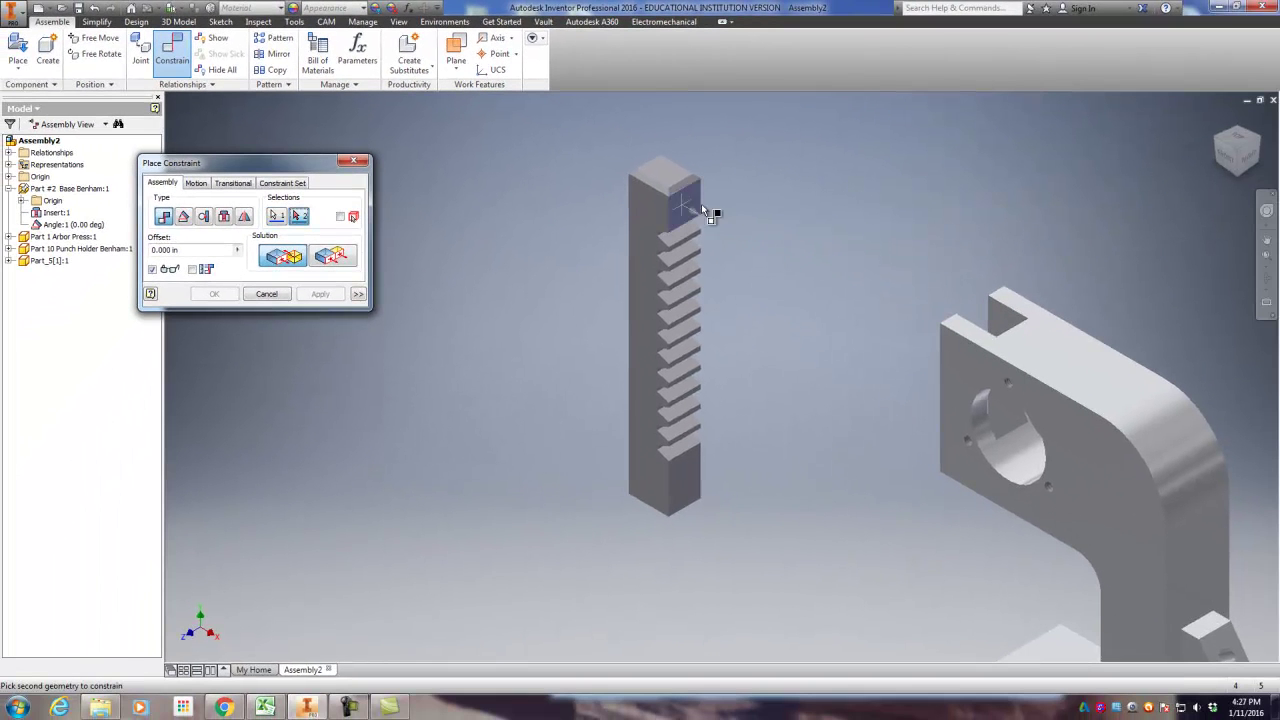
pyautogui.click(1237, 131)
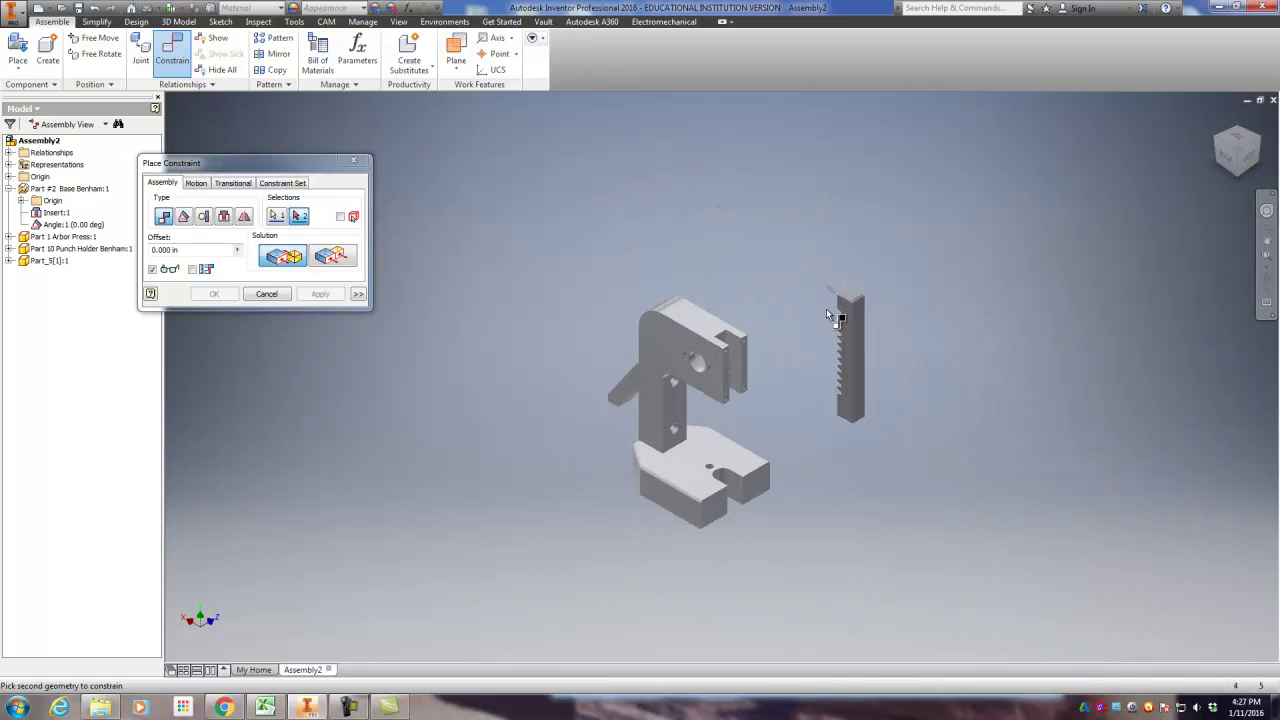
pyautogui.scroll(8, 735, 340)
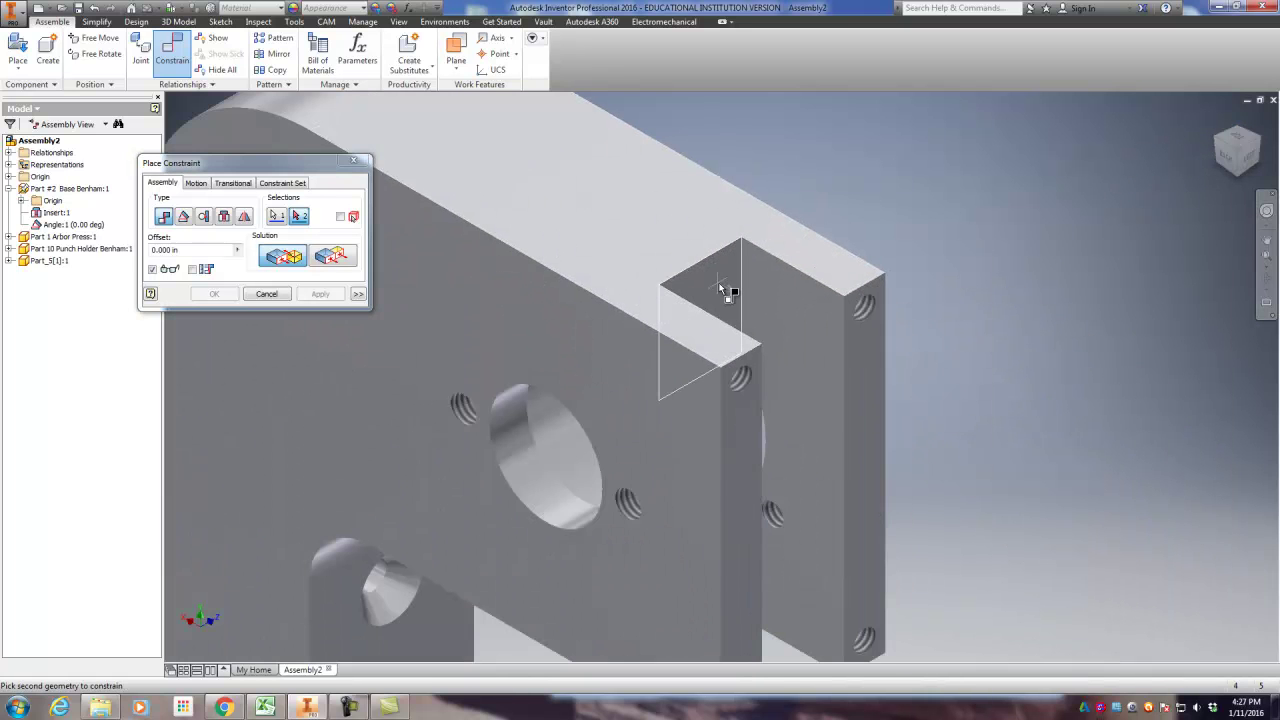
pyautogui.click(720, 286)
pyautogui.scroll(-5, 722, 283)
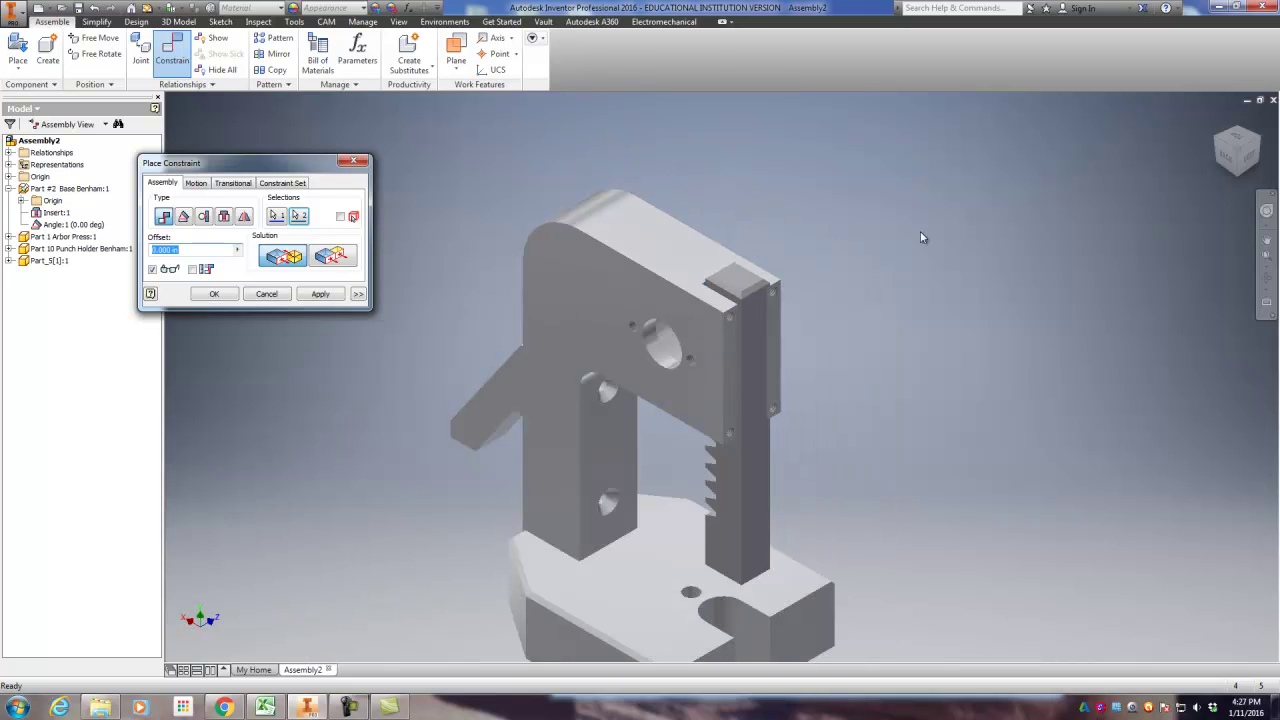
pyautogui.click(1245, 134)
pyautogui.press('F5')
pyautogui.scroll(3, 588, 213)
pyautogui.moveTo(511, 221); pyautogui.dragTo(497, 250)
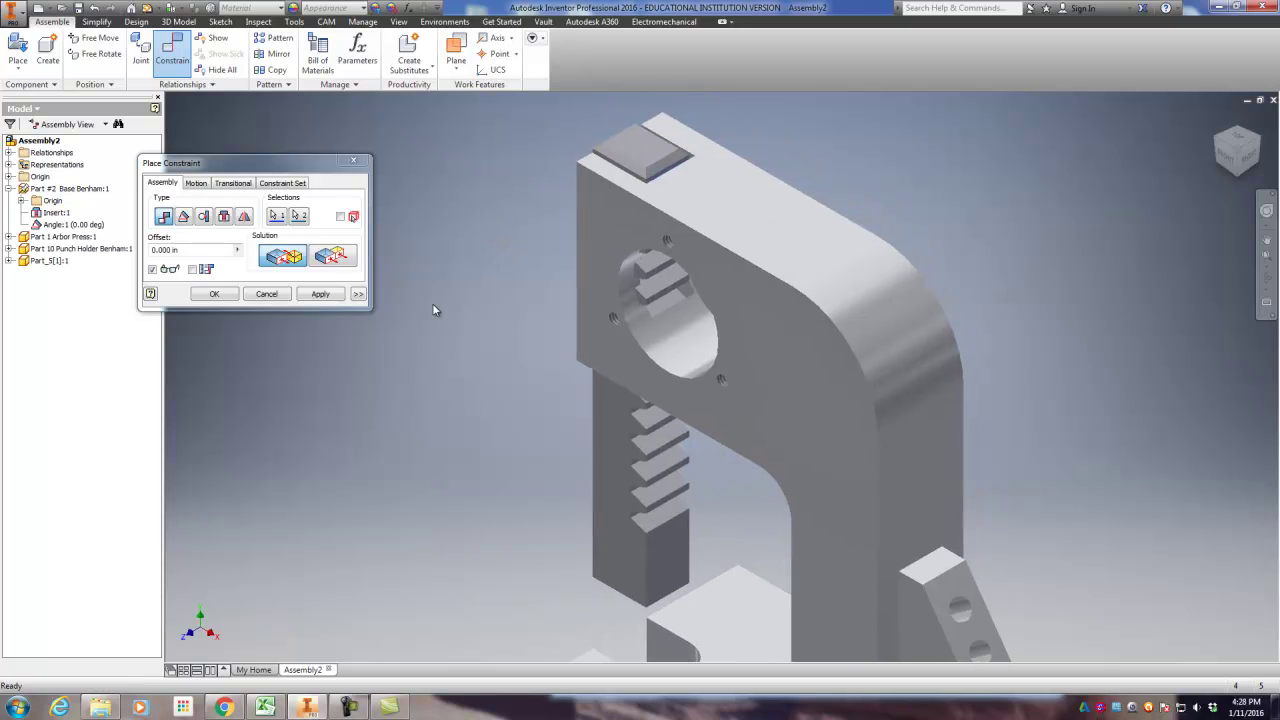
pyautogui.click(320, 294)
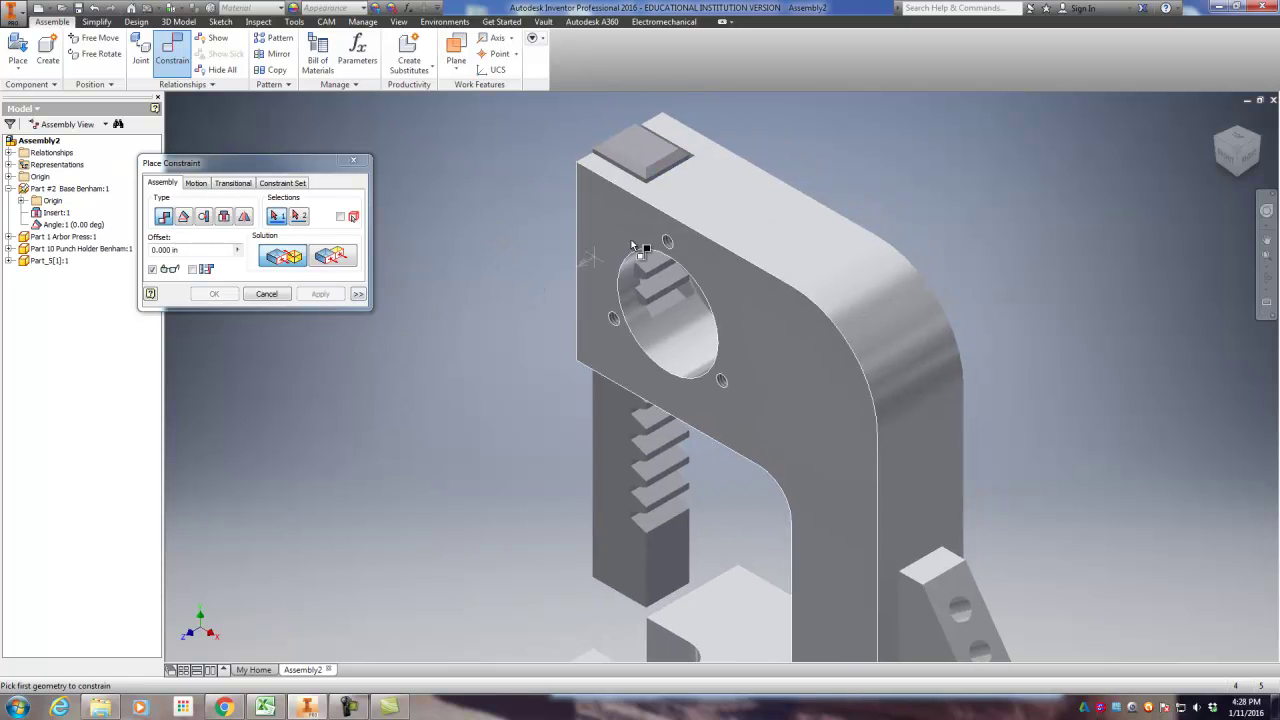
pyautogui.click(266, 294)
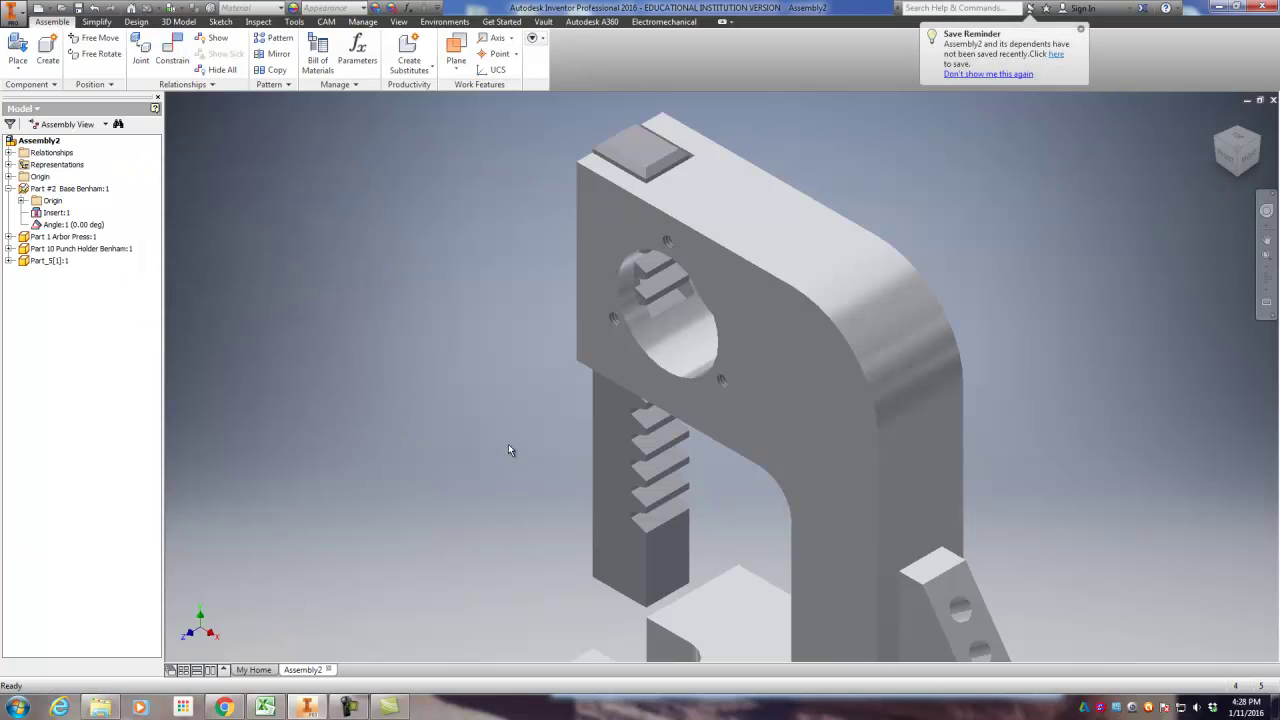
# Slide the Part_5[1] rack upward along its mate until it projects above the column, then deselect it.
pyautogui.moveTo(609, 478); pyautogui.dragTo(625, 398)
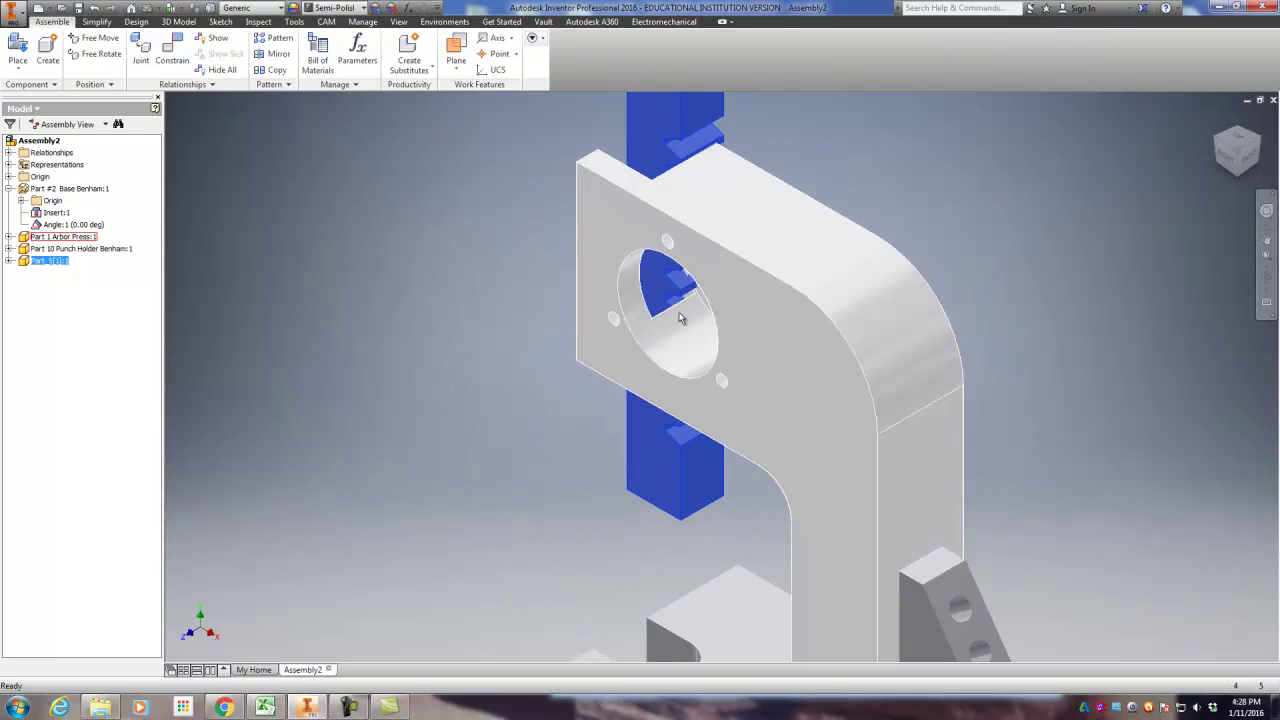
pyautogui.moveTo(622, 318); pyautogui.dragTo(602, 368, button='middle')
pyautogui.click(346, 254)
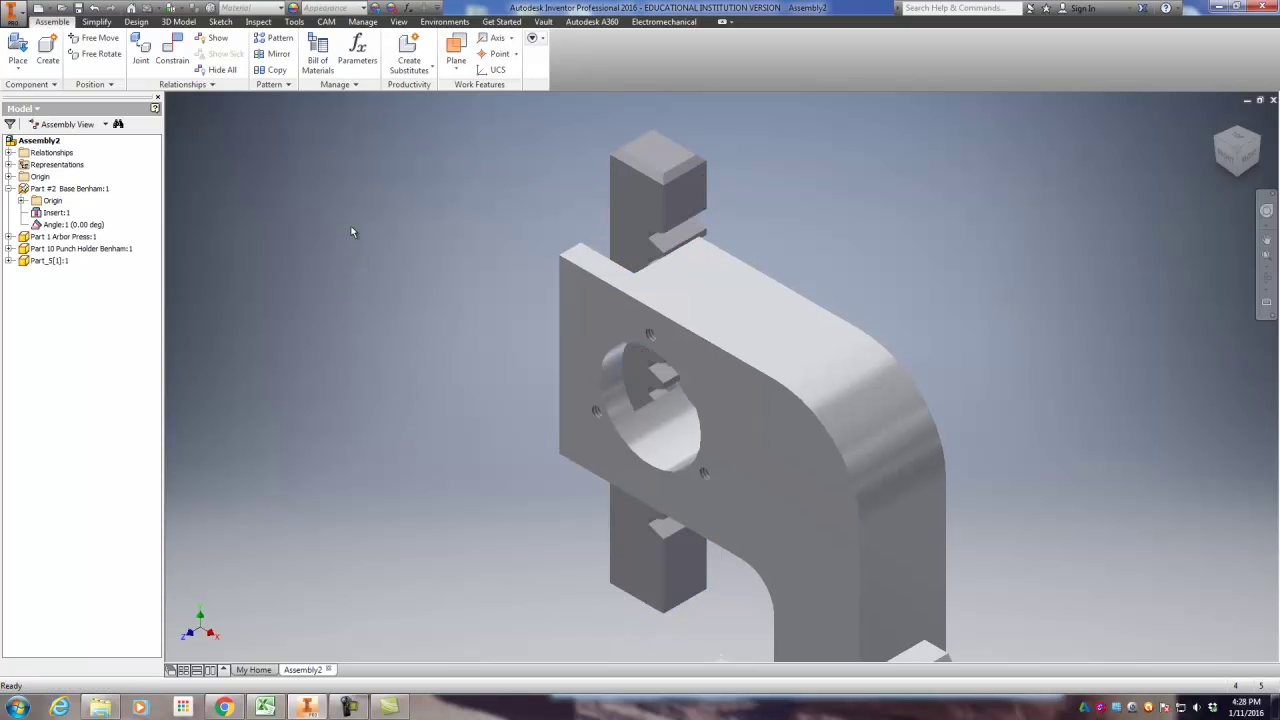
# Mate the Part_5 rack face to the column face, leaving a short stub above the frame top.
pyautogui.click(173, 58)
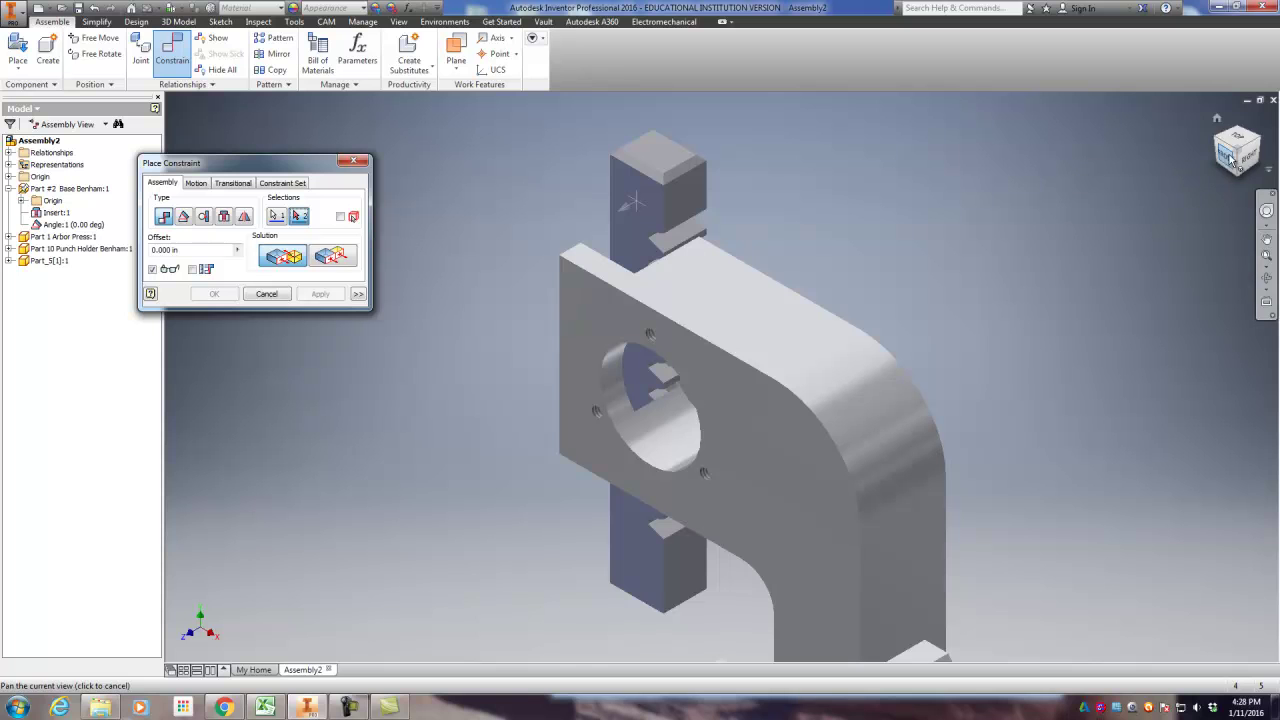
pyautogui.click(1258, 142)
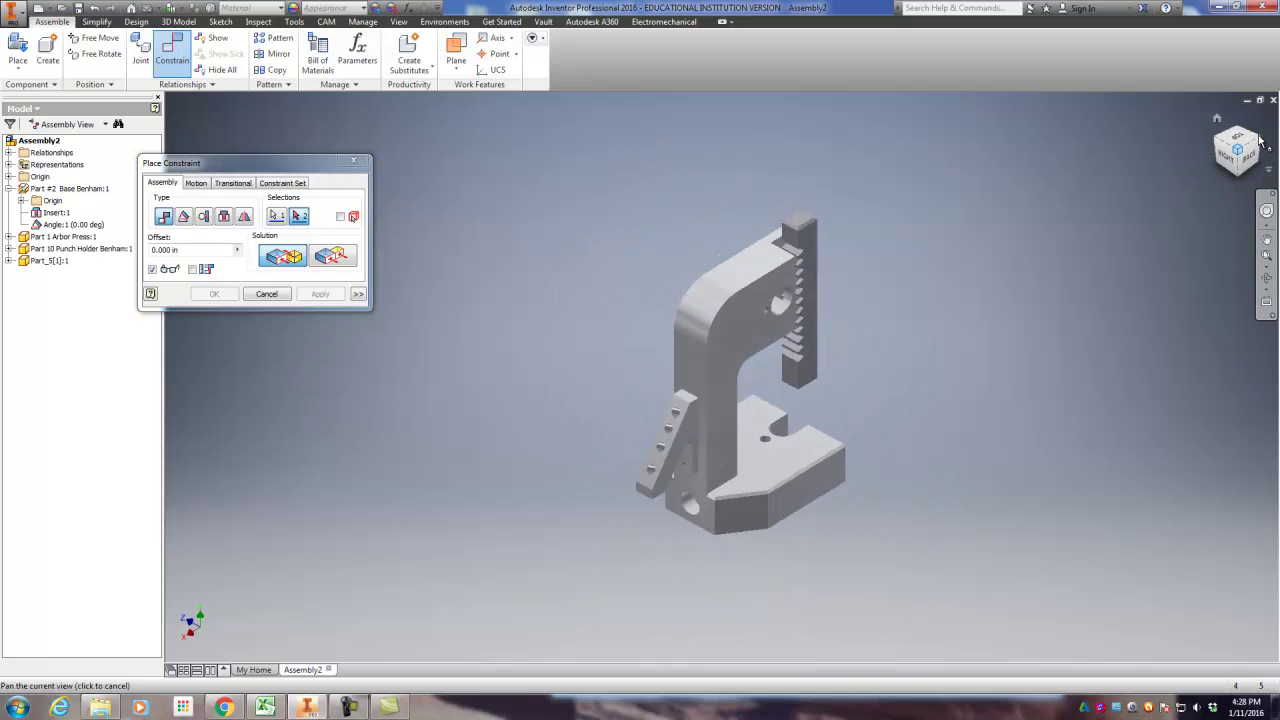
pyautogui.scroll(5, 800, 200)
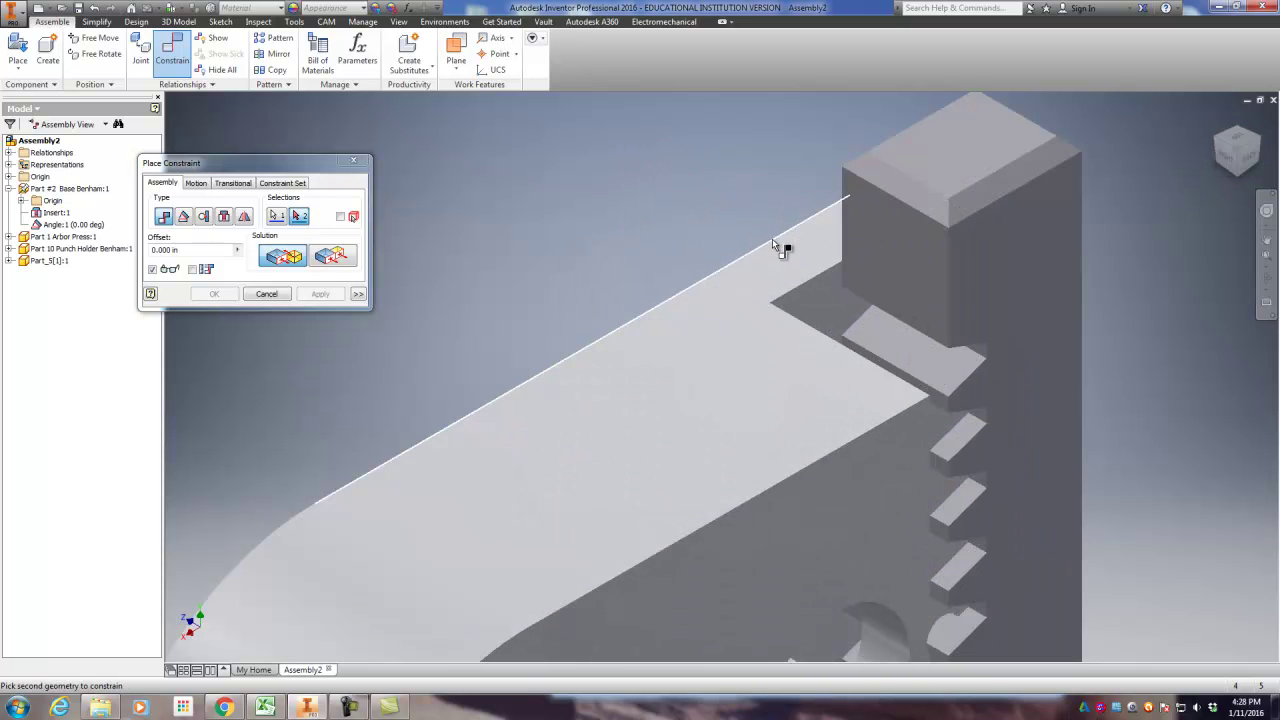
pyautogui.click(810, 315)
pyautogui.scroll(-3, 815, 300)
pyautogui.scroll(4, 876, 347)
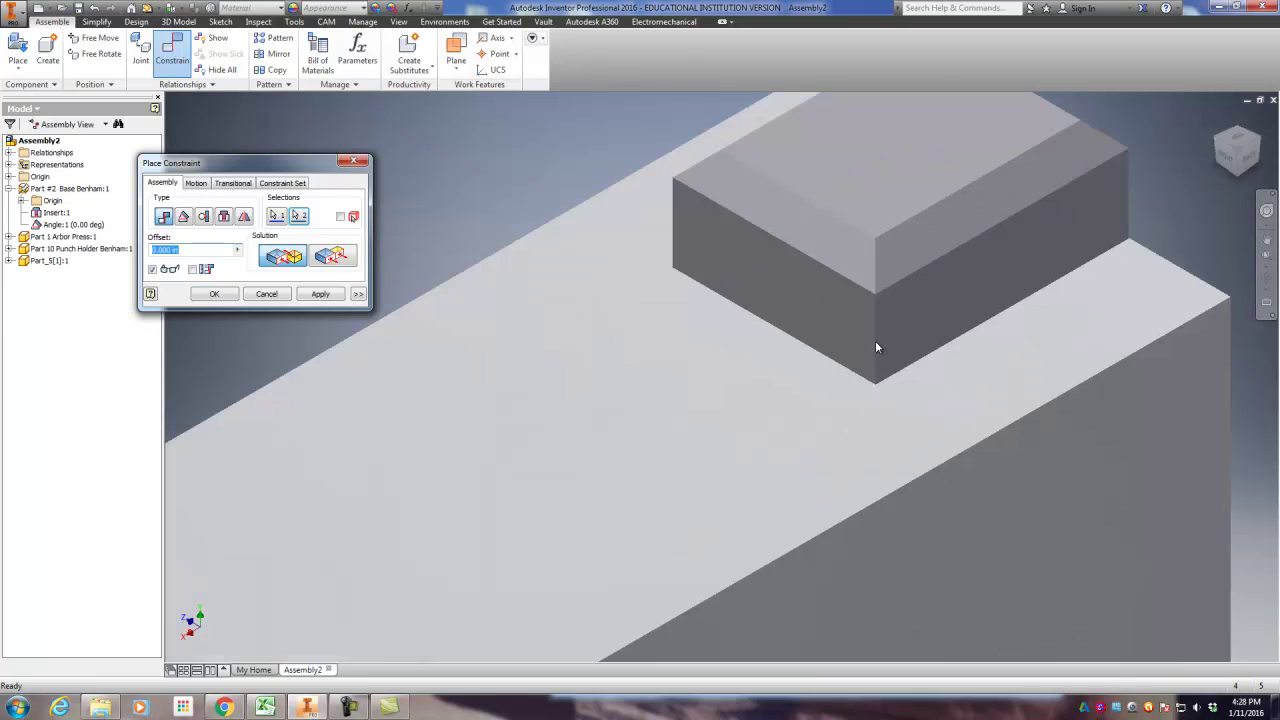
pyautogui.click(1216, 117)
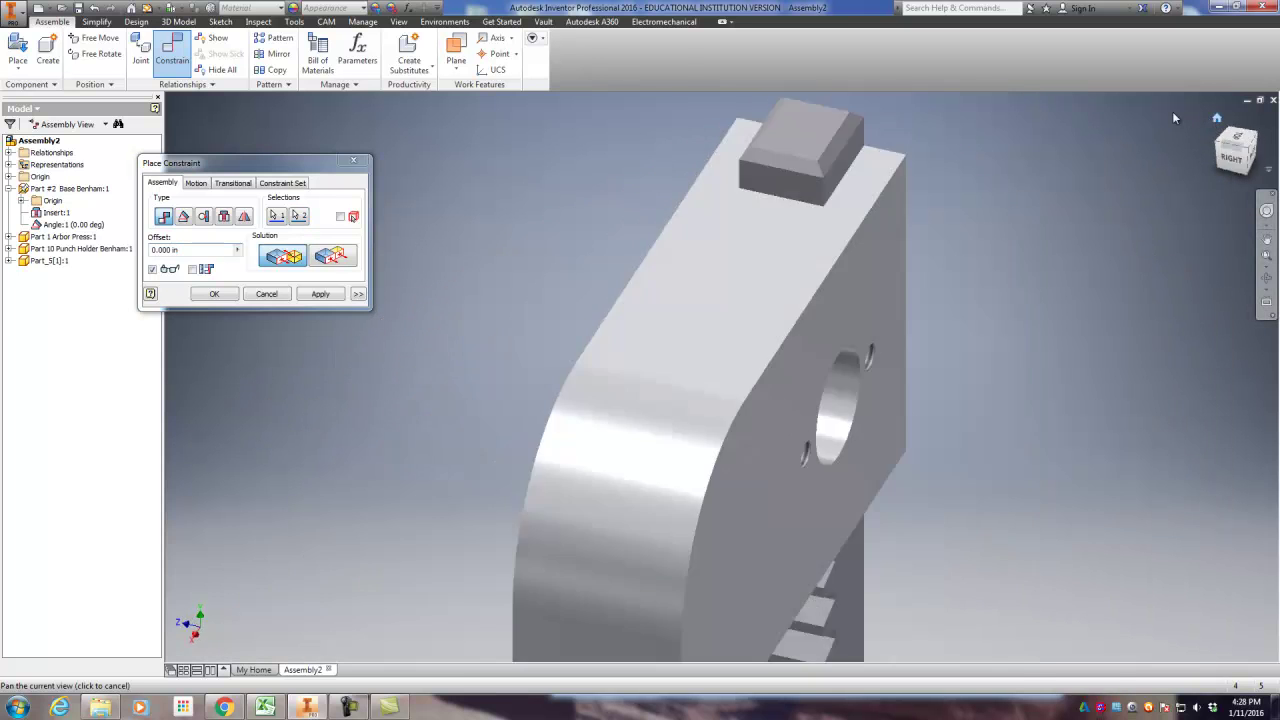
pyautogui.click(320, 293)
pyautogui.click(357, 162)
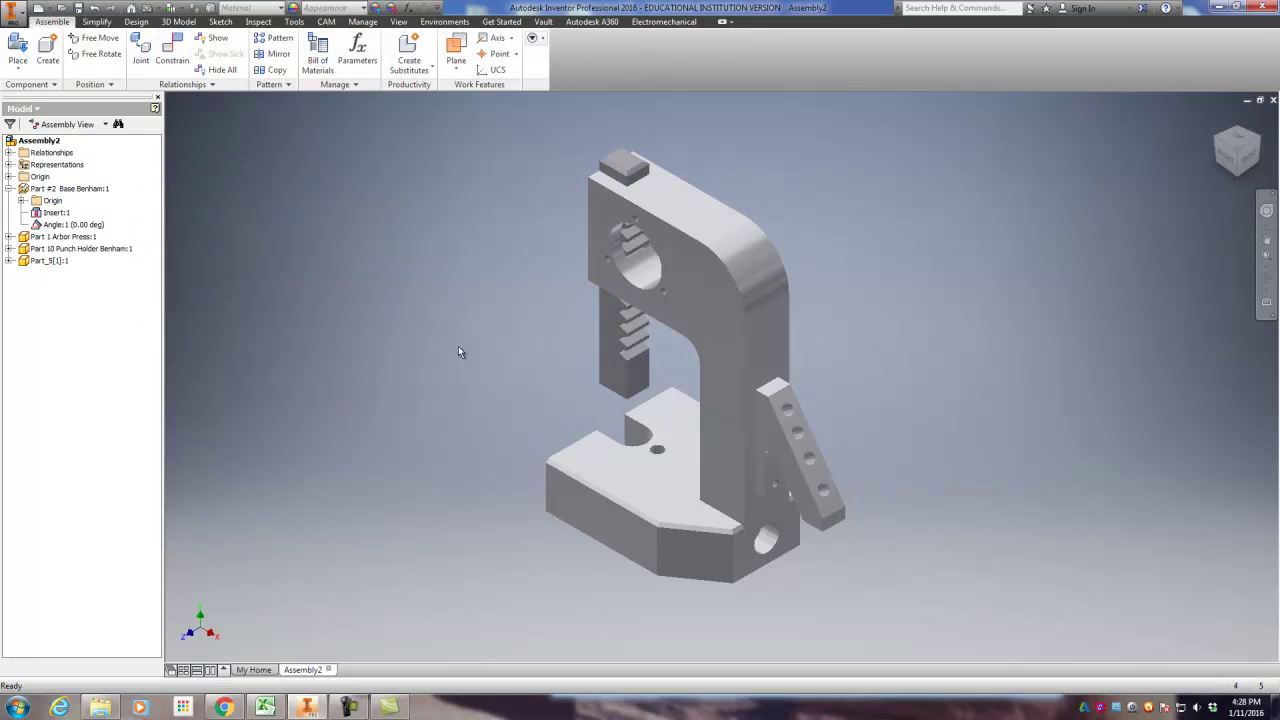
# Drag the Part_5 rack up and down to confirm it slides in the column slot.
pyautogui.moveTo(619, 361); pyautogui.dragTo(586, 321)
pyautogui.scroll(-4, 577, 314)
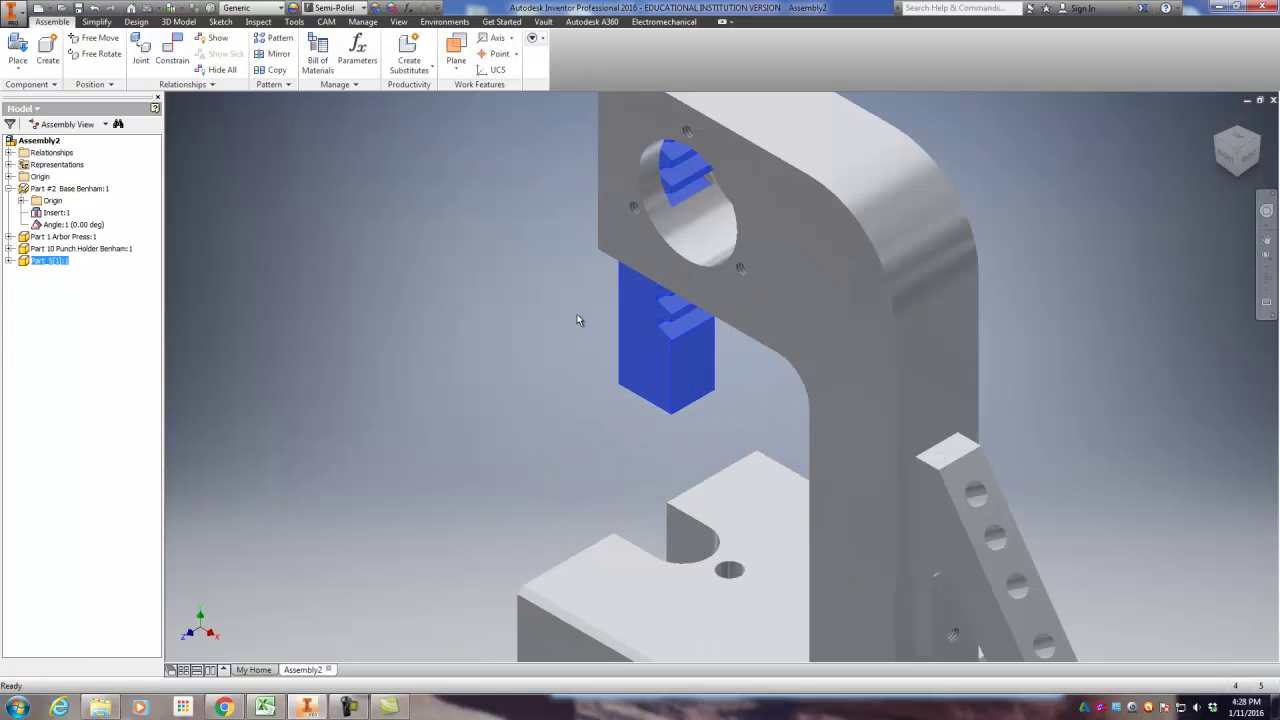
pyautogui.moveTo(577, 314); pyautogui.dragTo(436, 380, button='middle')
pyautogui.scroll(3, 436, 378)
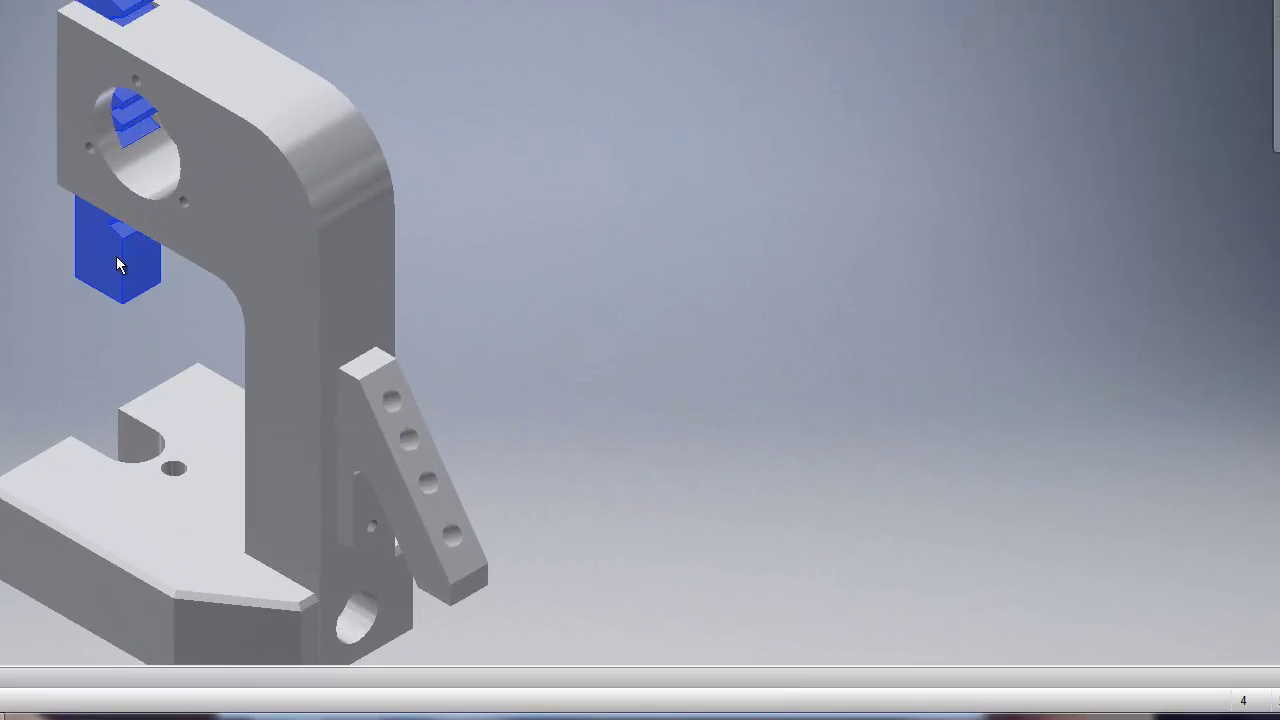
pyautogui.moveTo(122, 219); pyautogui.dragTo(111, 256)
pyautogui.click(1035, 1)
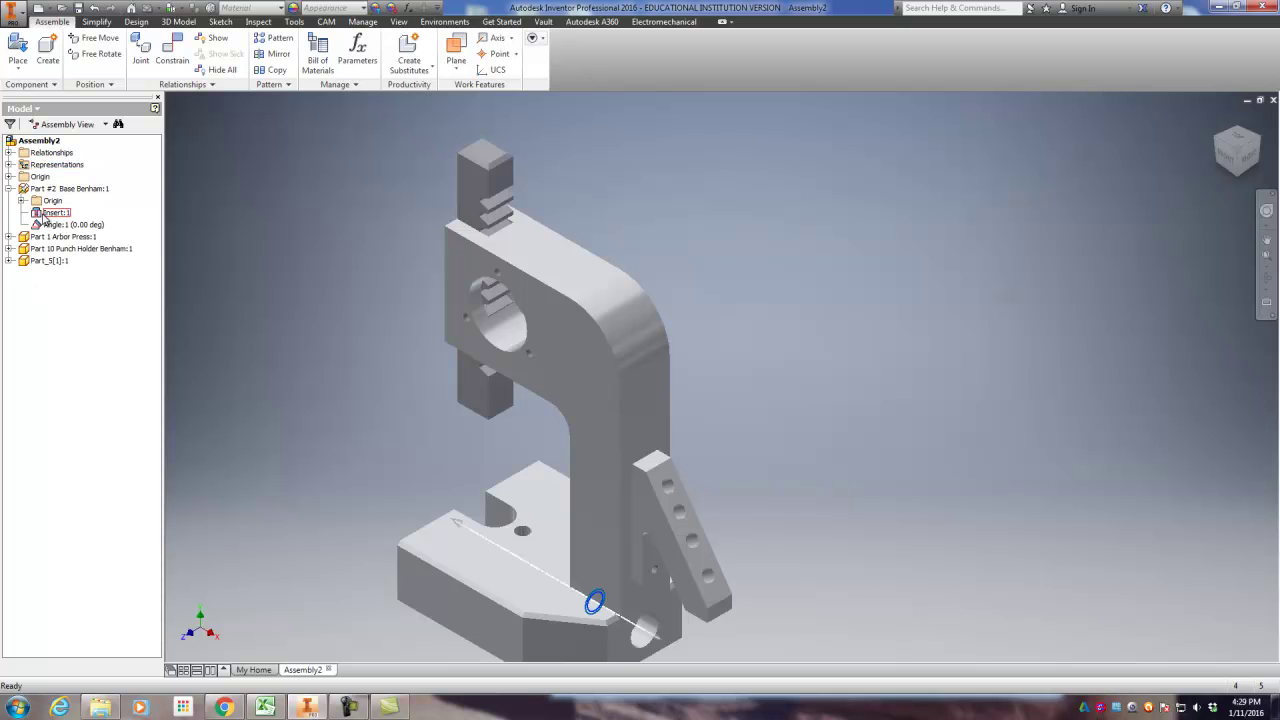
# Inspect the Angle:1 constraint under Part #2 Base Benham:1 in the Model browser.
pyautogui.click(9, 189)
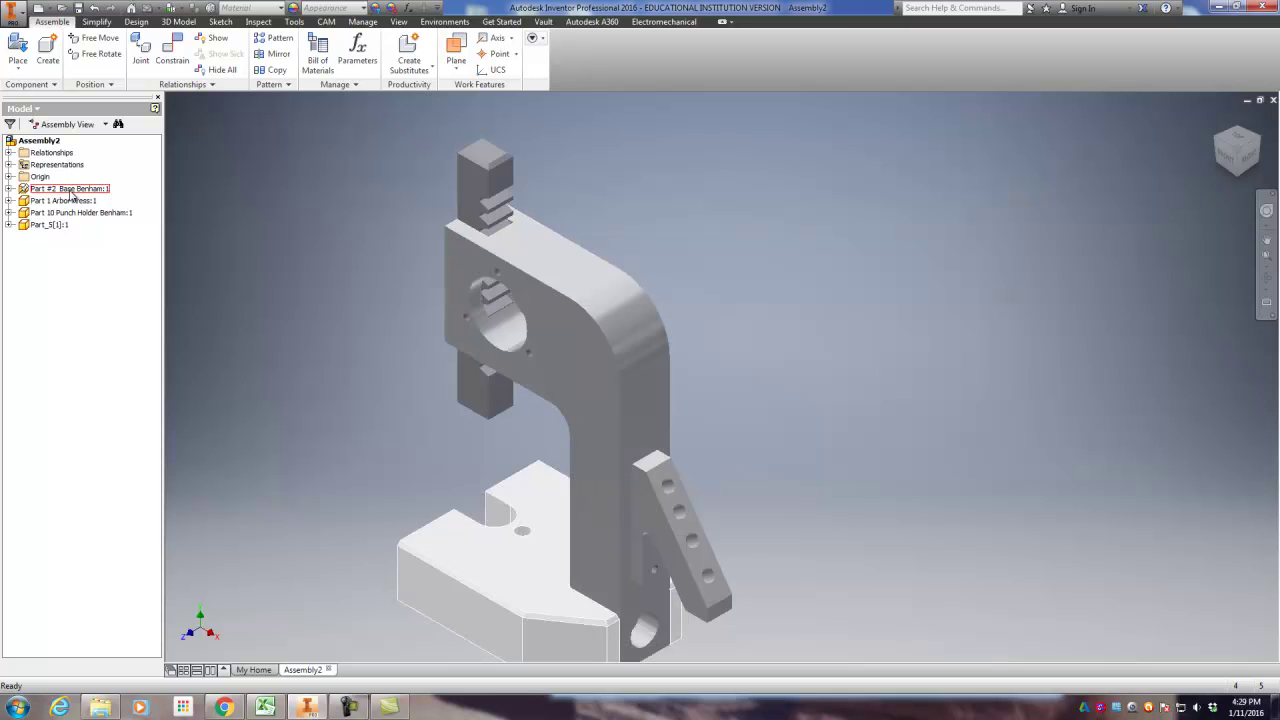
pyautogui.click(9, 189)
pyautogui.click(55, 225)
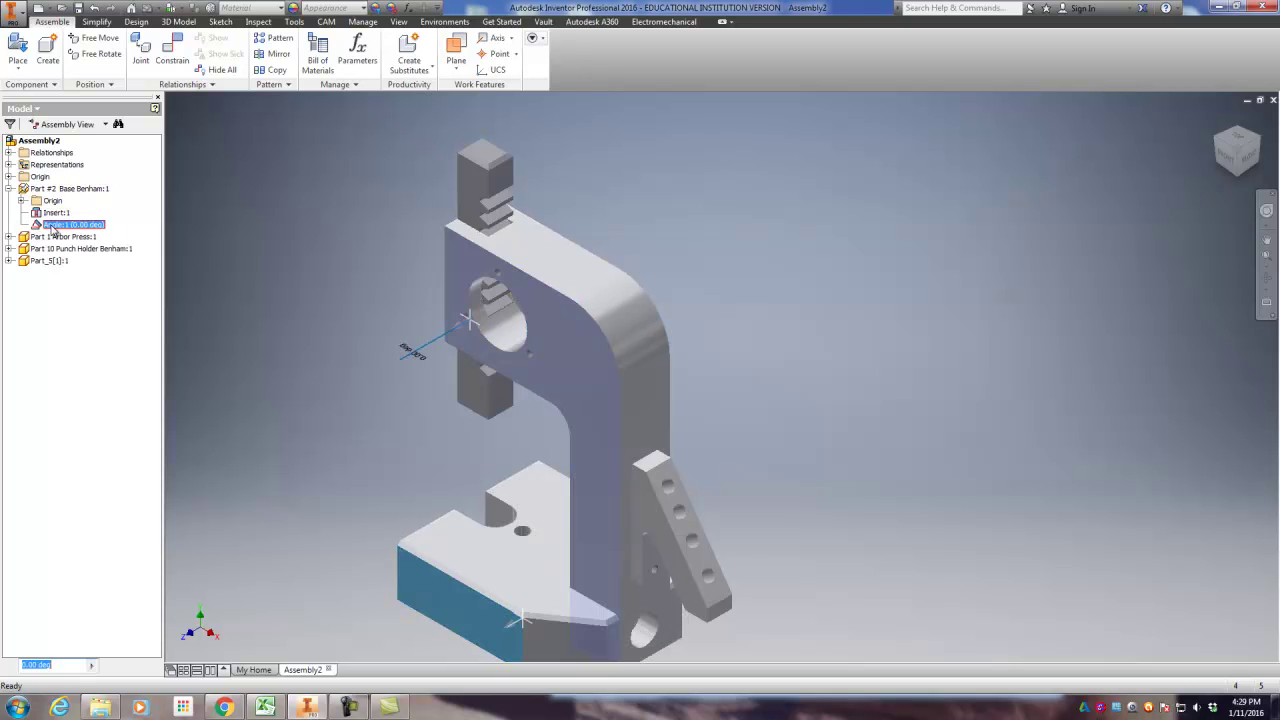
pyautogui.rightClick(53, 227)
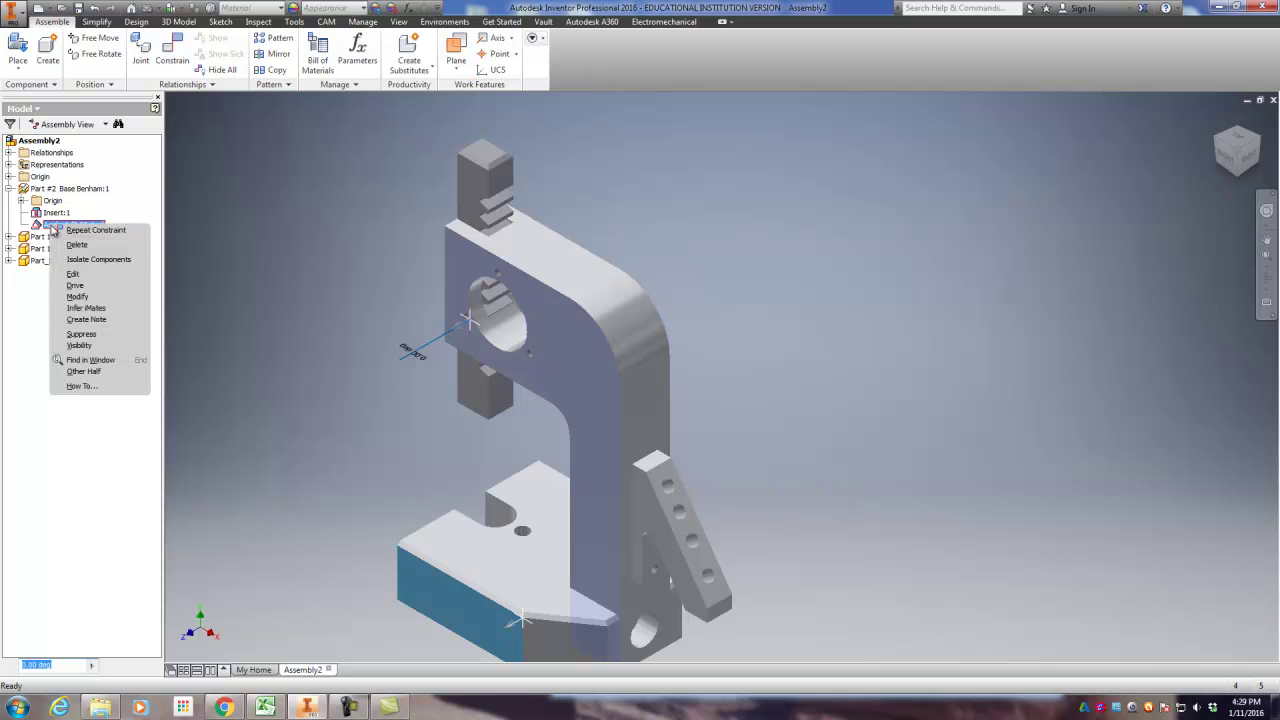
pyautogui.click(237, 203)
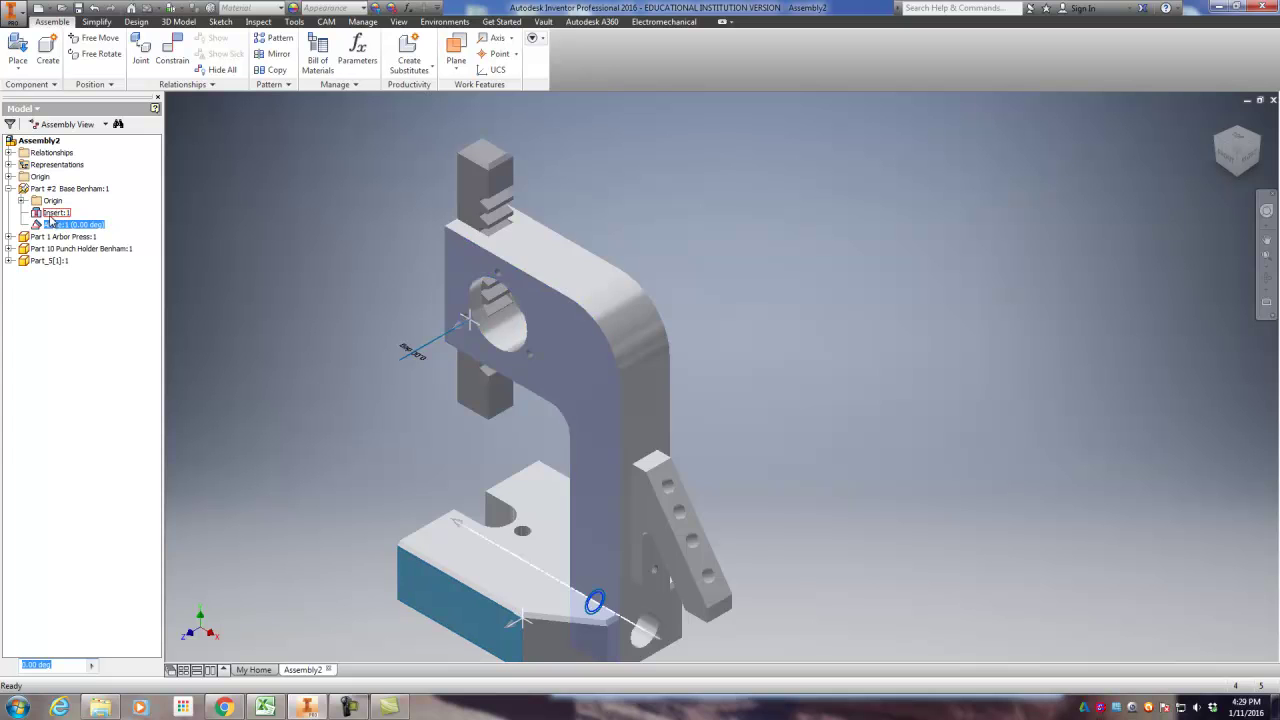
# Review Mate:1 under Part 1 Arbor Press:1, then collapse both component nodes.
pyautogui.click(9, 236)
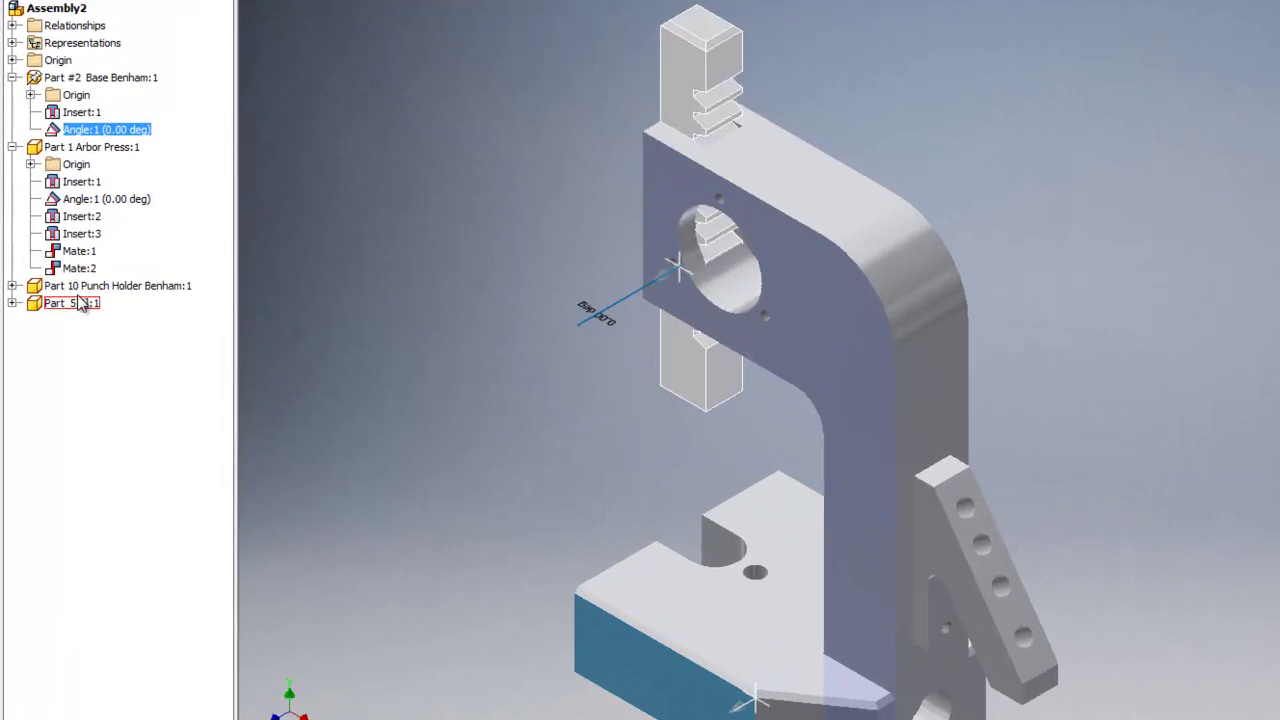
pyautogui.click(60, 297)
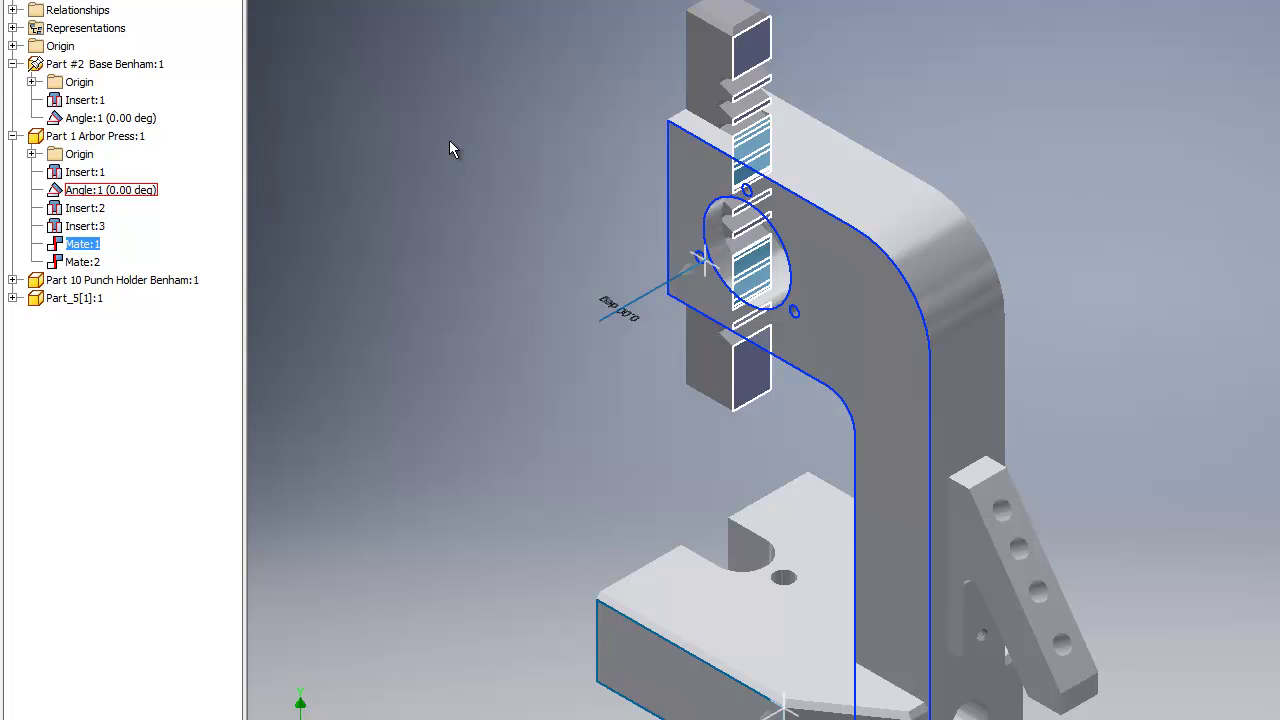
pyautogui.press('Up')
pyautogui.press('Up')
pyautogui.press('Up')
pyautogui.press('Escape')
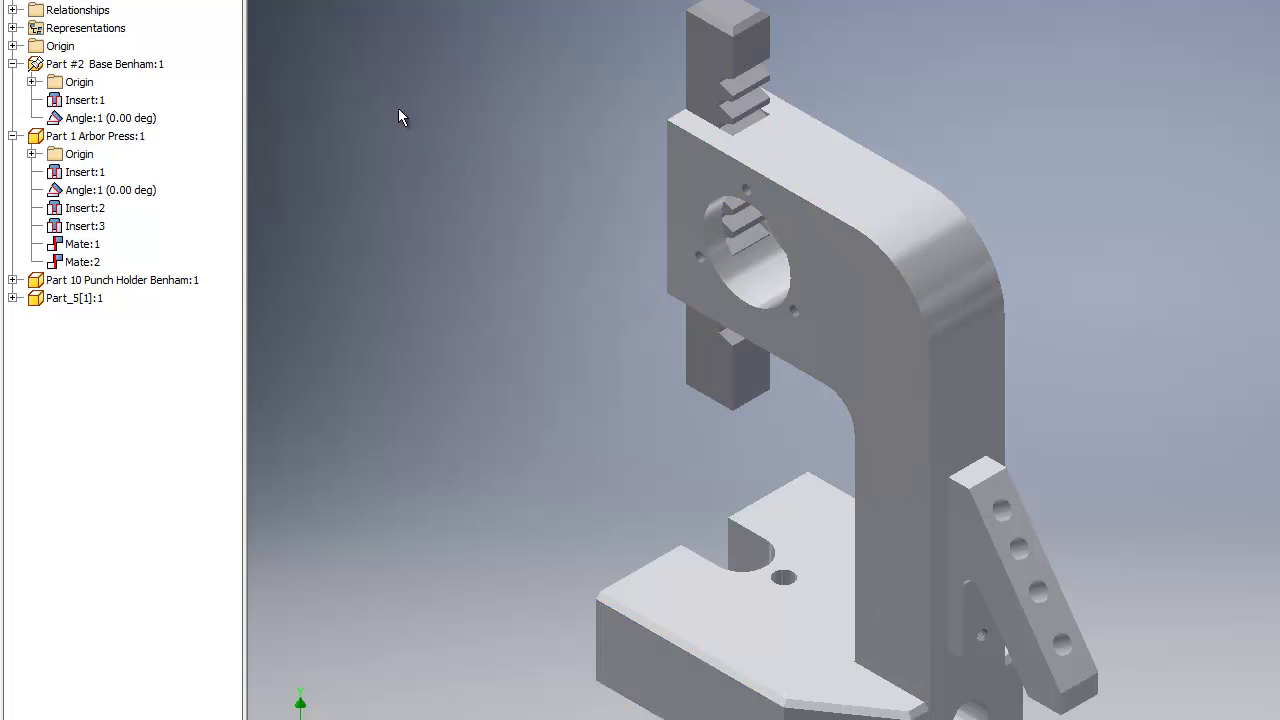
pyautogui.click(12, 64)
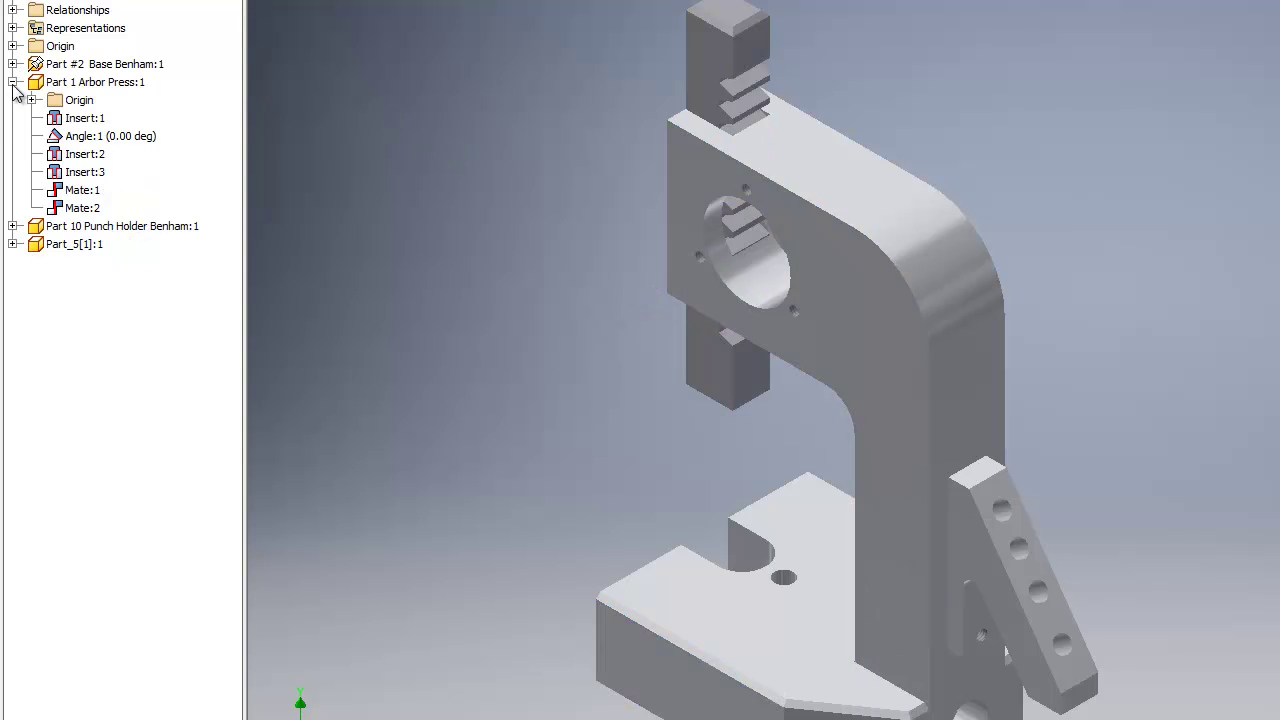
pyautogui.click(12, 82)
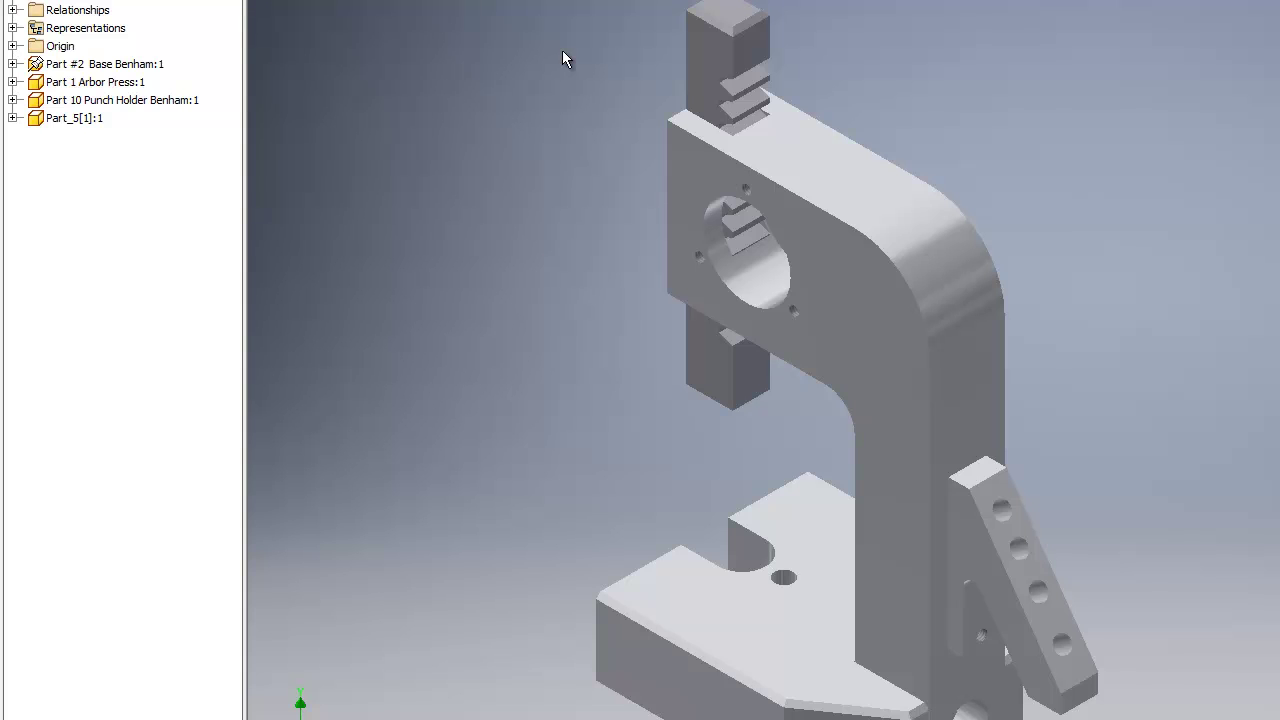